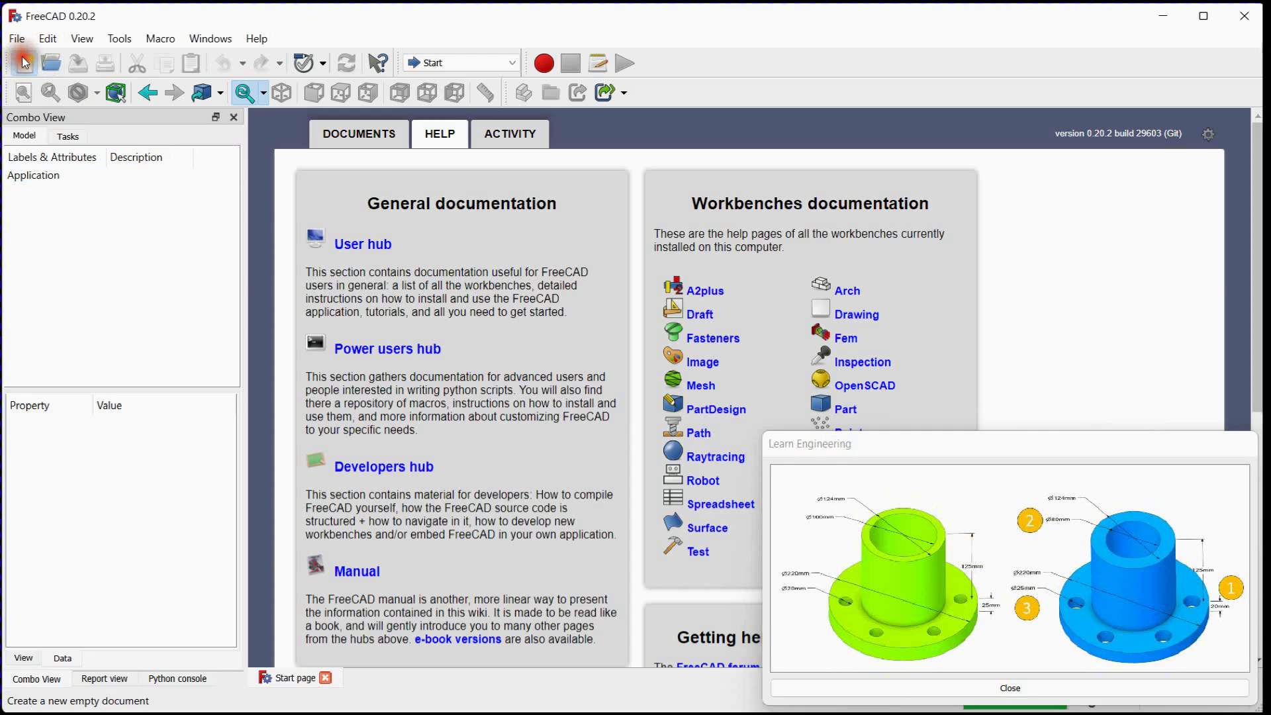
- Start a new document, import Flange.stp from the Desktop, and angle the view on it
click(24, 63)
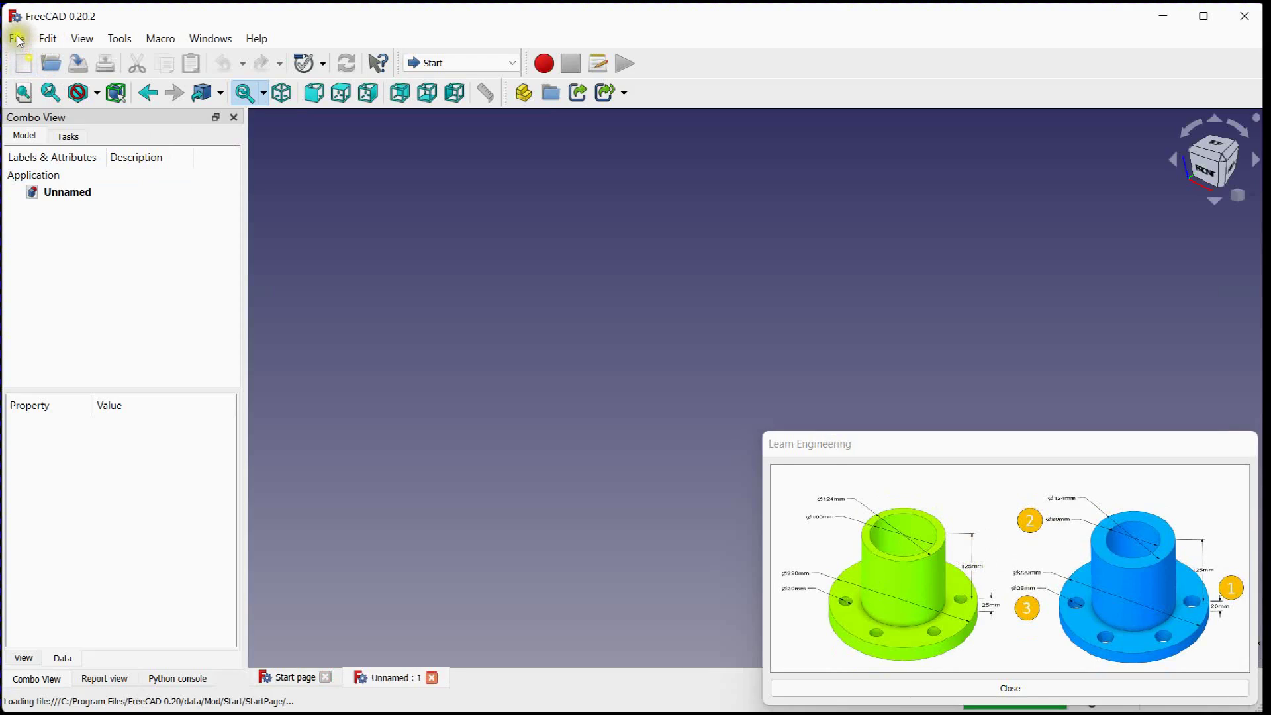
click(17, 38)
click(79, 262)
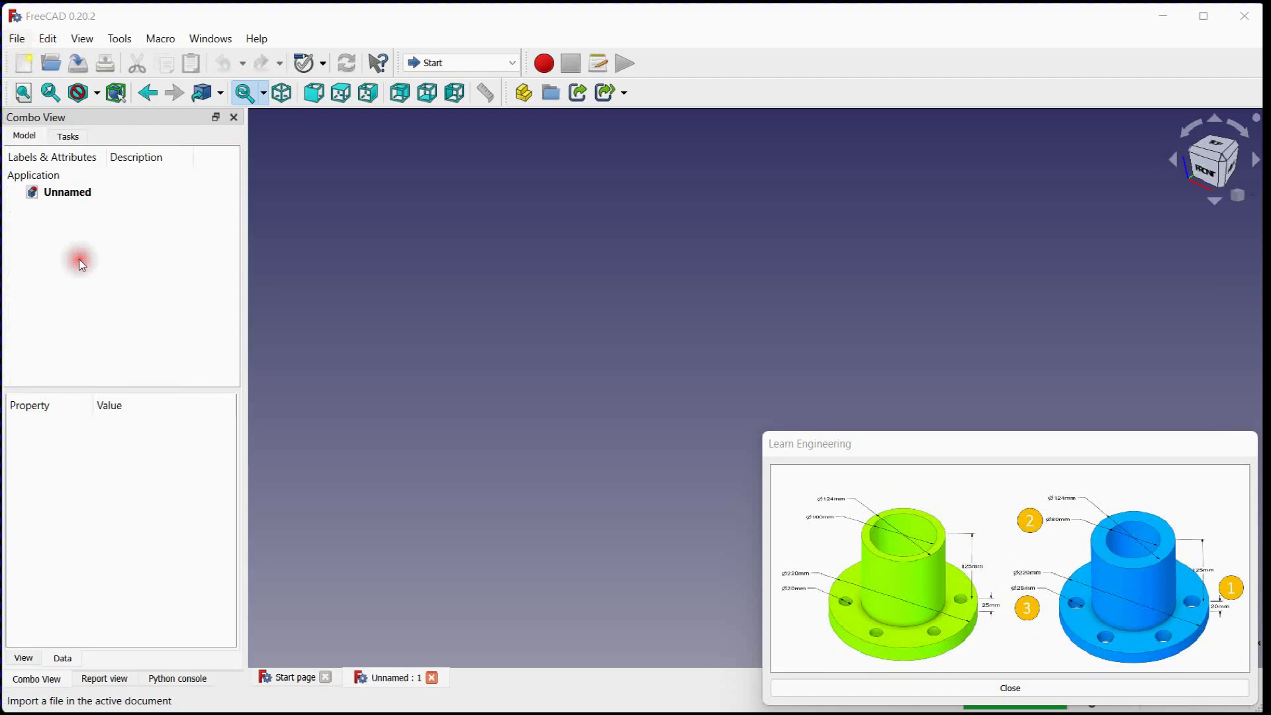
click(239, 197)
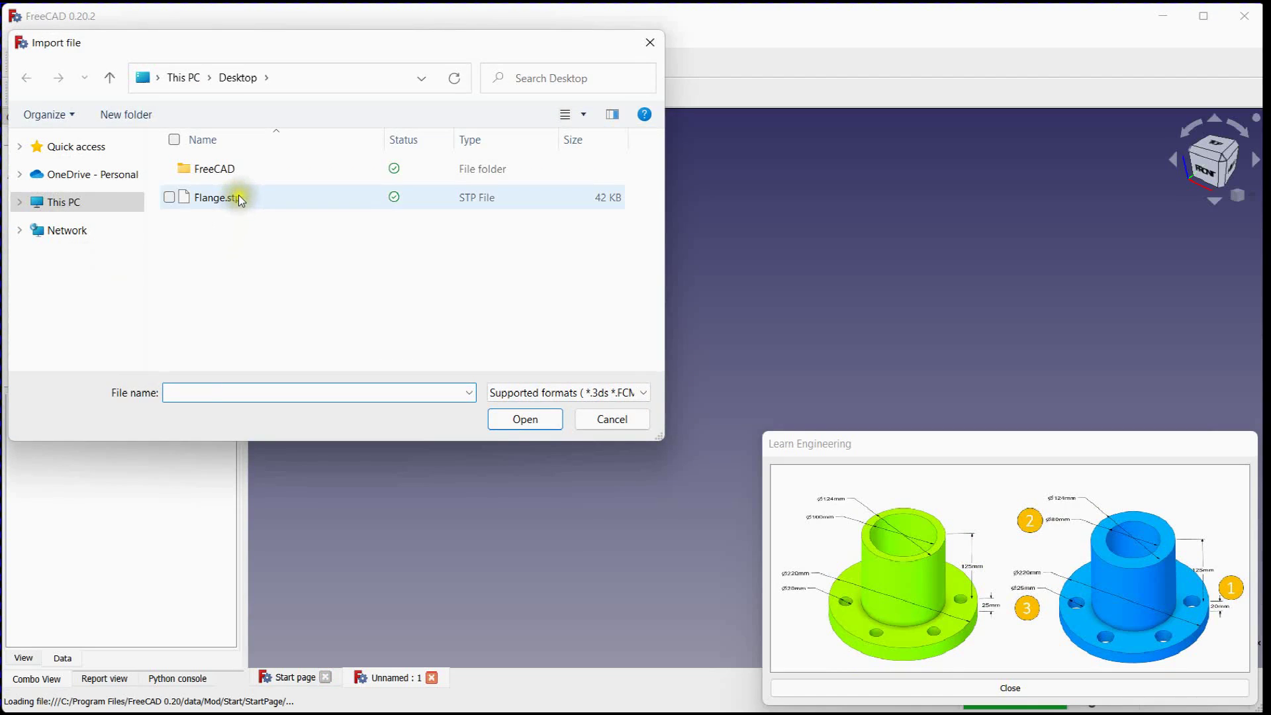
click(525, 419)
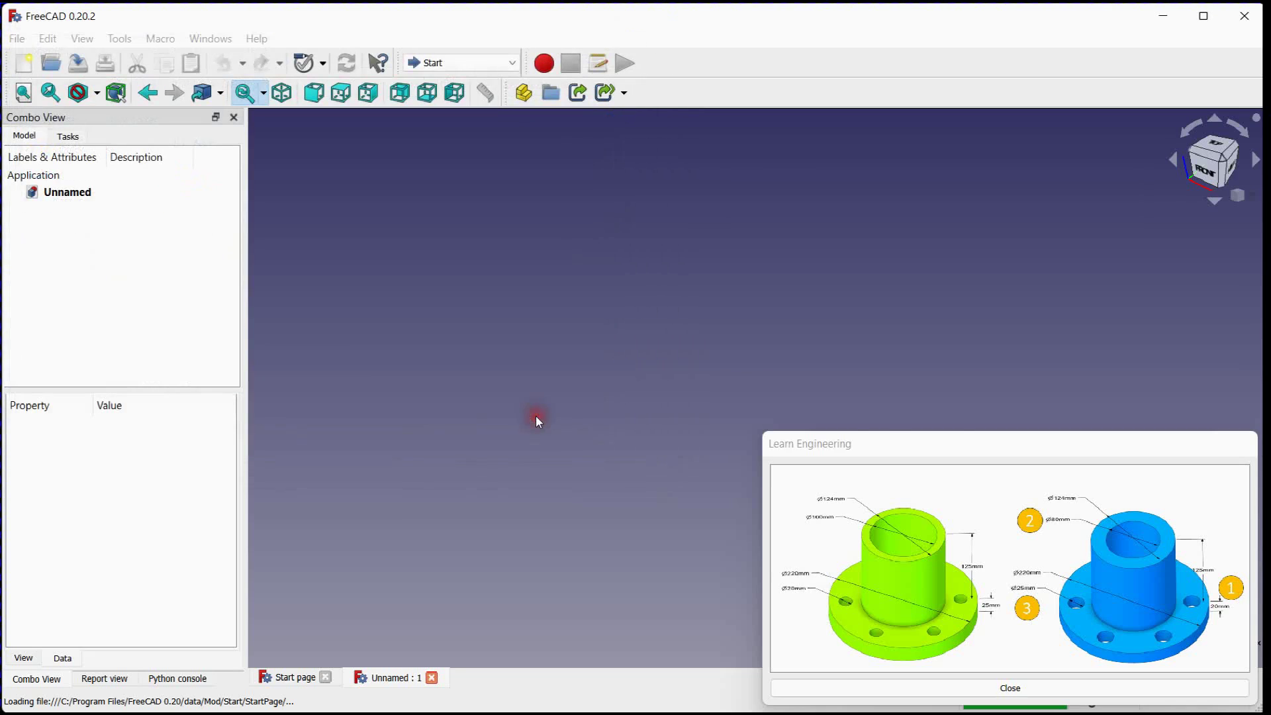
scroll(550, 328, down, 2)
middle_drag(548, 323, 529, 278)
middle_drag(505, 360, 669, 213)
- Switch to Part Design, create a Body, and drag the Flange into it as its base feature
click(495, 62)
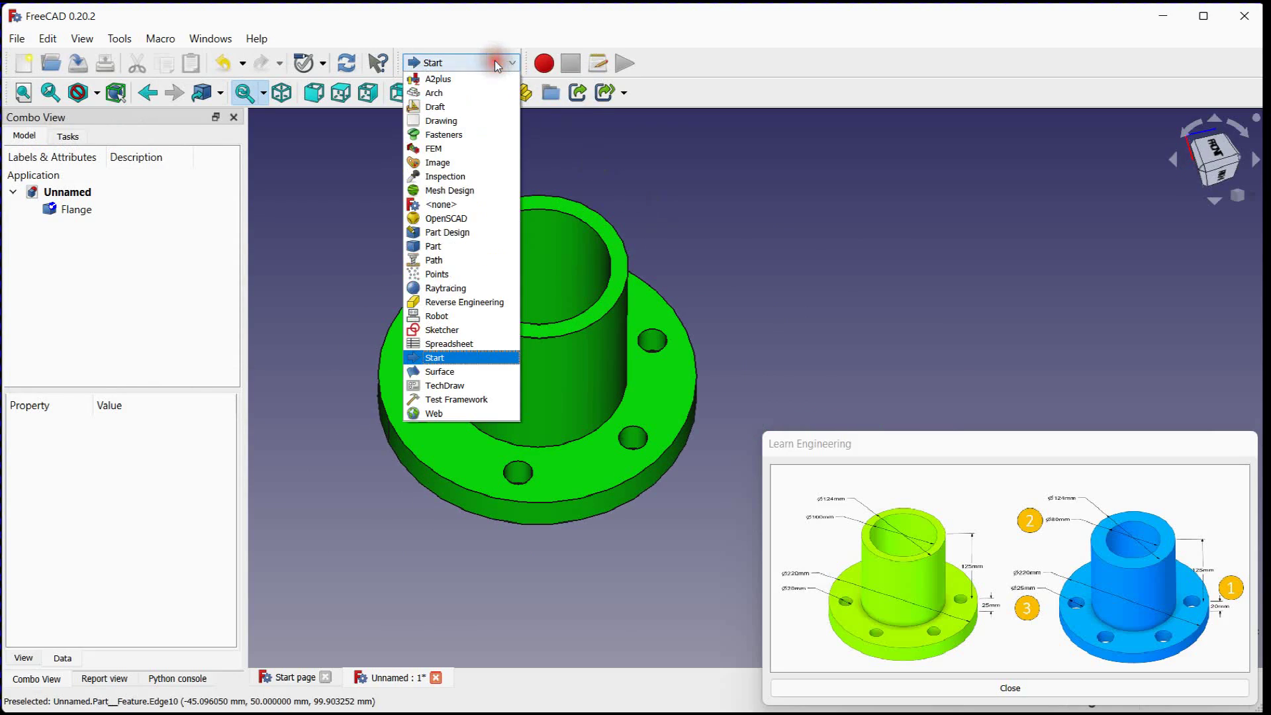
click(480, 232)
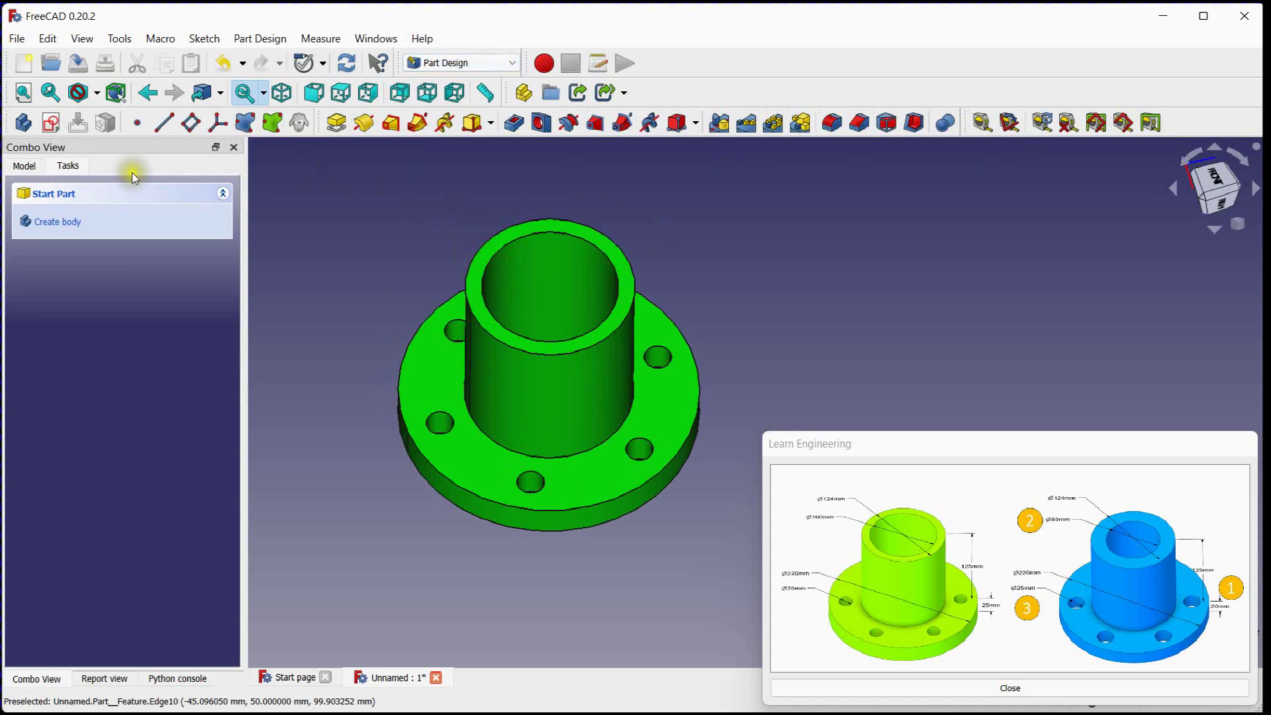
click(20, 165)
click(22, 122)
click(375, 219)
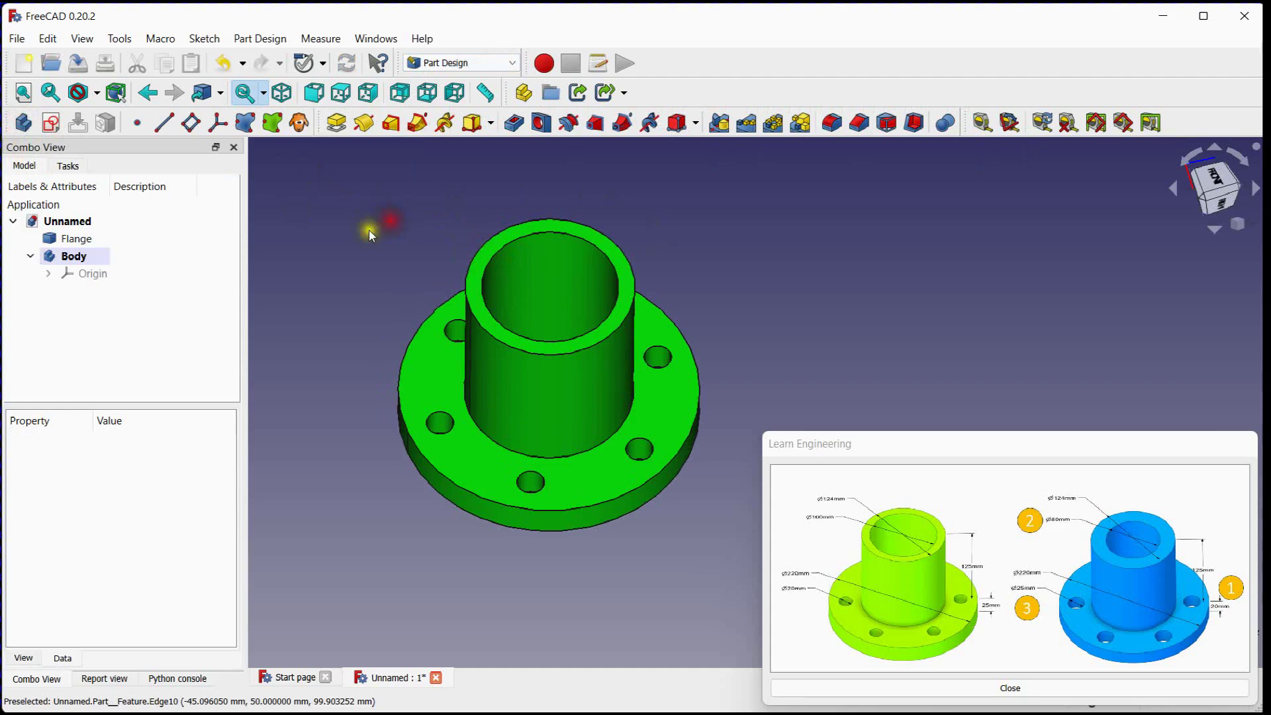
drag(66, 242, 85, 258)
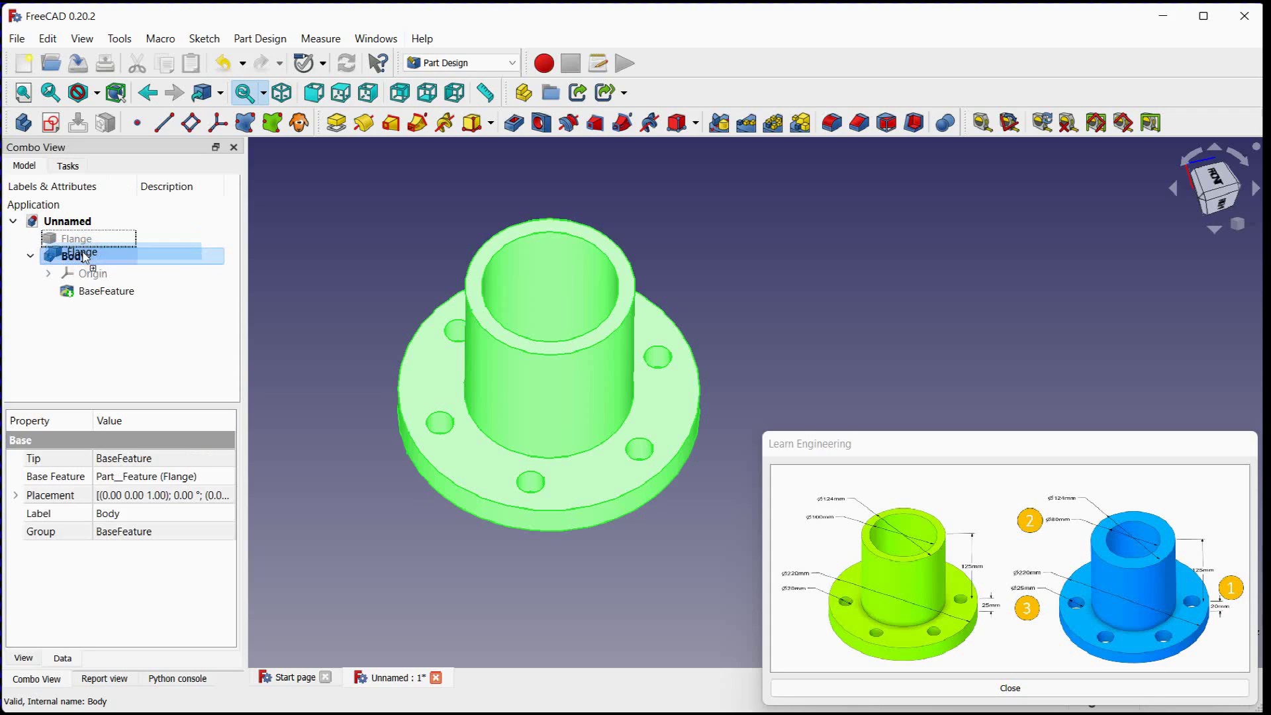
- Add a subtractive box attached to the flange's flat bottom face
click(380, 264)
click(696, 122)
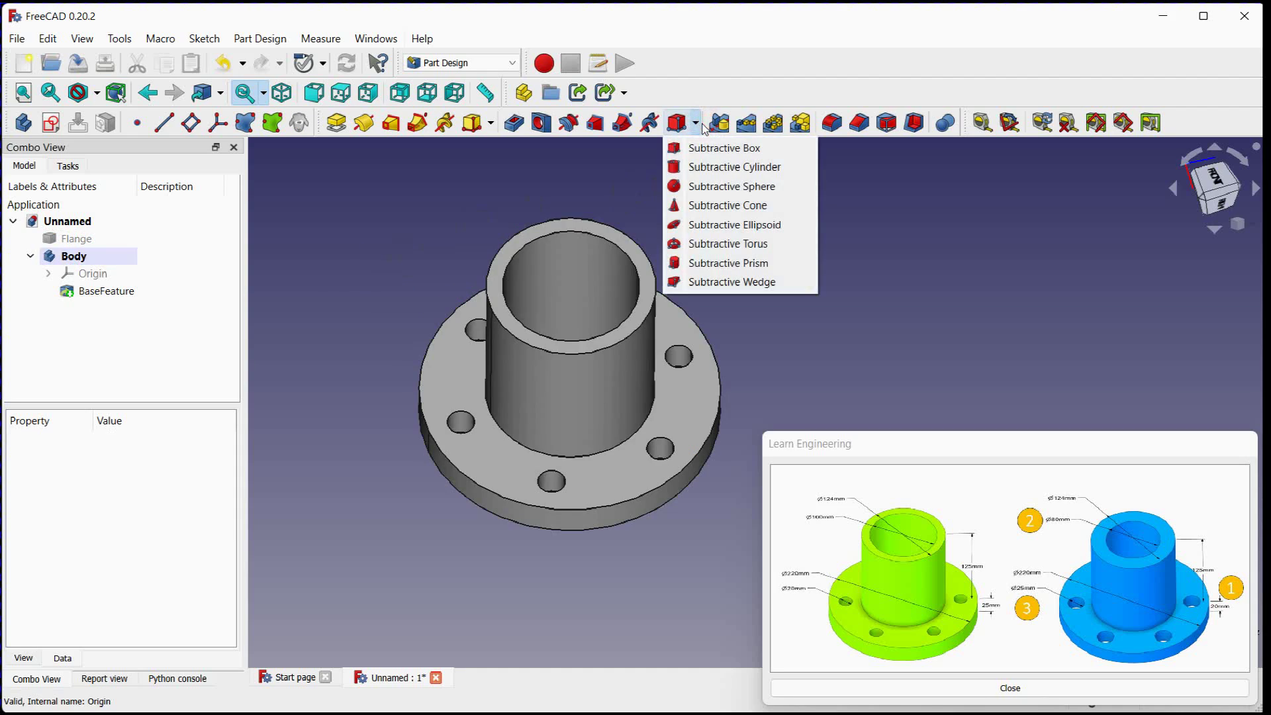
click(723, 148)
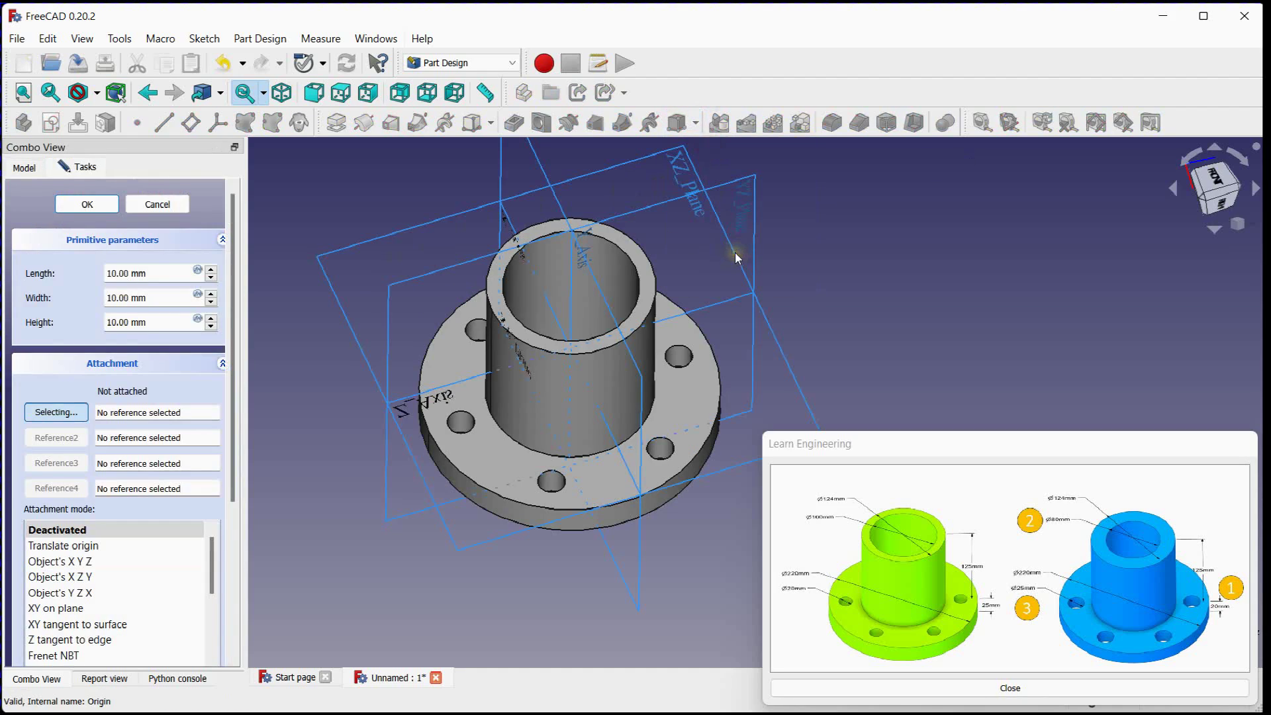
drag(915, 324, 885, 250)
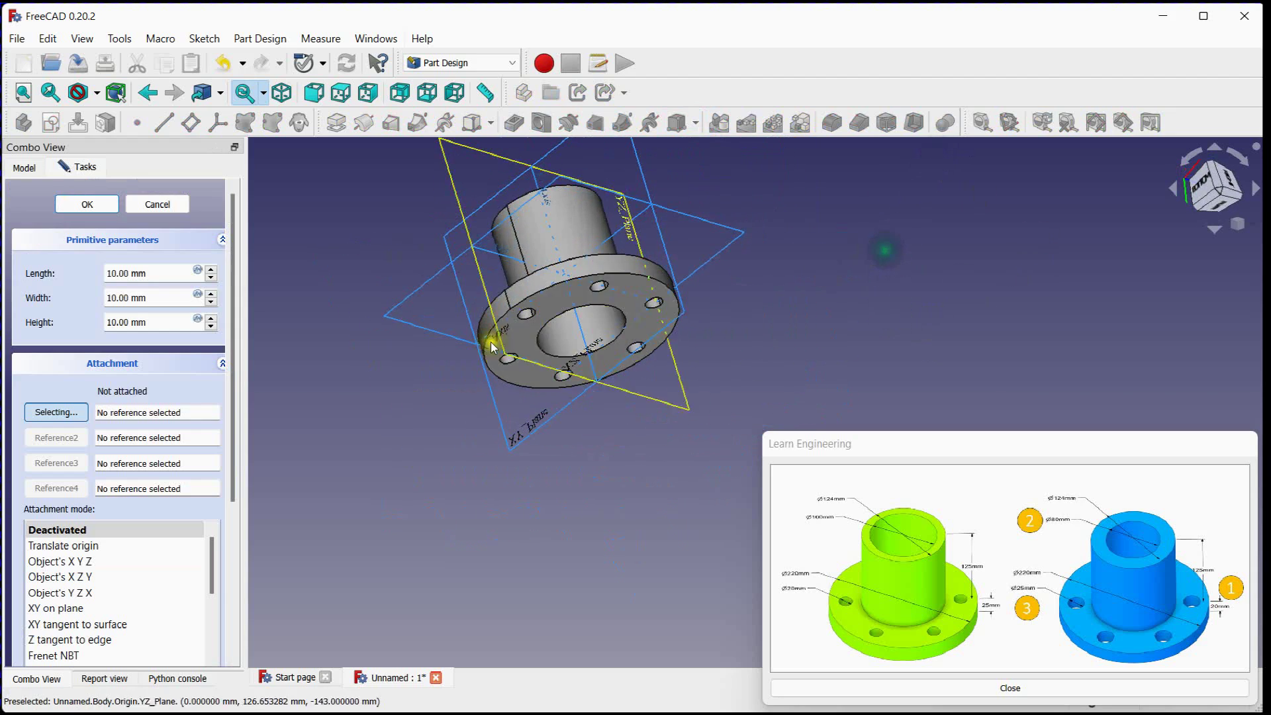
click(564, 310)
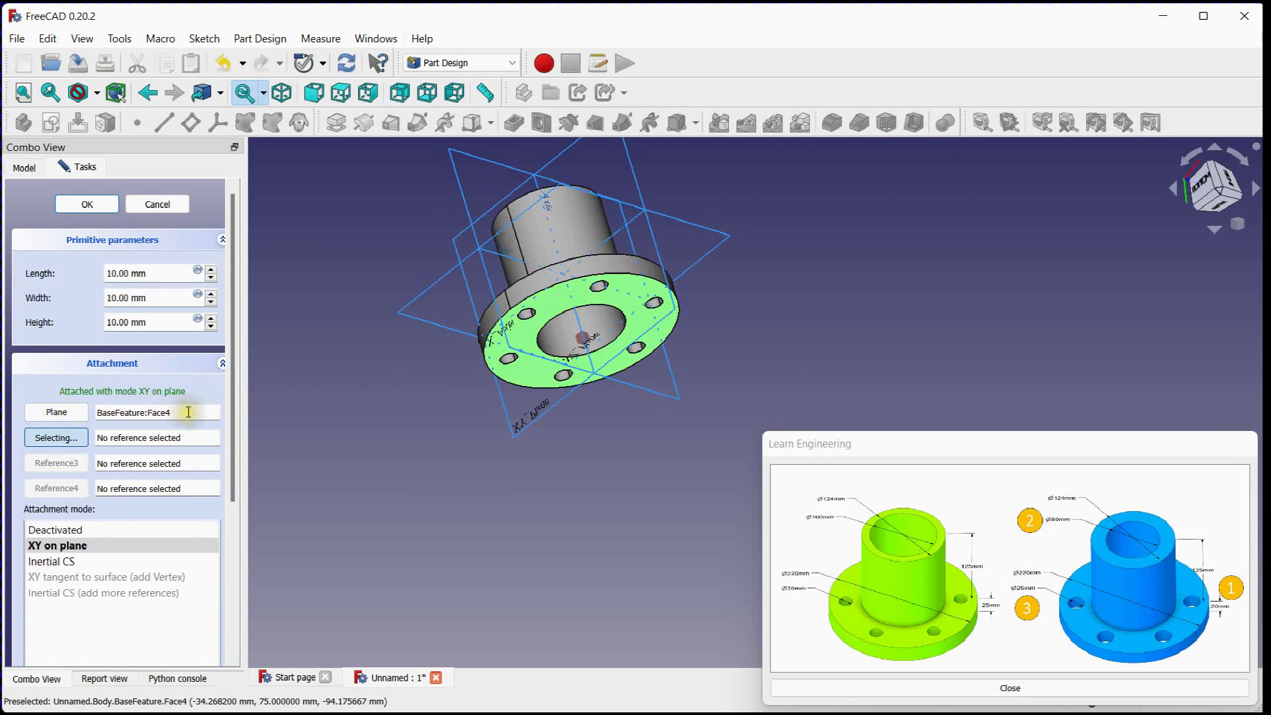
middle_drag(352, 377, 415, 412)
- Size the box to 250 mm length, 250 mm width and 5 mm height, viewed from below
click(106, 273)
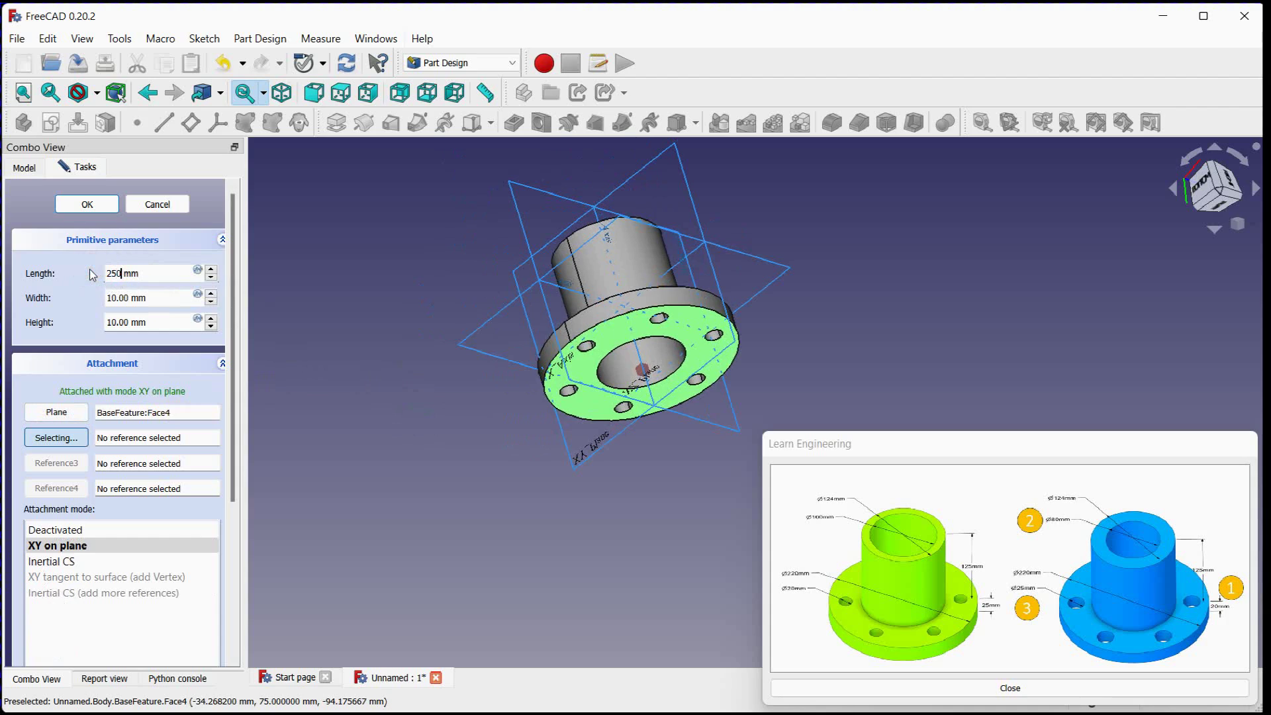
click(141, 297)
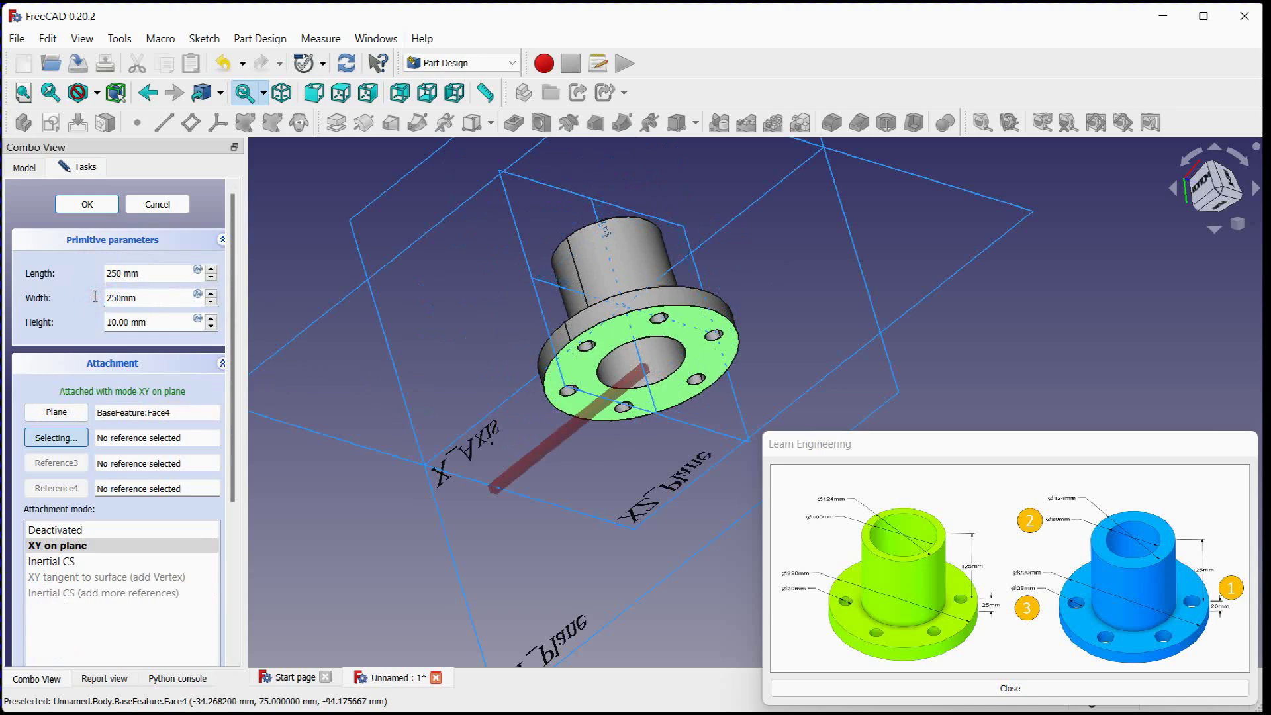
text(250mm)
click(147, 322)
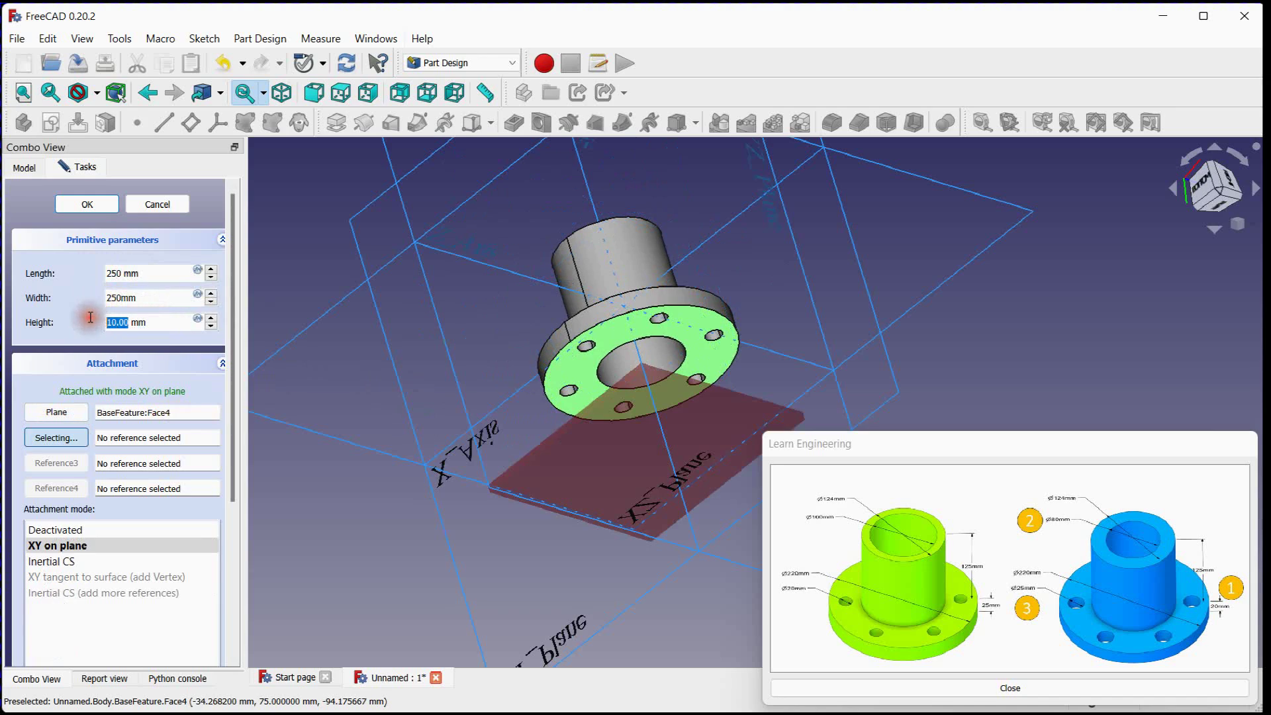
click(197, 298)
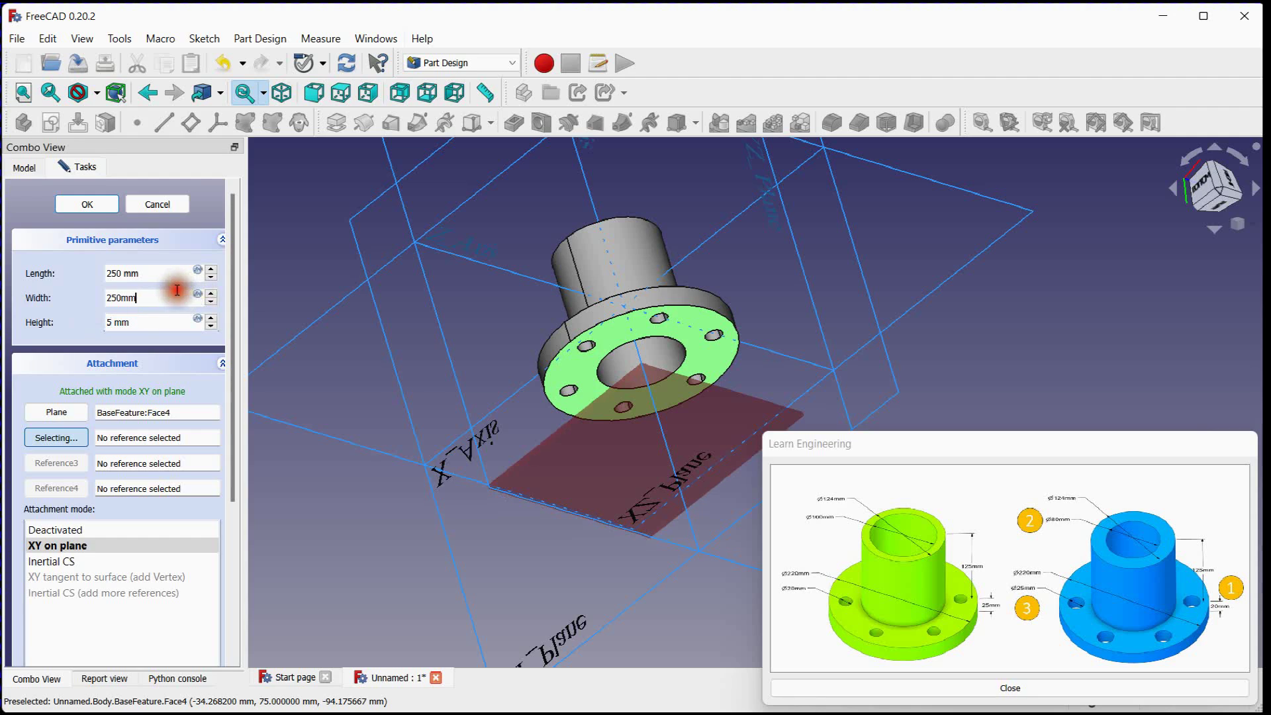
click(1217, 187)
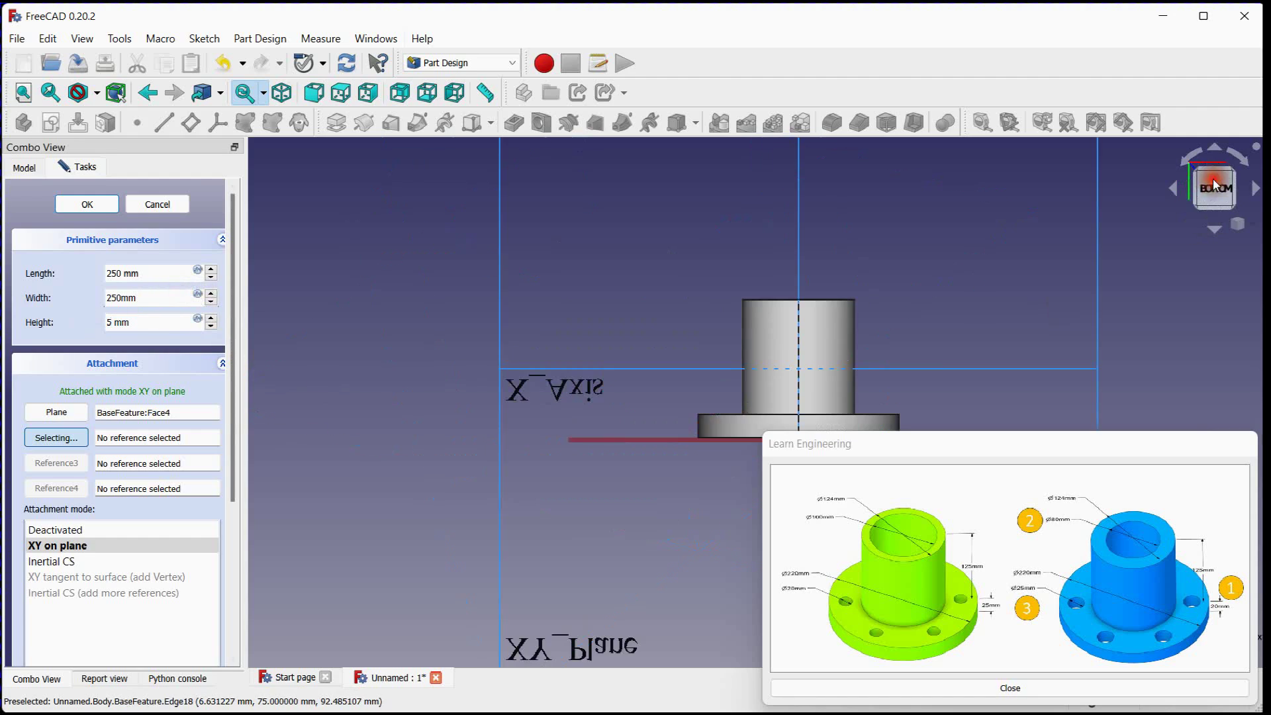
scroll(545, 318, up, 5)
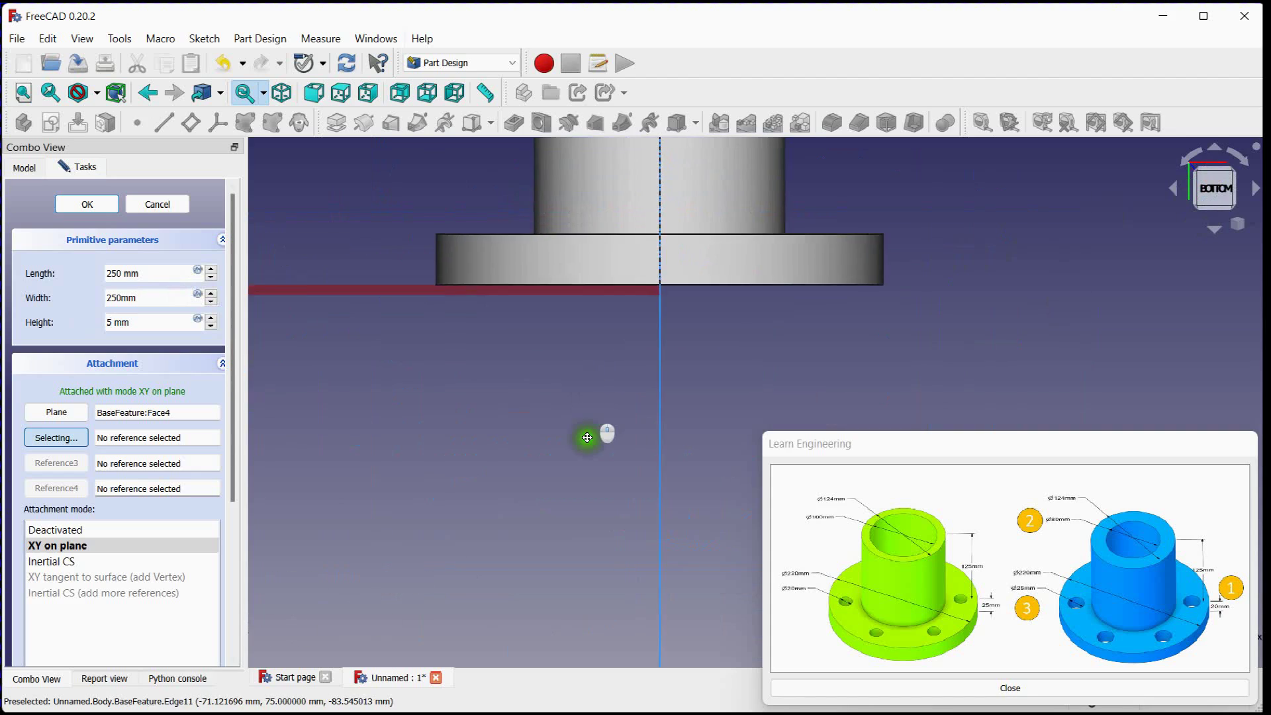
middle_drag(582, 434, 568, 488)
drag(237, 434, 239, 639)
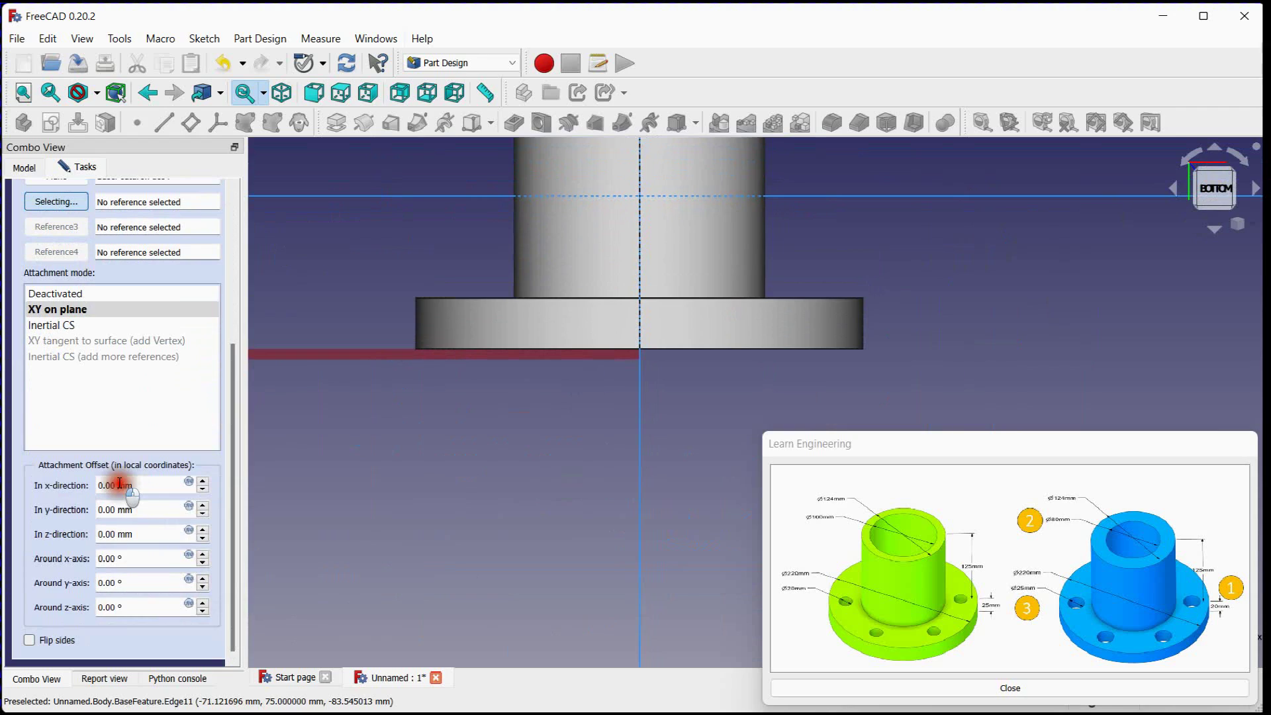
- Inspect the box plate from tilted and right-side views
scroll(117, 484, down, 20)
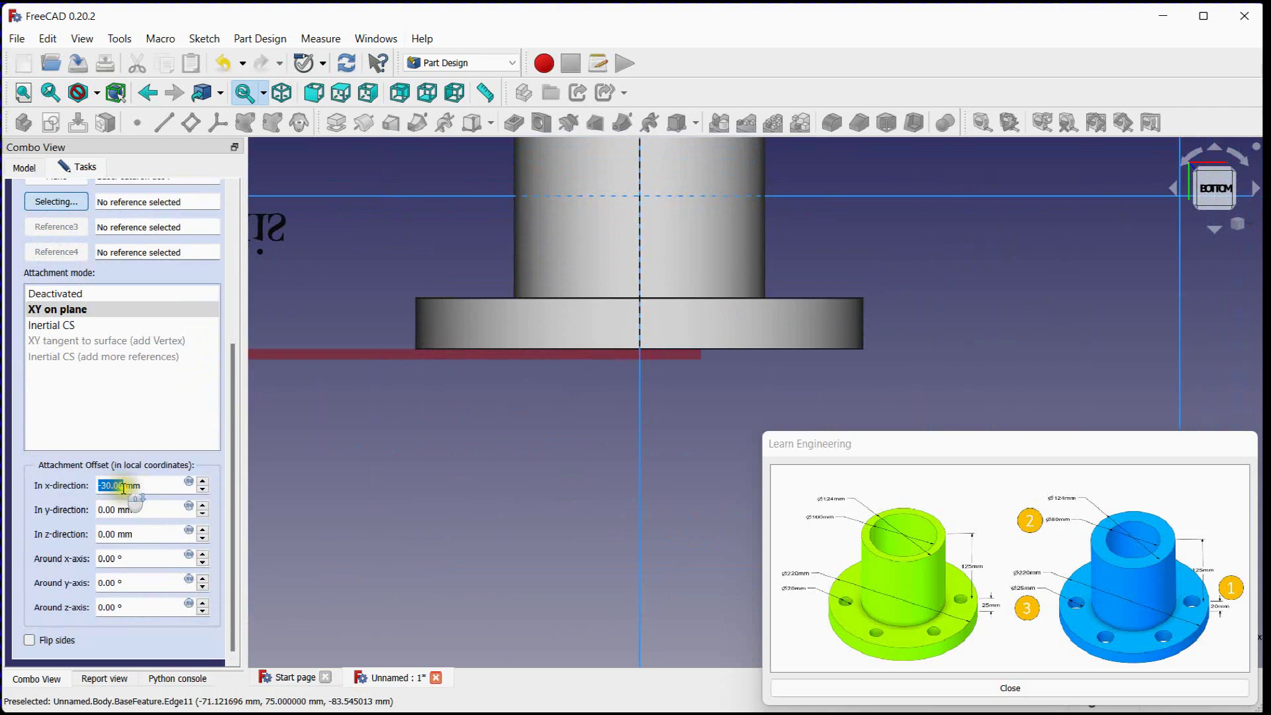
scroll(124, 489, down, 20)
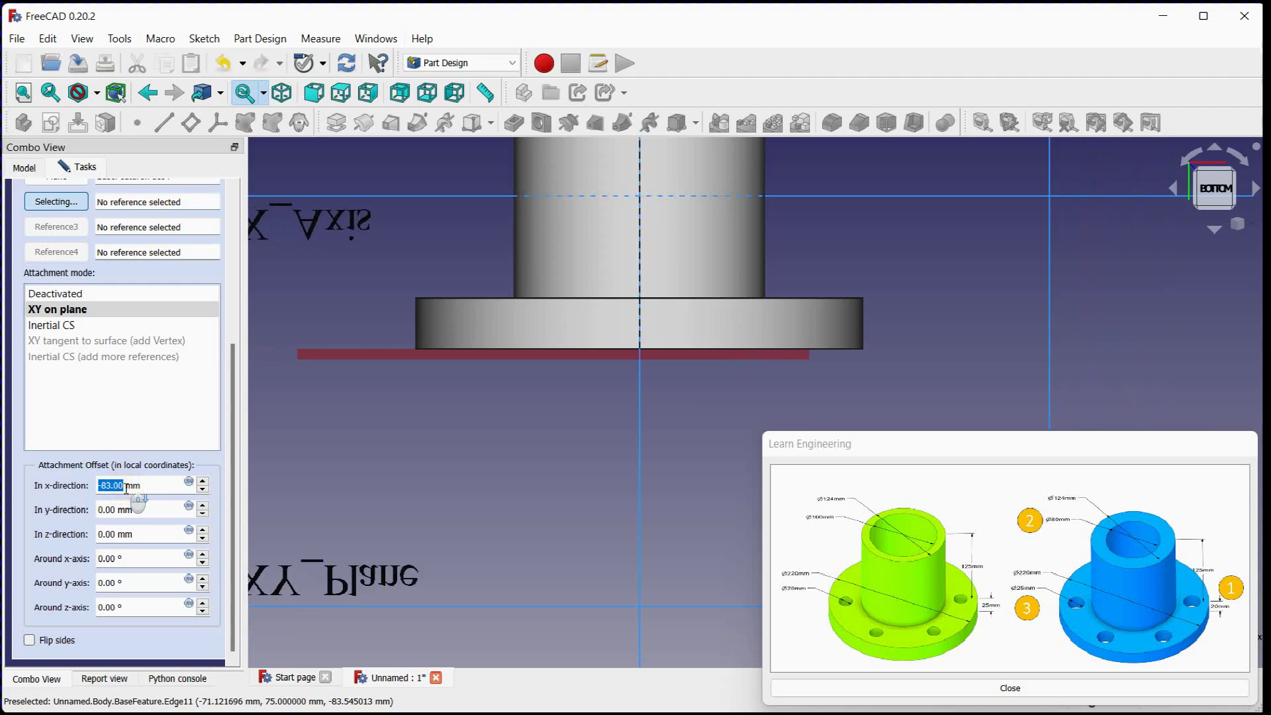
scroll(125, 489, down, 20)
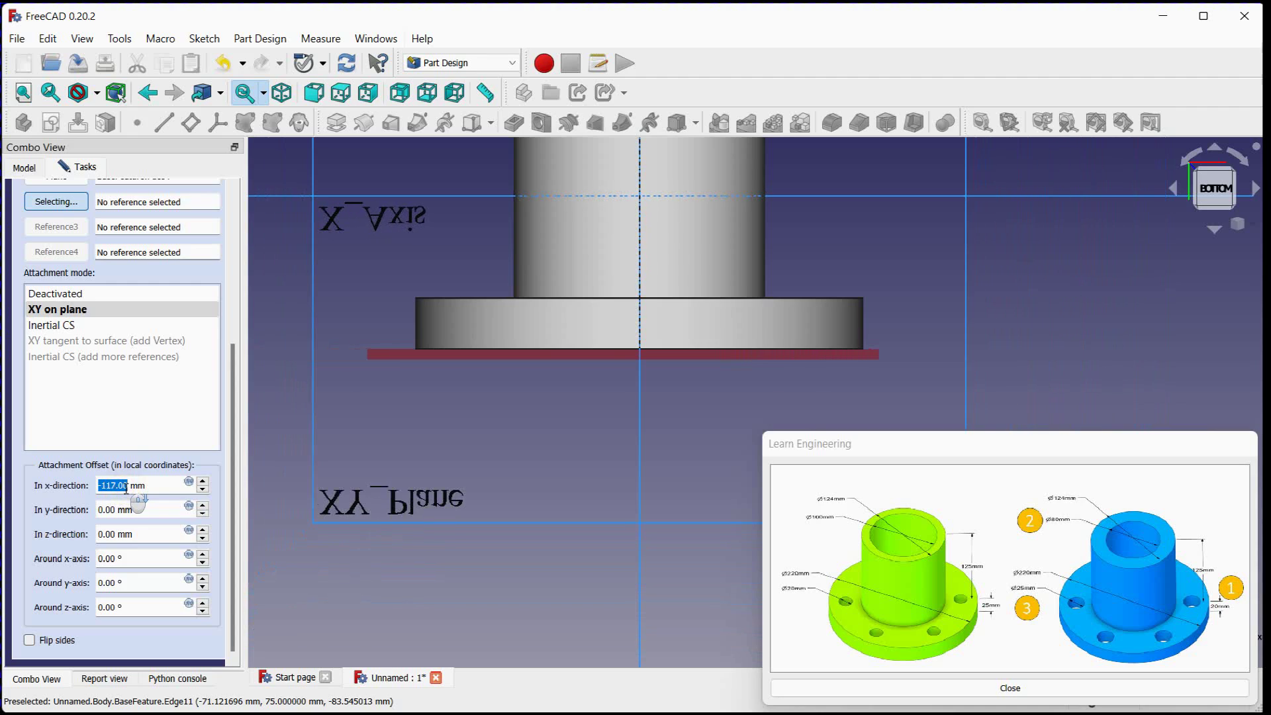
scroll(126, 489, down, 5)
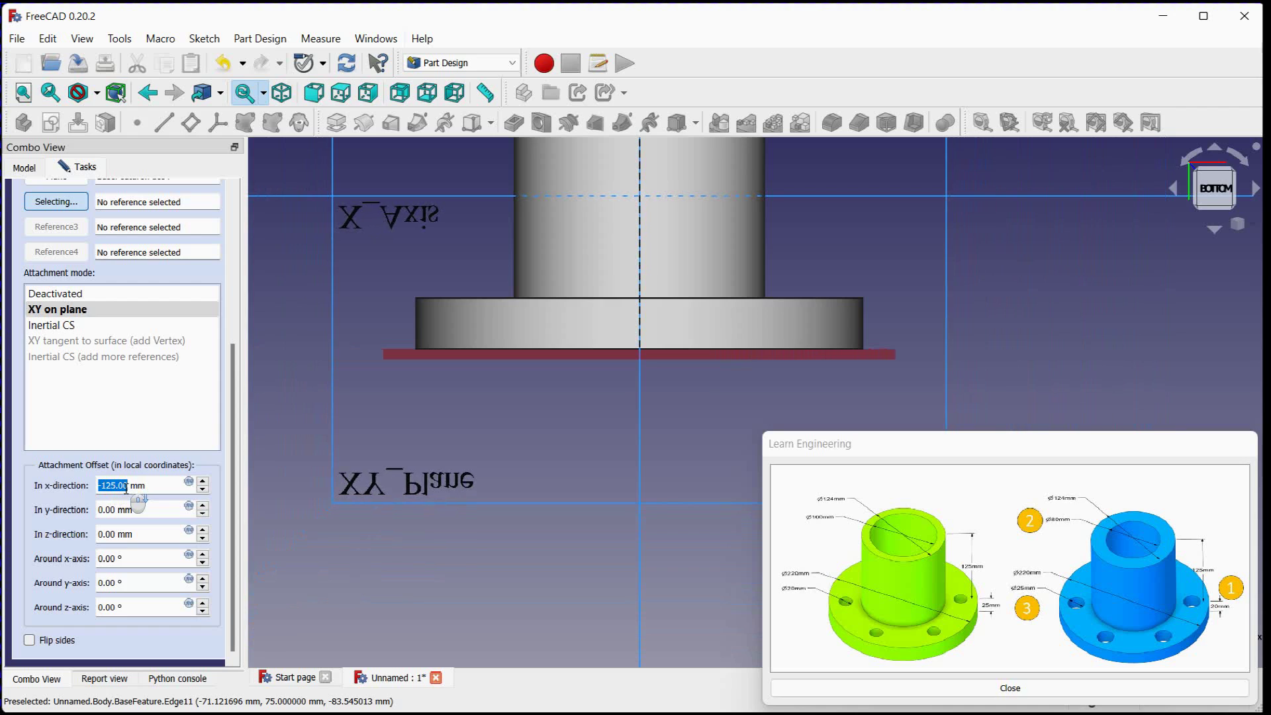
middle_drag(1118, 272, 1052, 298)
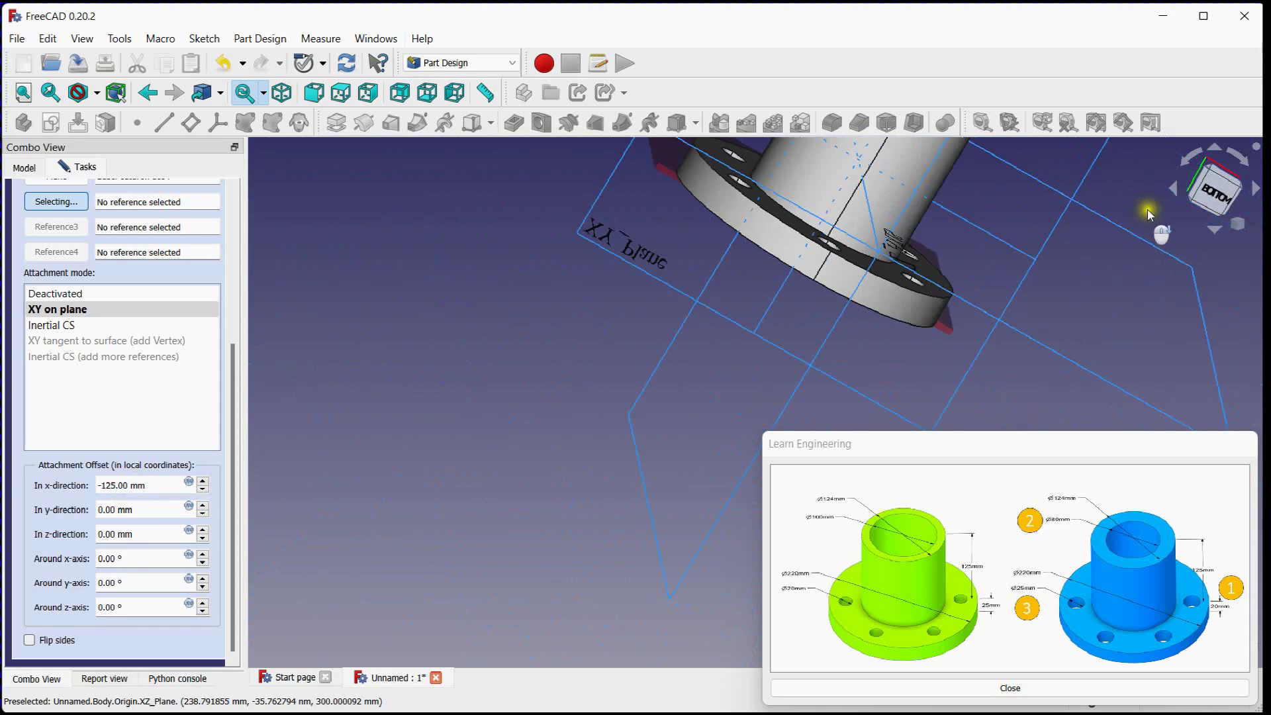
click(1179, 189)
scroll(1023, 289, down, 3)
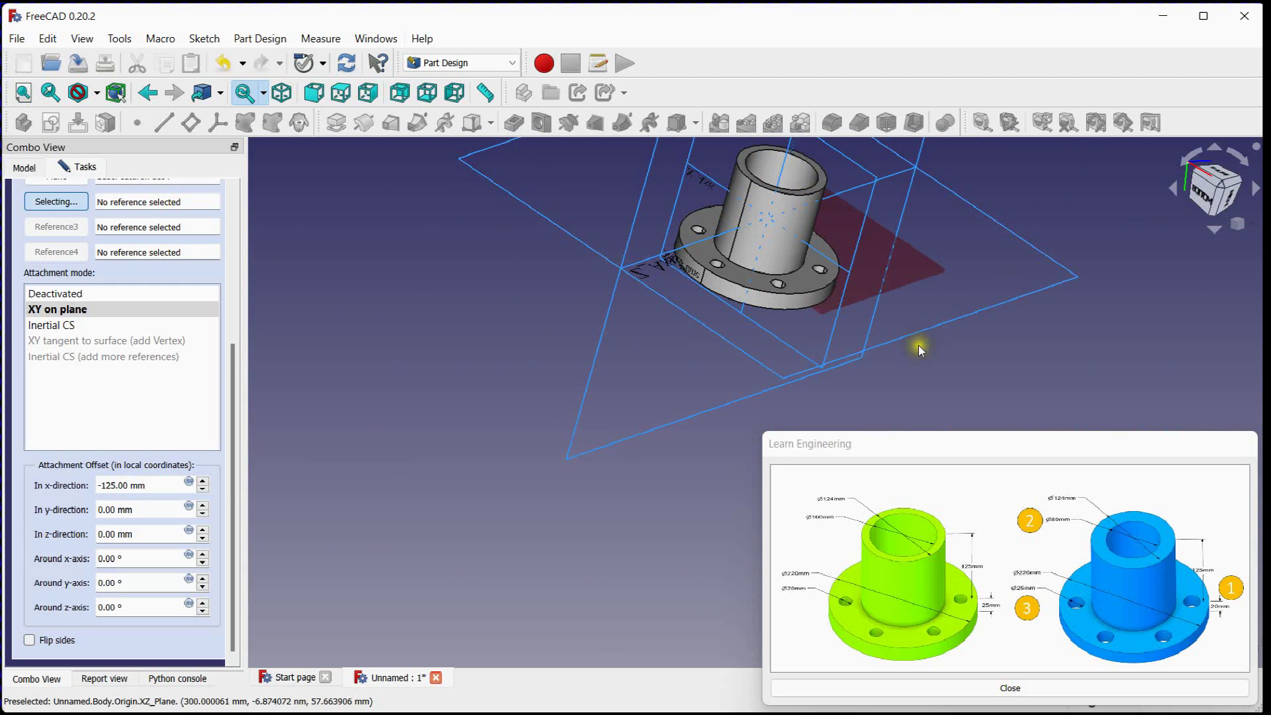
middle_drag(919, 345, 1138, 282)
click(1241, 195)
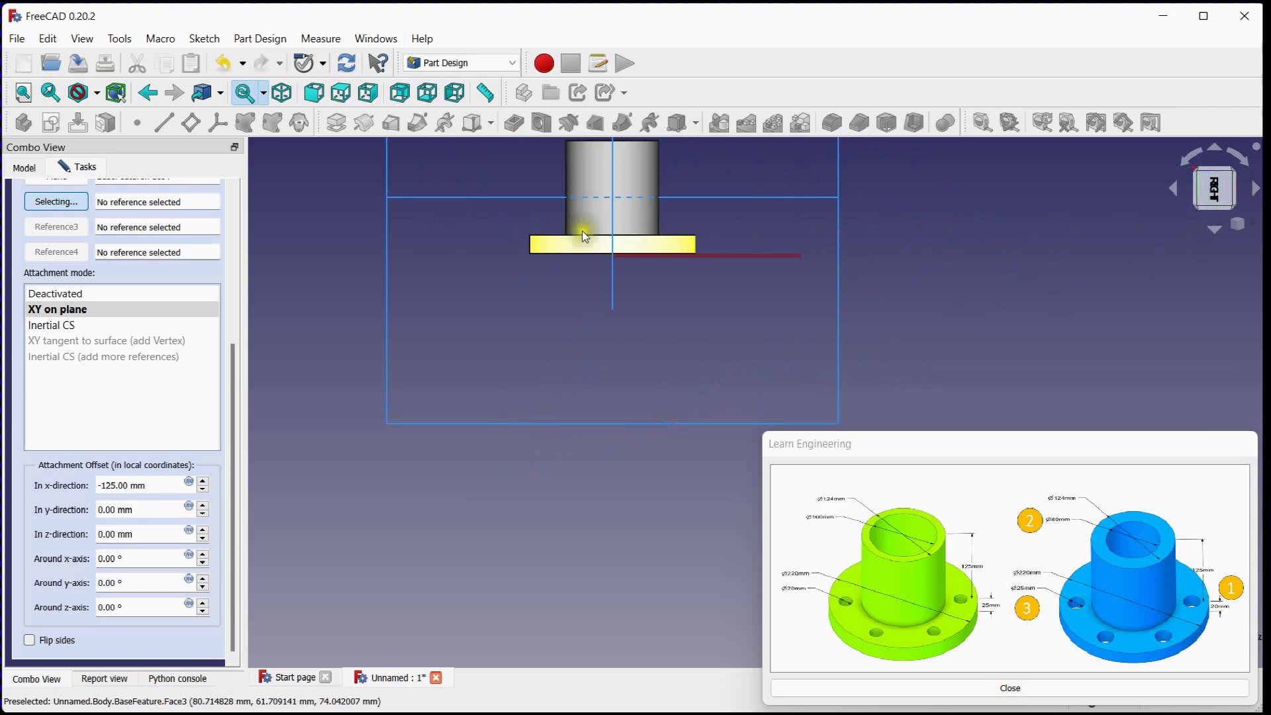
- Set the box attachment offset to x −125, y −125 and z −5 mm
scroll(487, 349, up, 2)
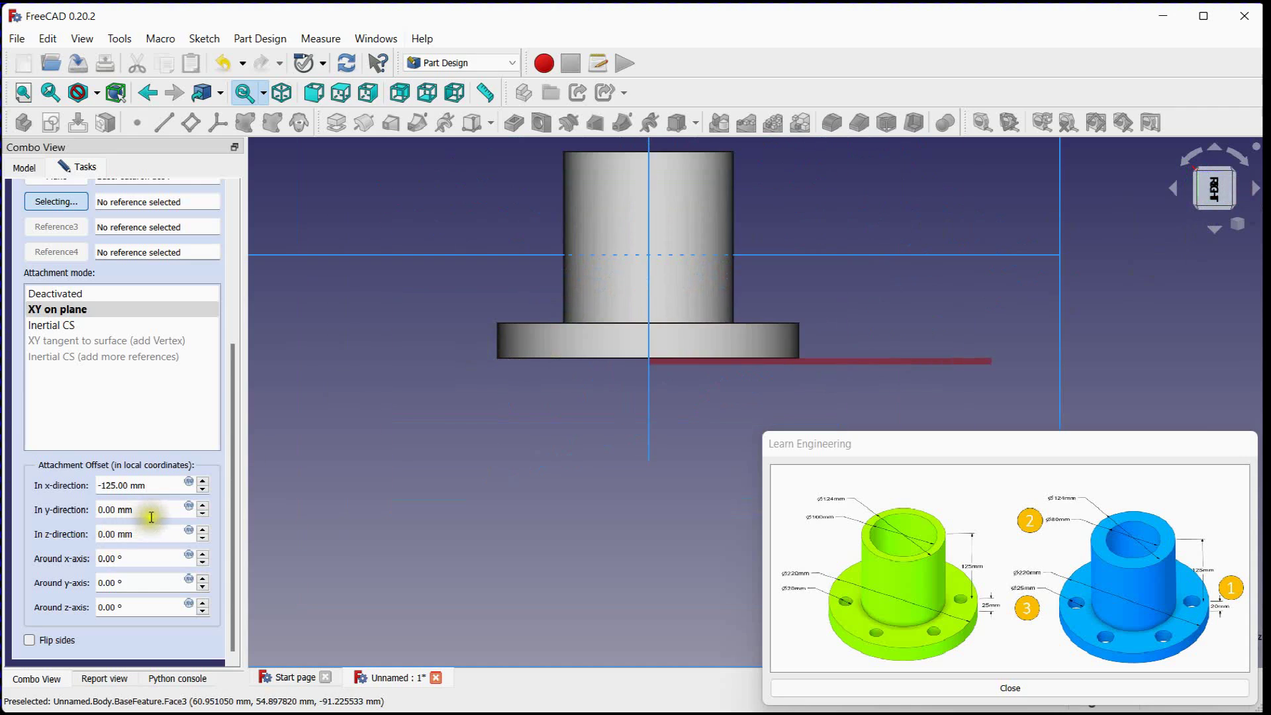
scroll(148, 509, down, 20)
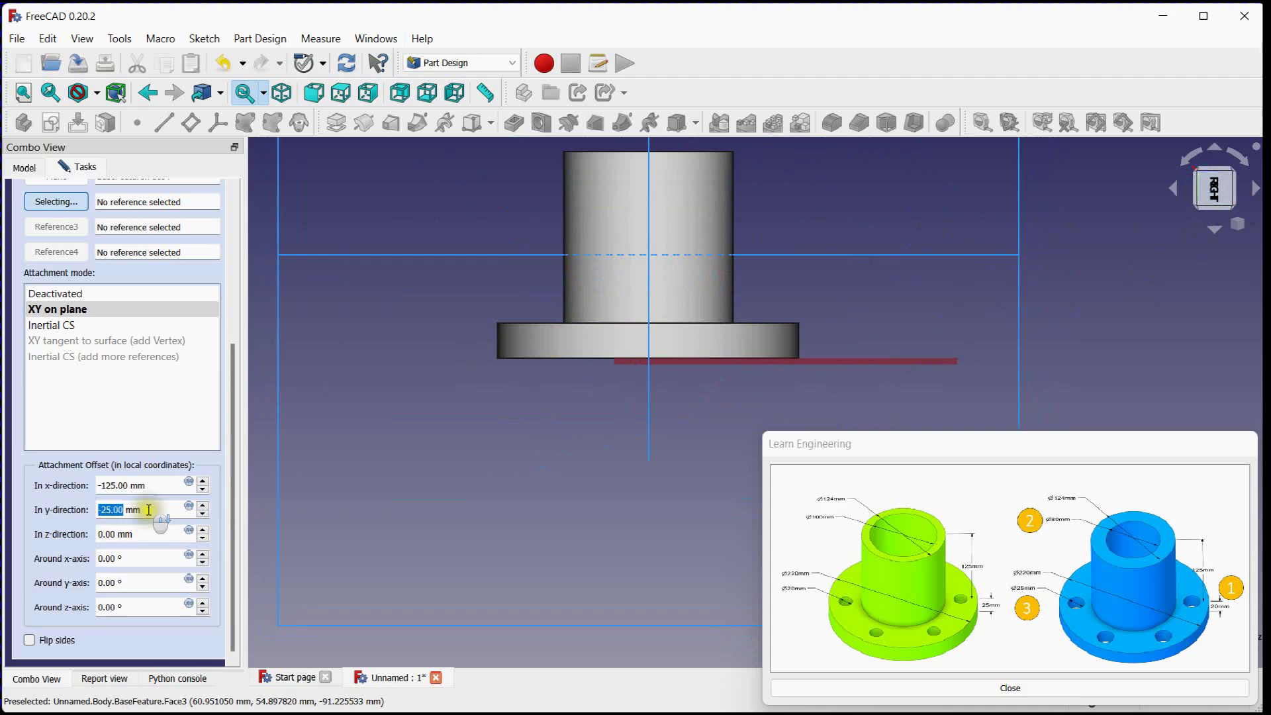
scroll(148, 509, down, 20)
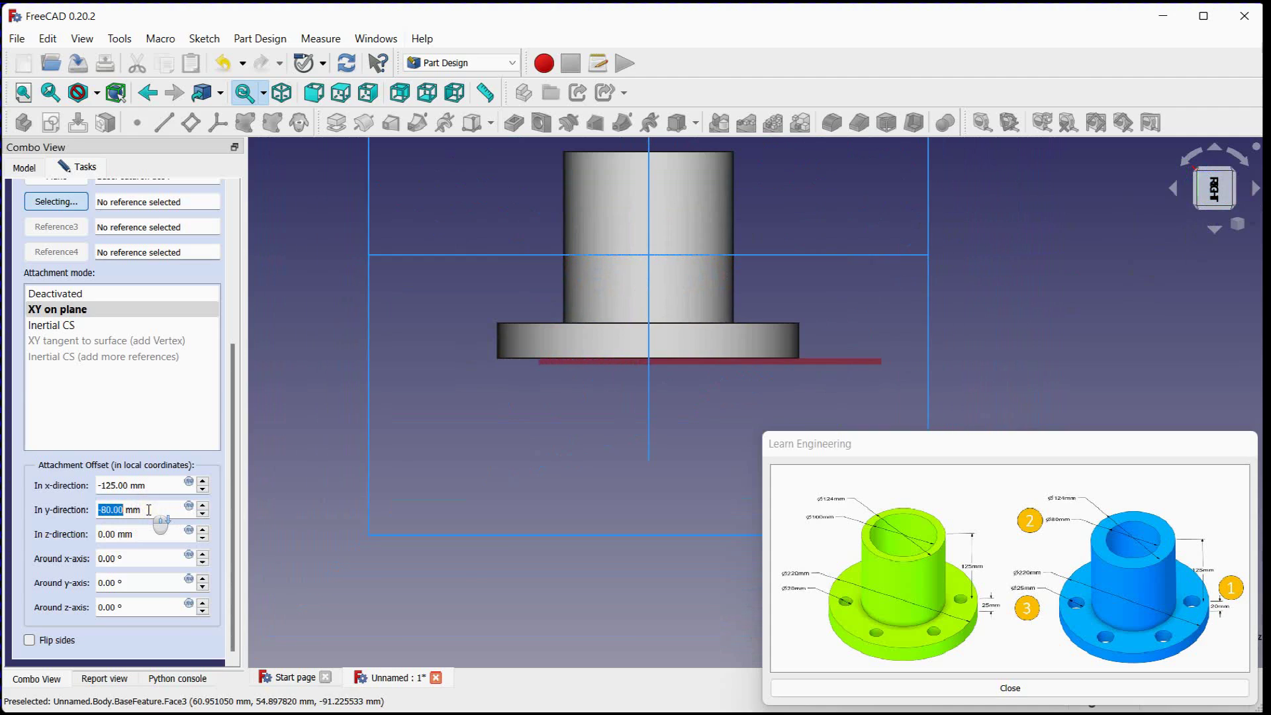
scroll(148, 509, down, 15)
scroll(149, 510, down, 12)
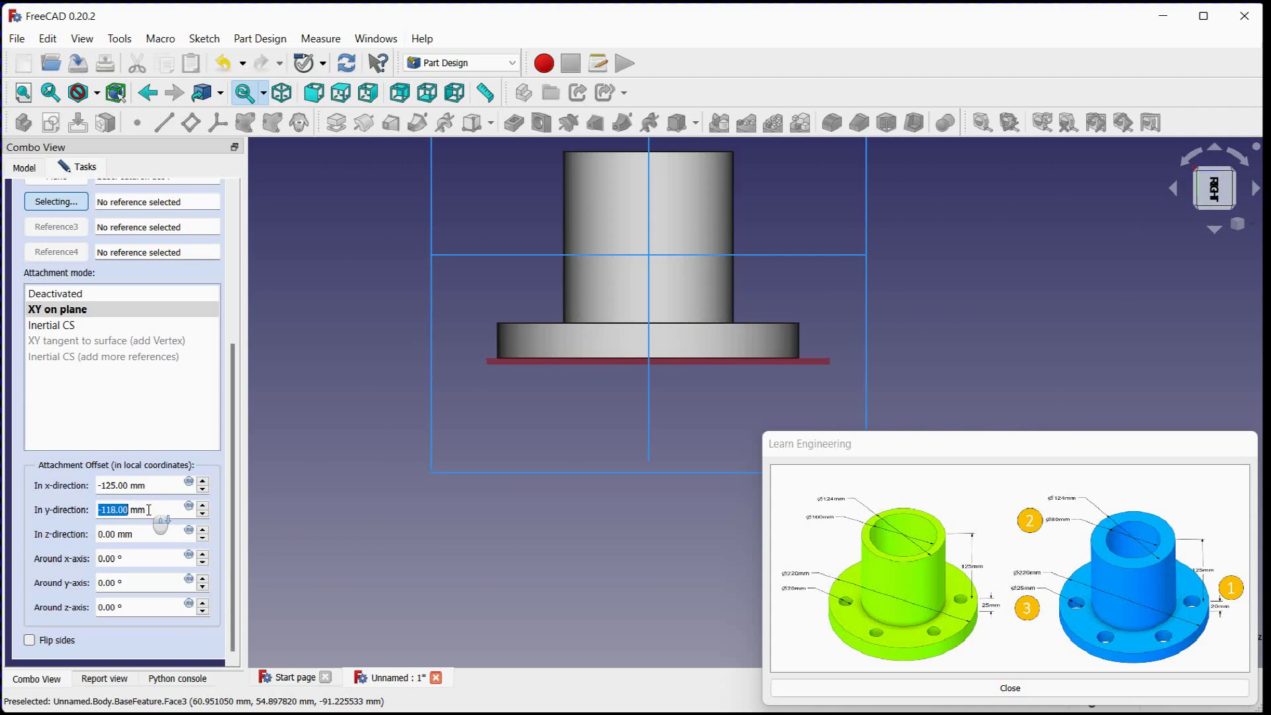
scroll(148, 509, down, 3)
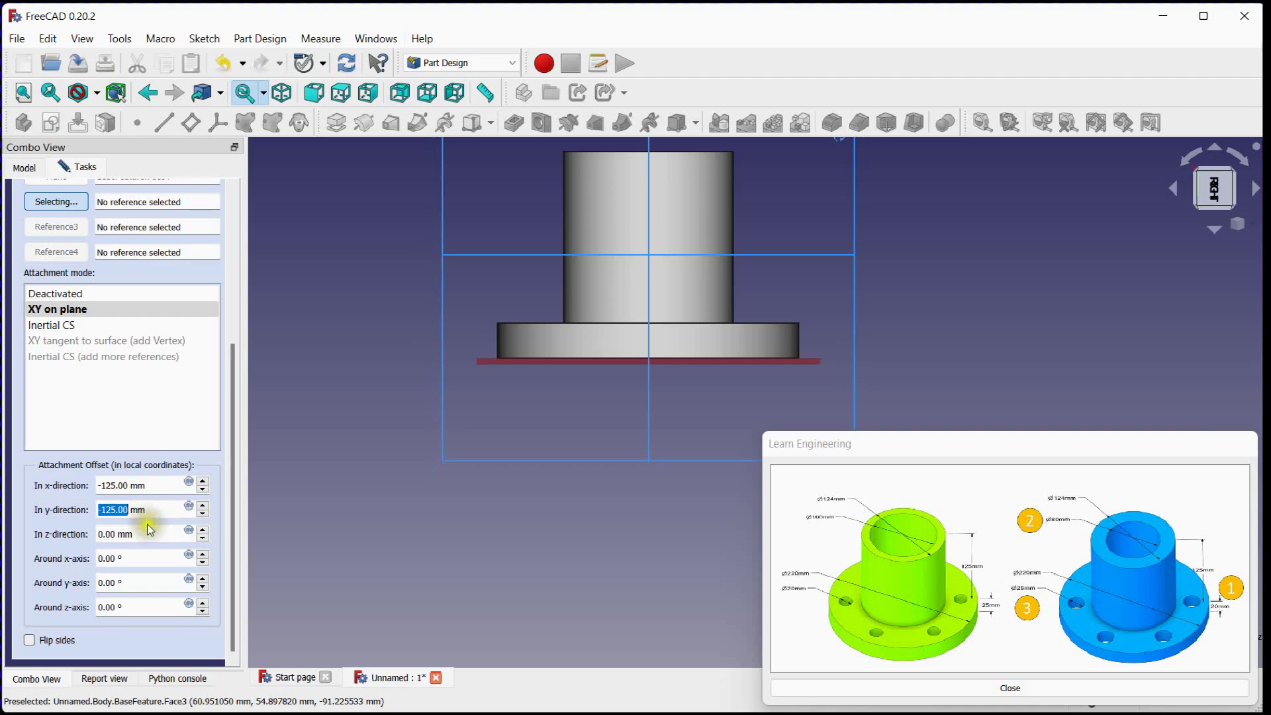
click(143, 533)
scroll(147, 531, down, 2)
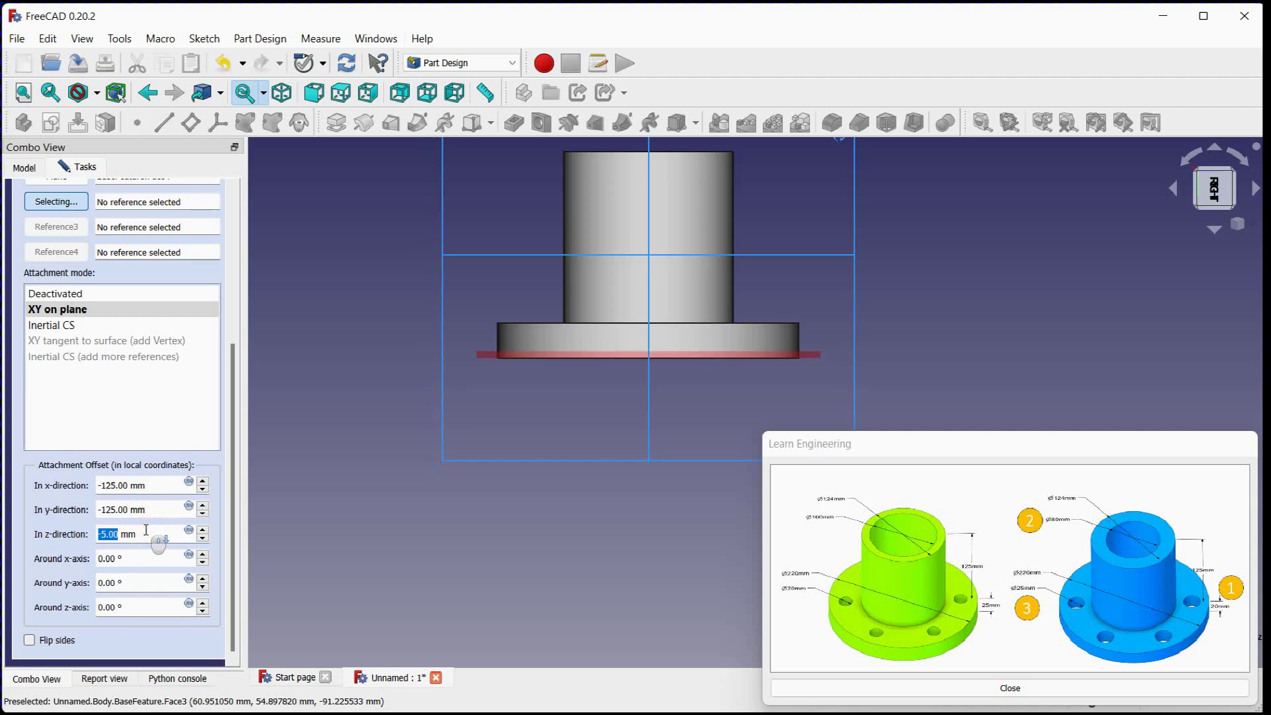
click(233, 488)
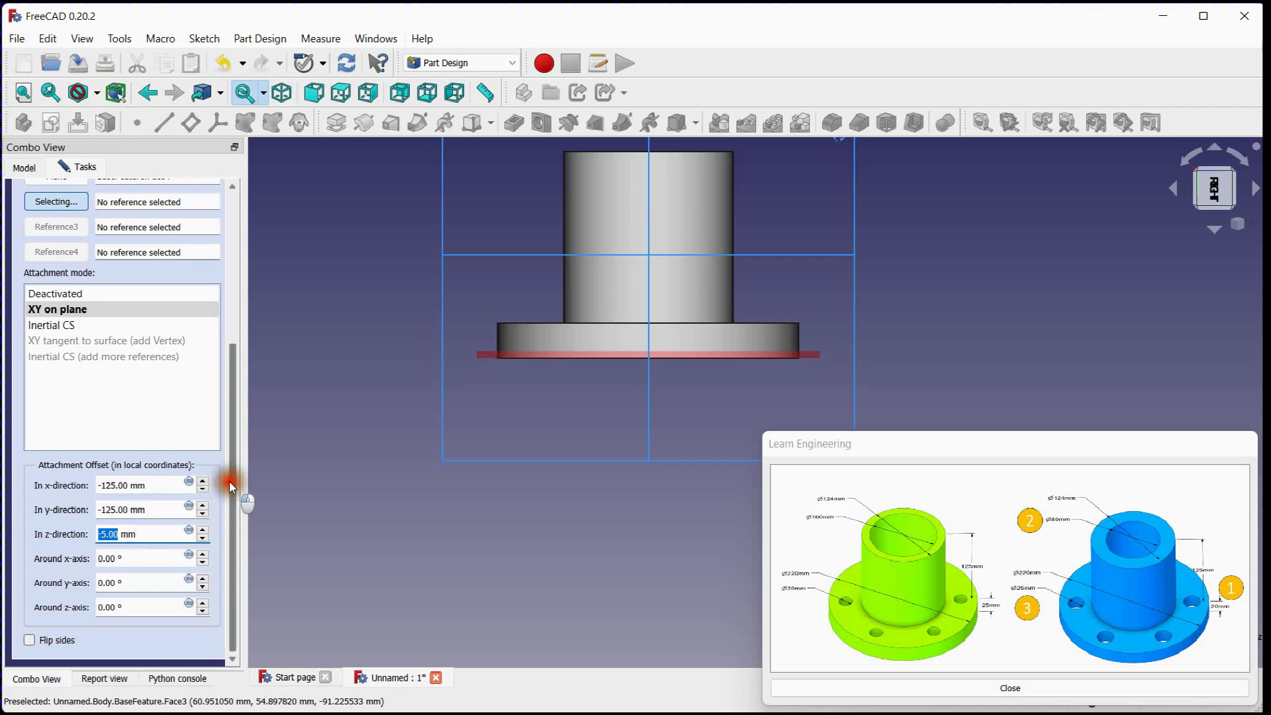
middle_drag(798, 263, 652, 253)
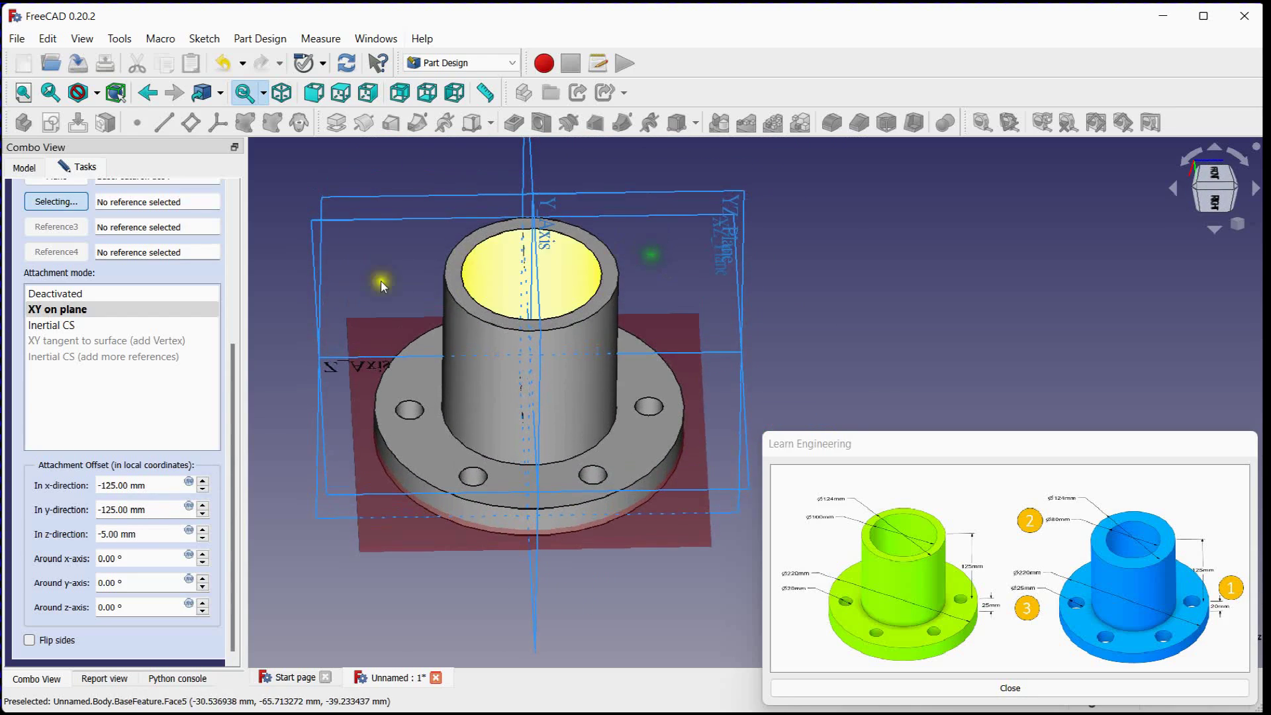
drag(233, 402, 240, 228)
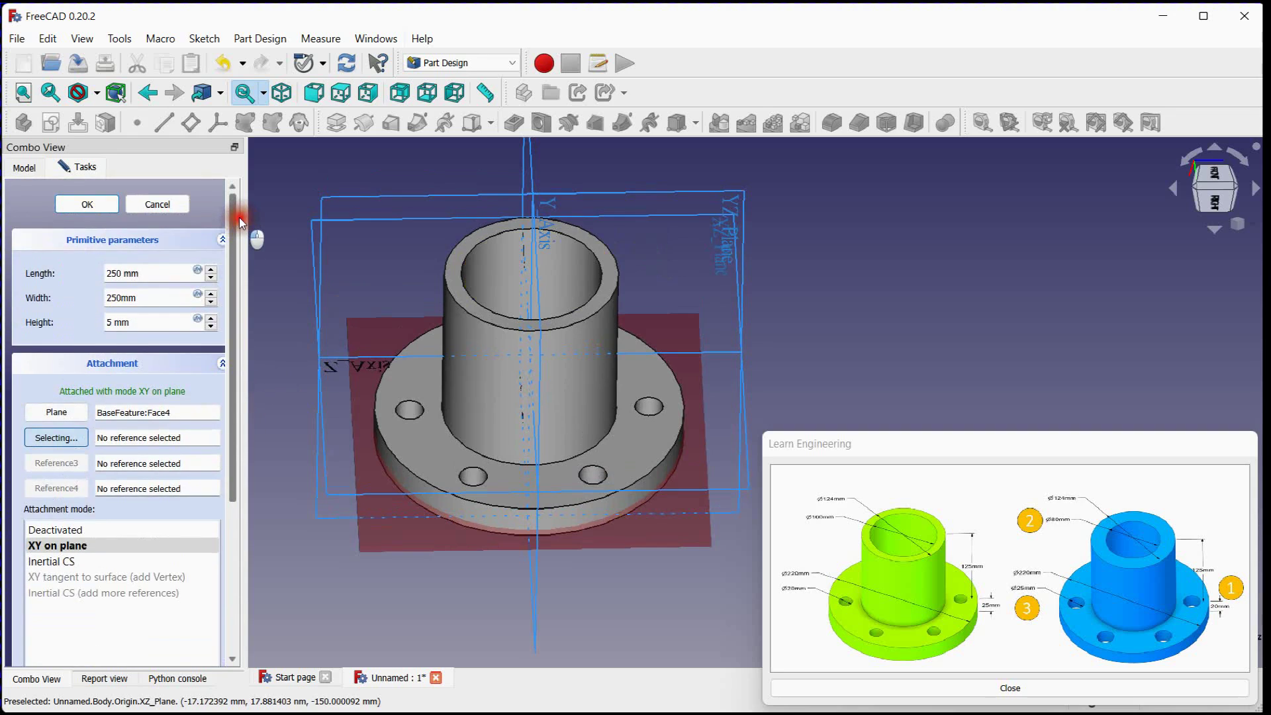
- Confirm the box feature and check the plate beneath the flange's underside
click(87, 204)
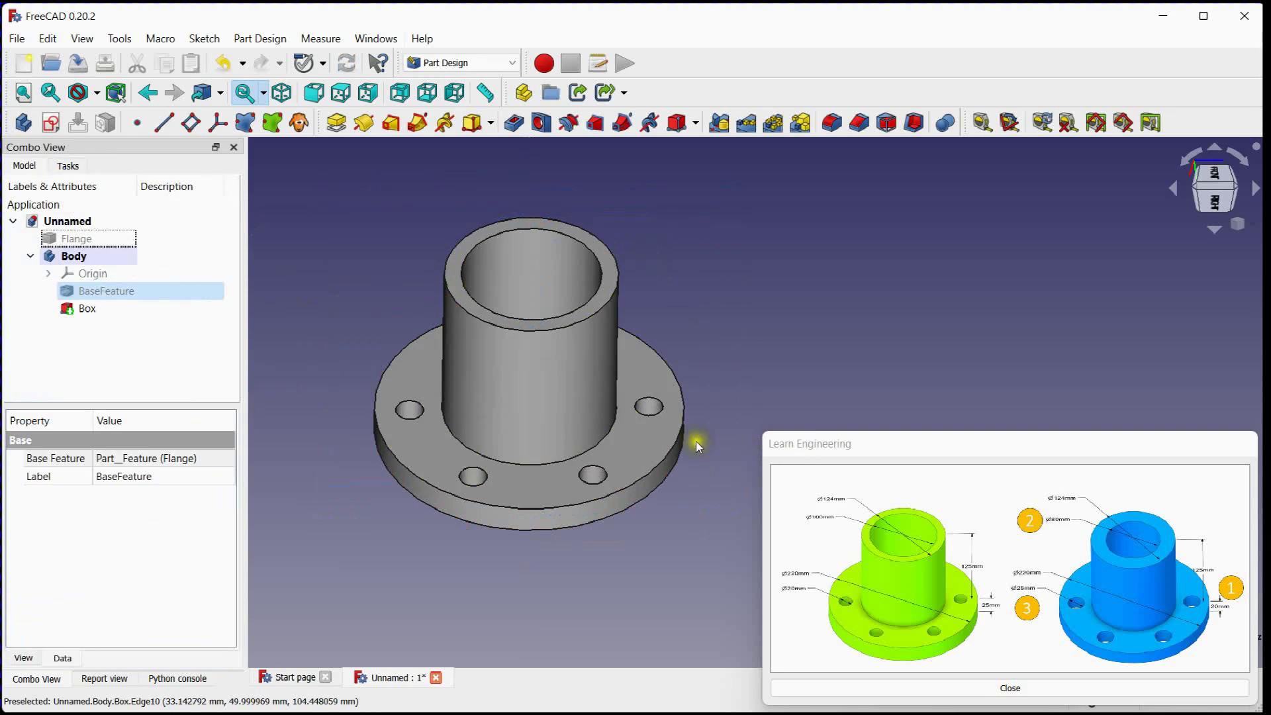
middle_drag(696, 445, 708, 277)
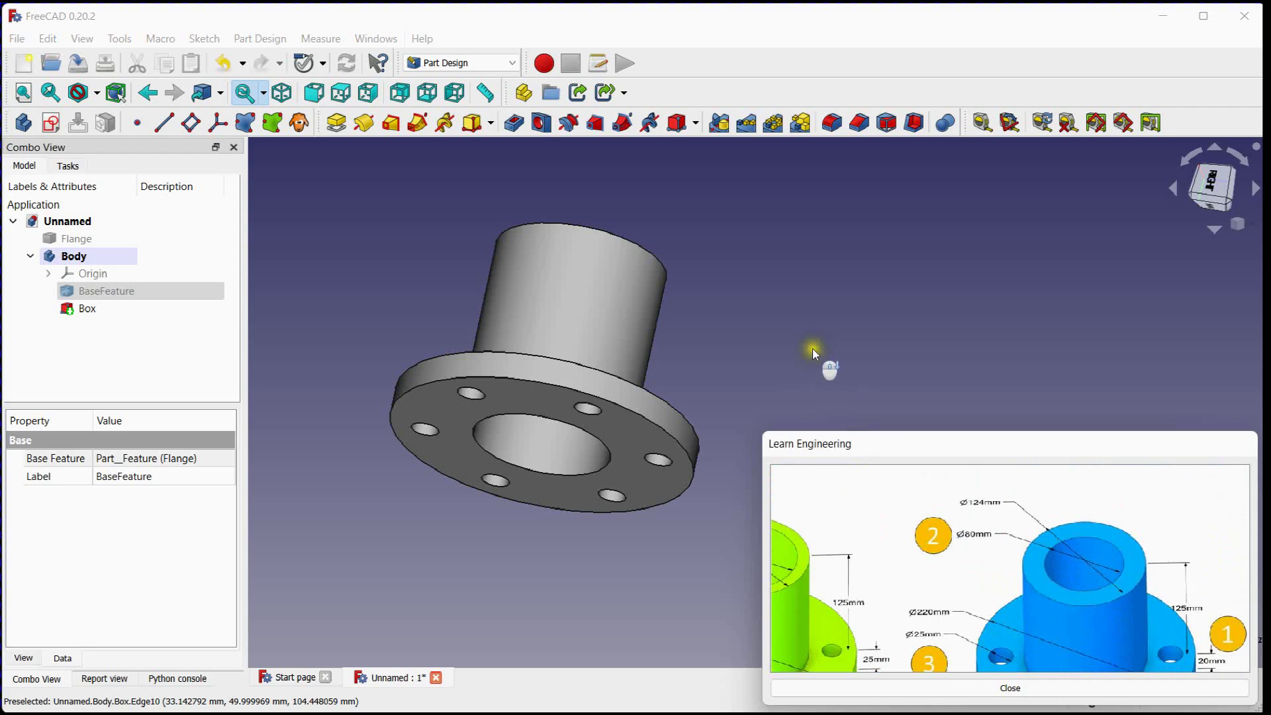
drag(812, 348, 803, 386)
scroll(803, 386, up, 2)
middle_drag(804, 386, 823, 305)
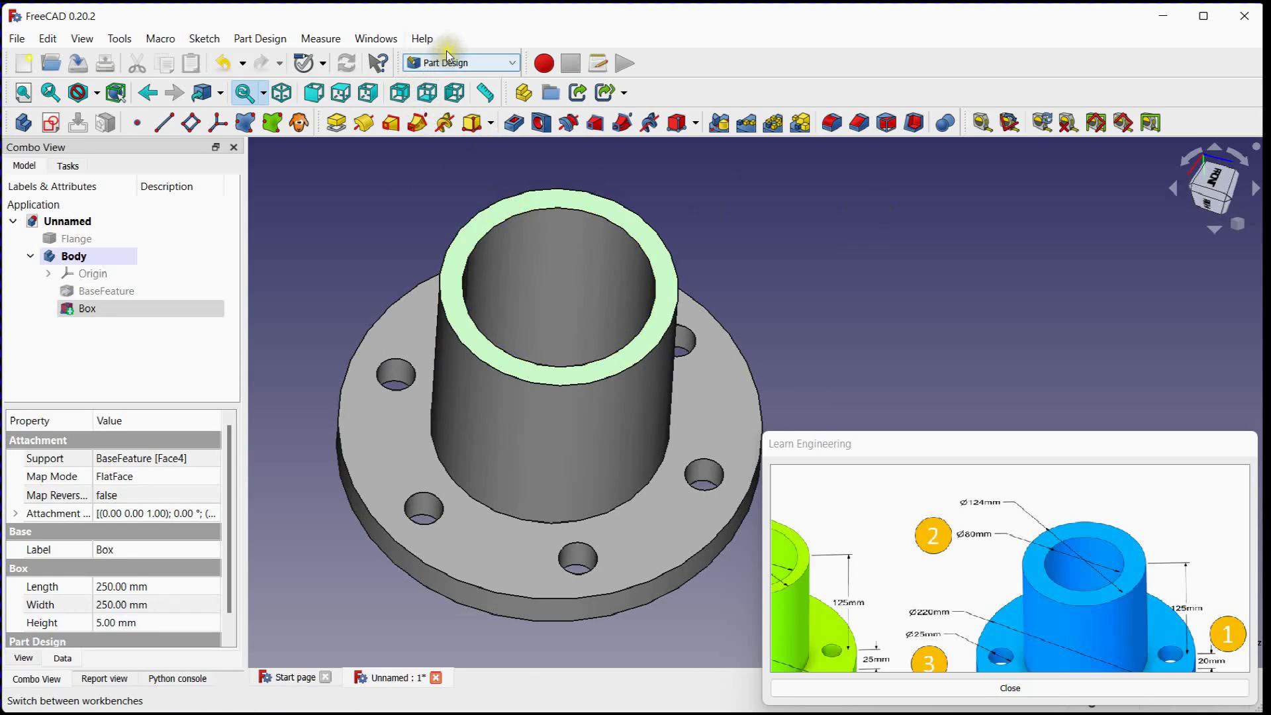
click(450, 61)
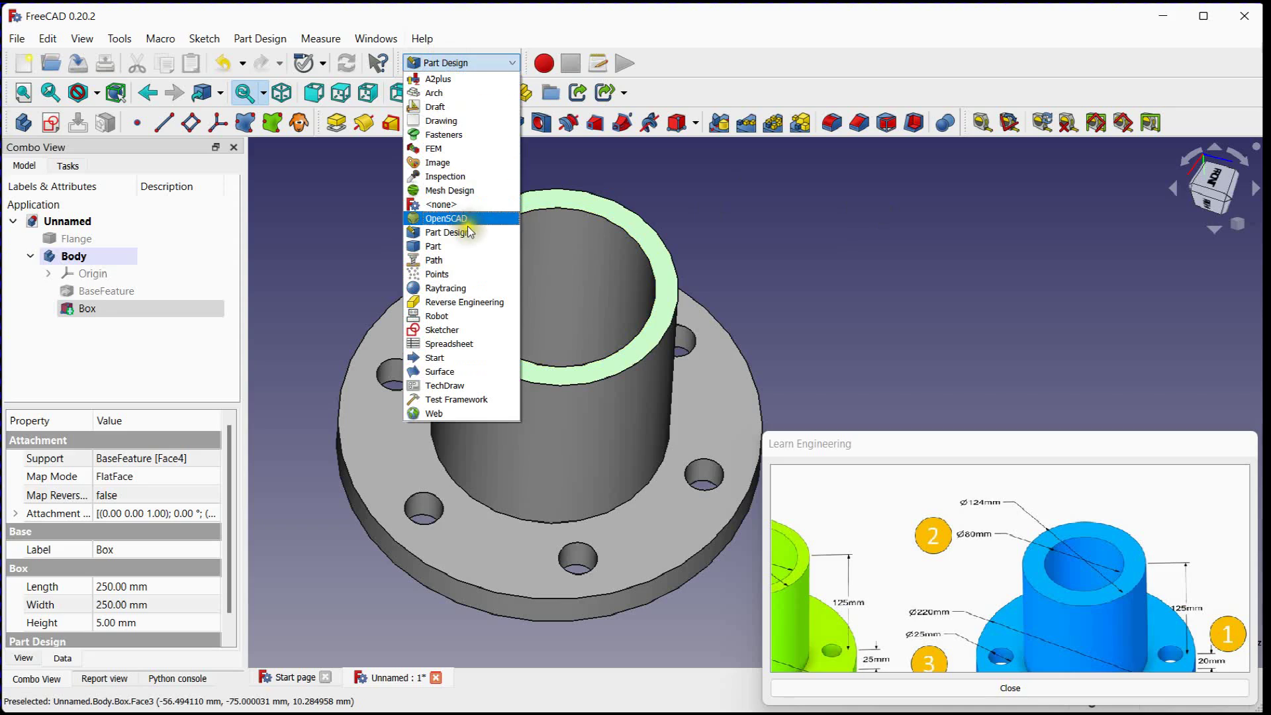
- In Sketcher, create a sketch on the hub's top face with InertialCS attachment
click(464, 330)
mouse_move(486, 171)
middle_down()
mouse_move(552, 217)
mouse_move(451, 232)
middle_up()
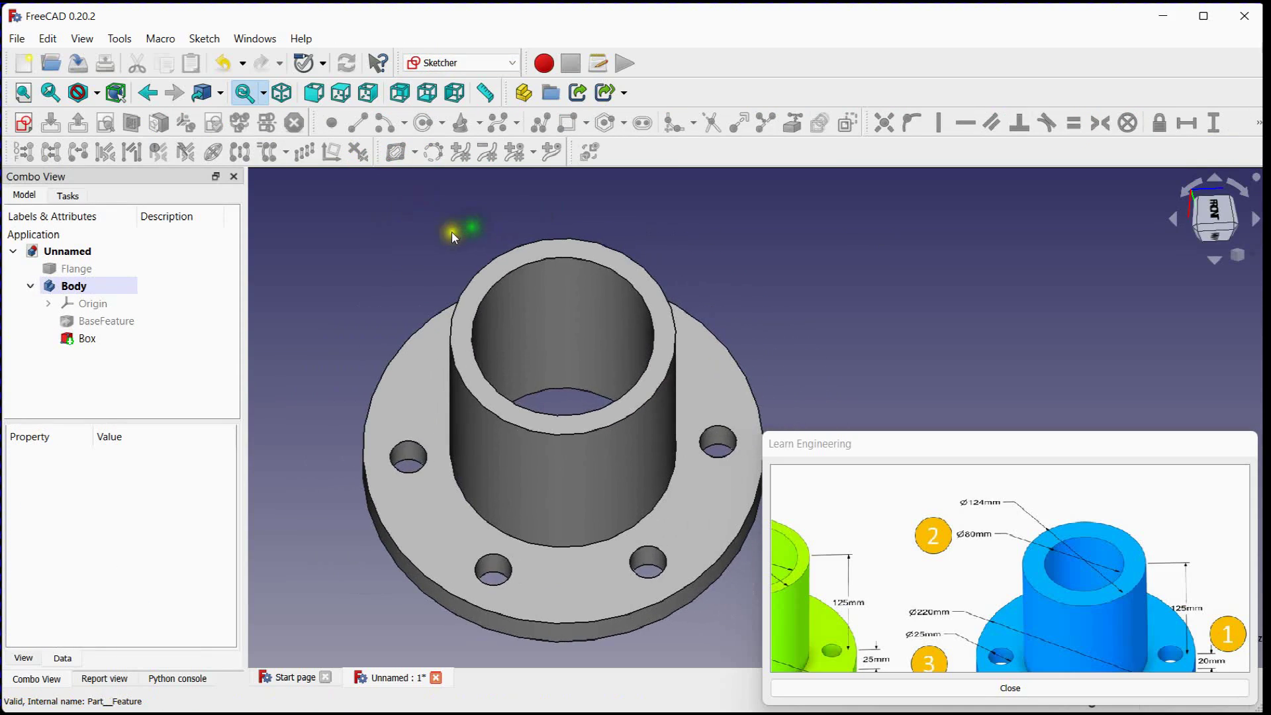
click(508, 265)
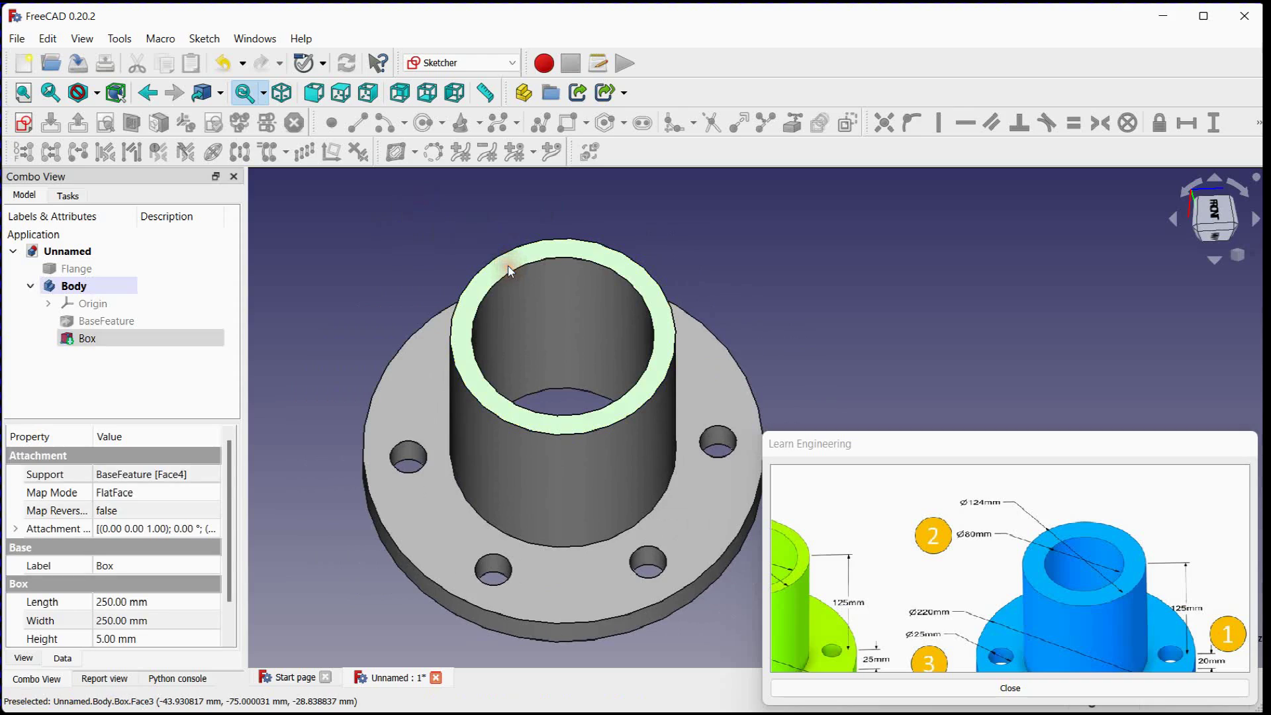
middle_drag(507, 265, 464, 247)
click(23, 123)
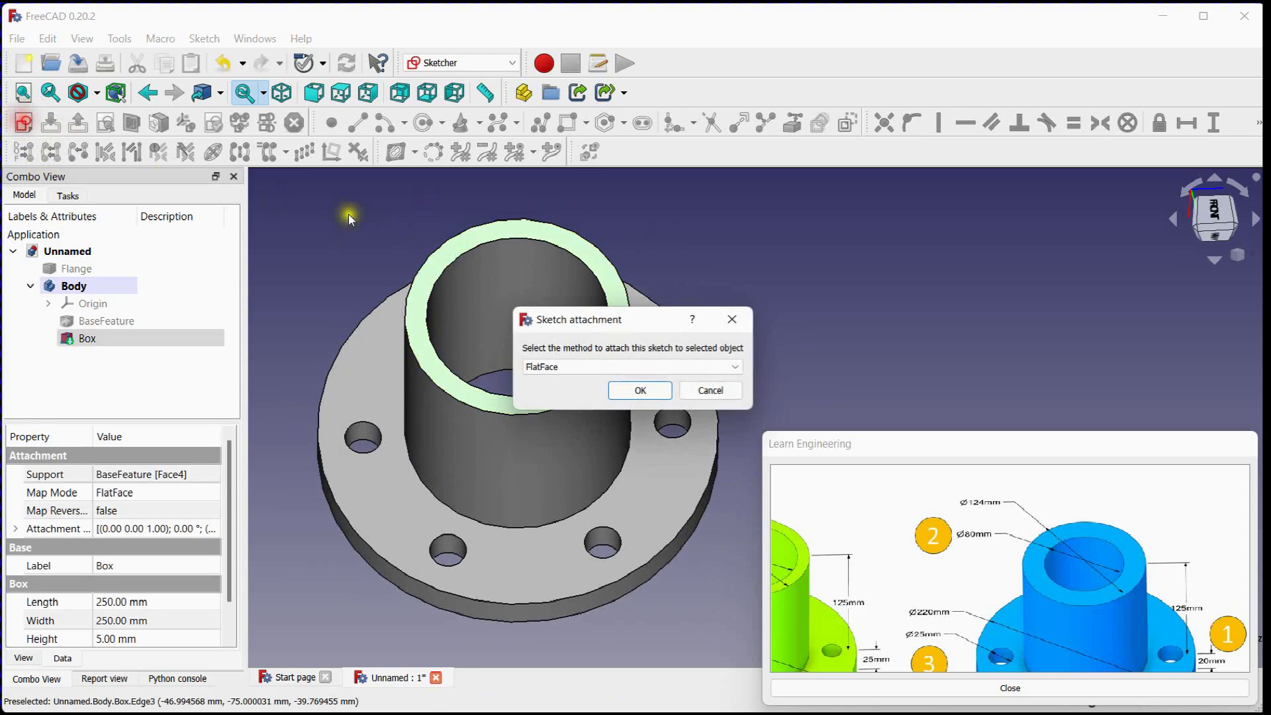
click(626, 366)
click(591, 415)
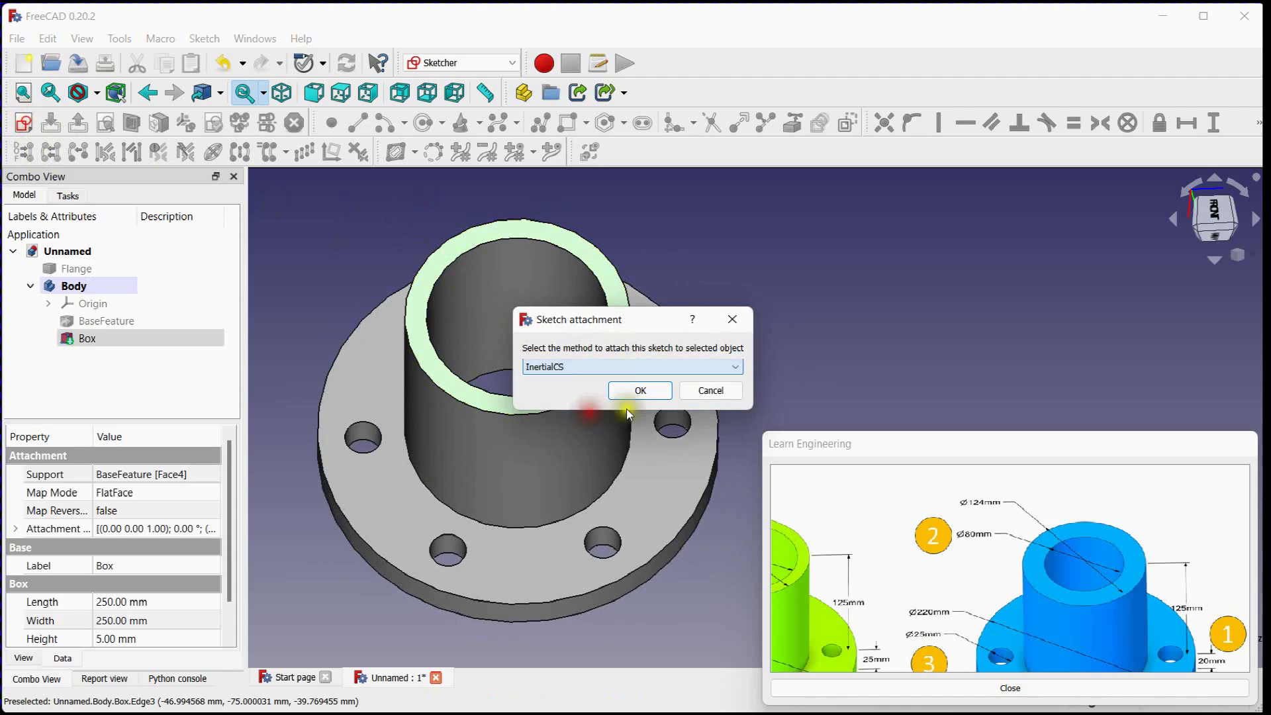
click(645, 391)
mouse_move(626, 299)
middle_down()
mouse_move(738, 380)
mouse_move(613, 271)
mouse_move(750, 396)
middle_up()
- Draw a circle and make its centre coincident with the sketch origin
scroll(748, 392, up, 5)
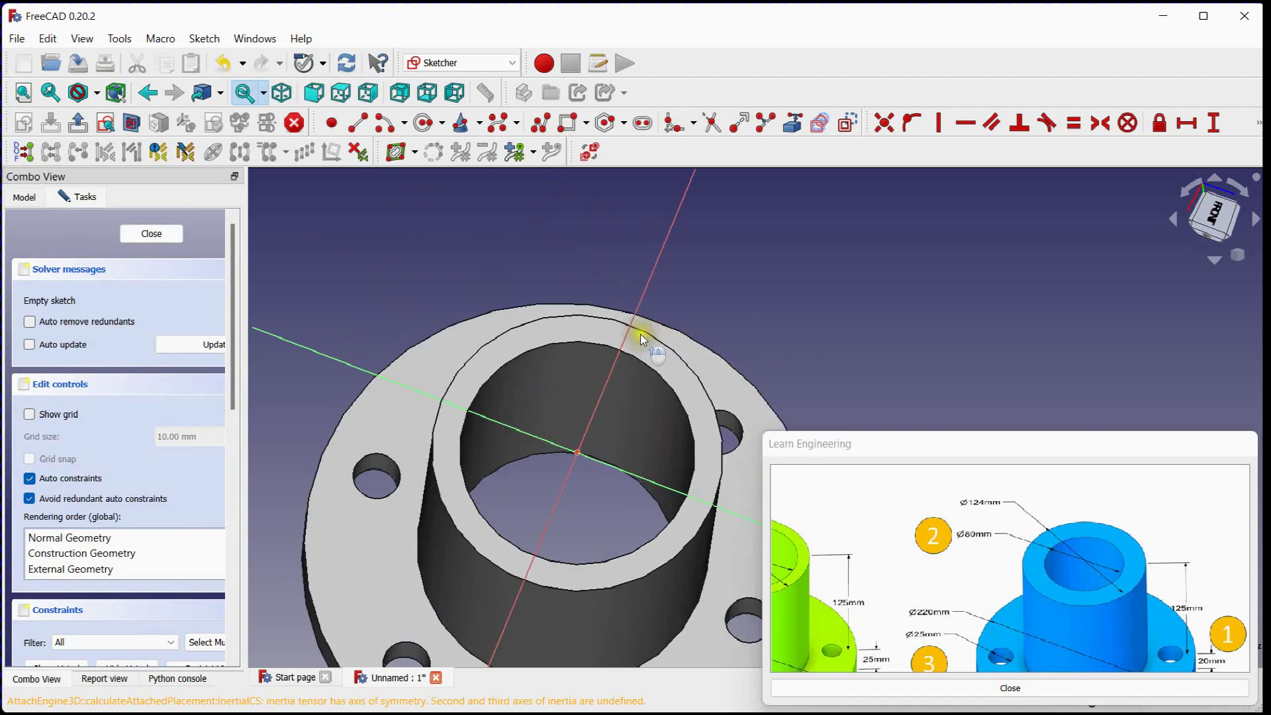
click(430, 125)
click(667, 260)
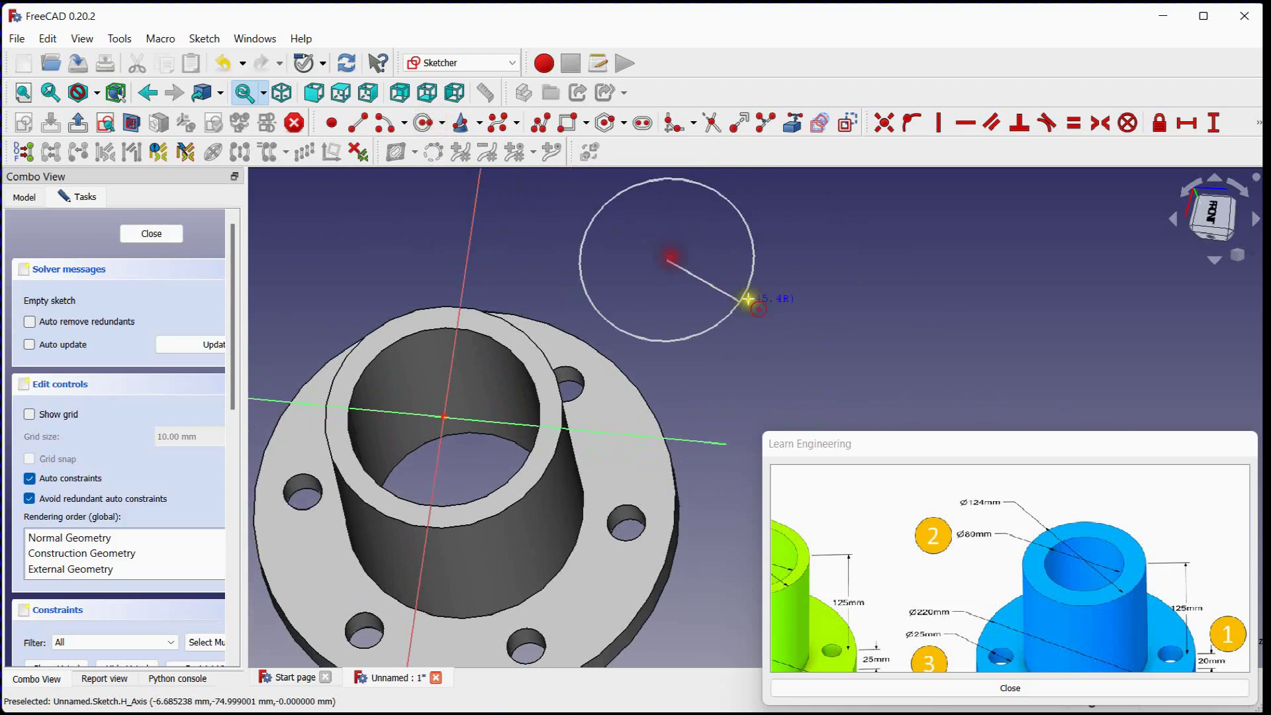
click(786, 307)
middle_drag(709, 310, 737, 346)
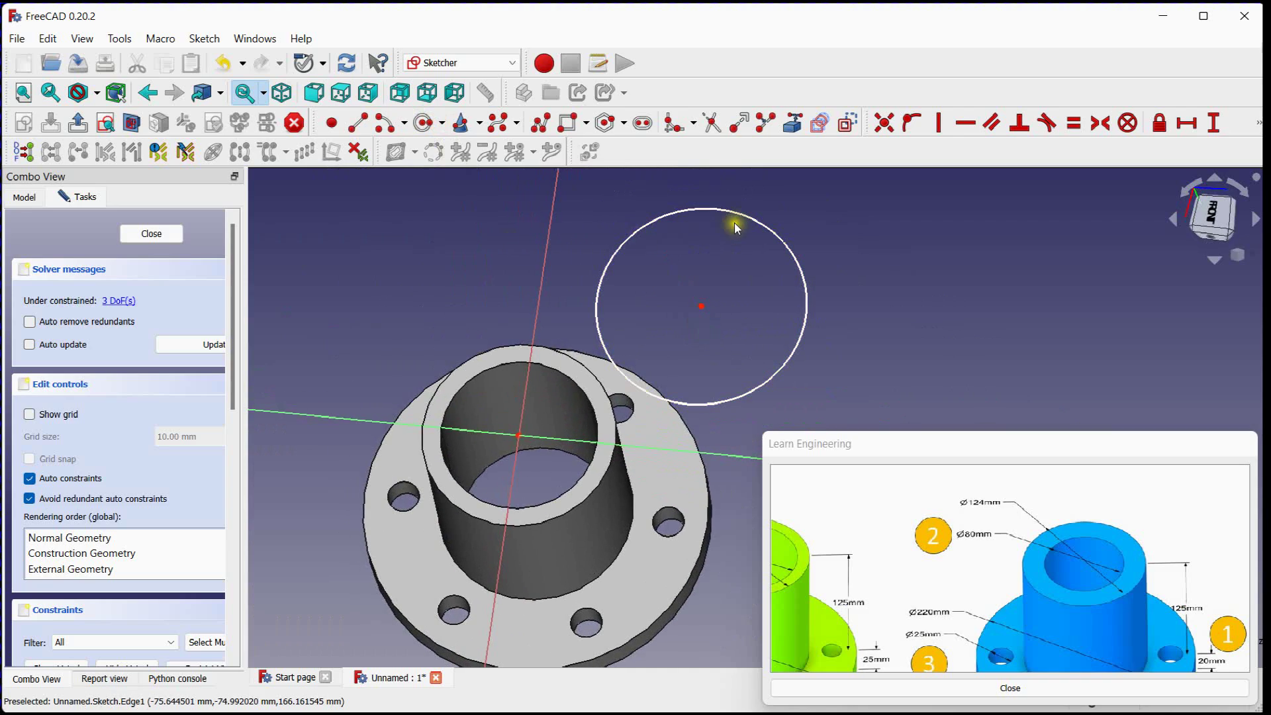
click(884, 123)
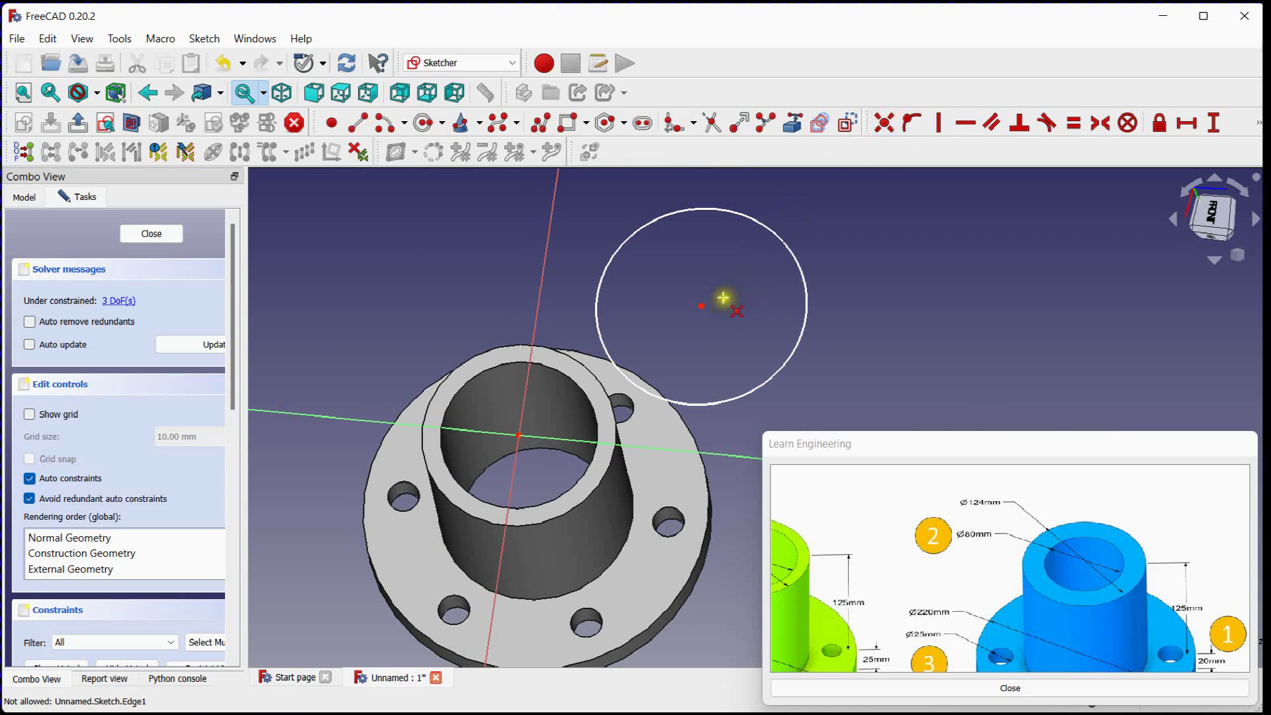
click(701, 306)
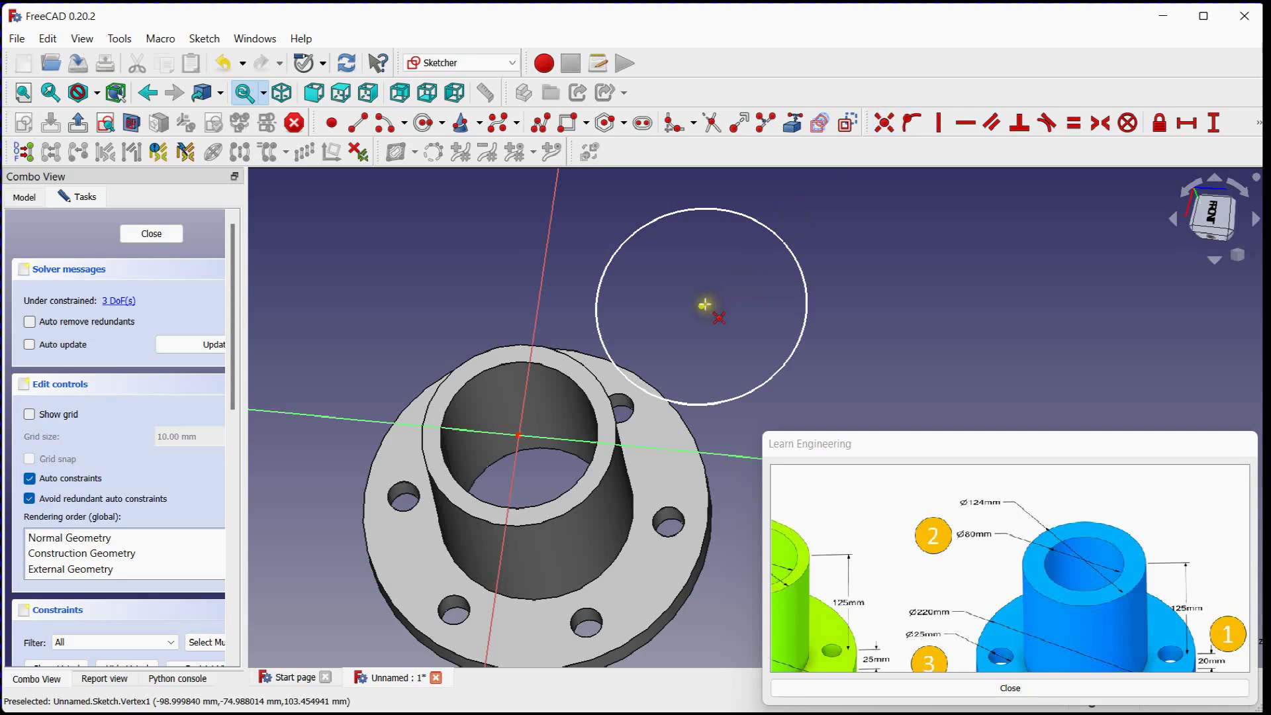
click(521, 435)
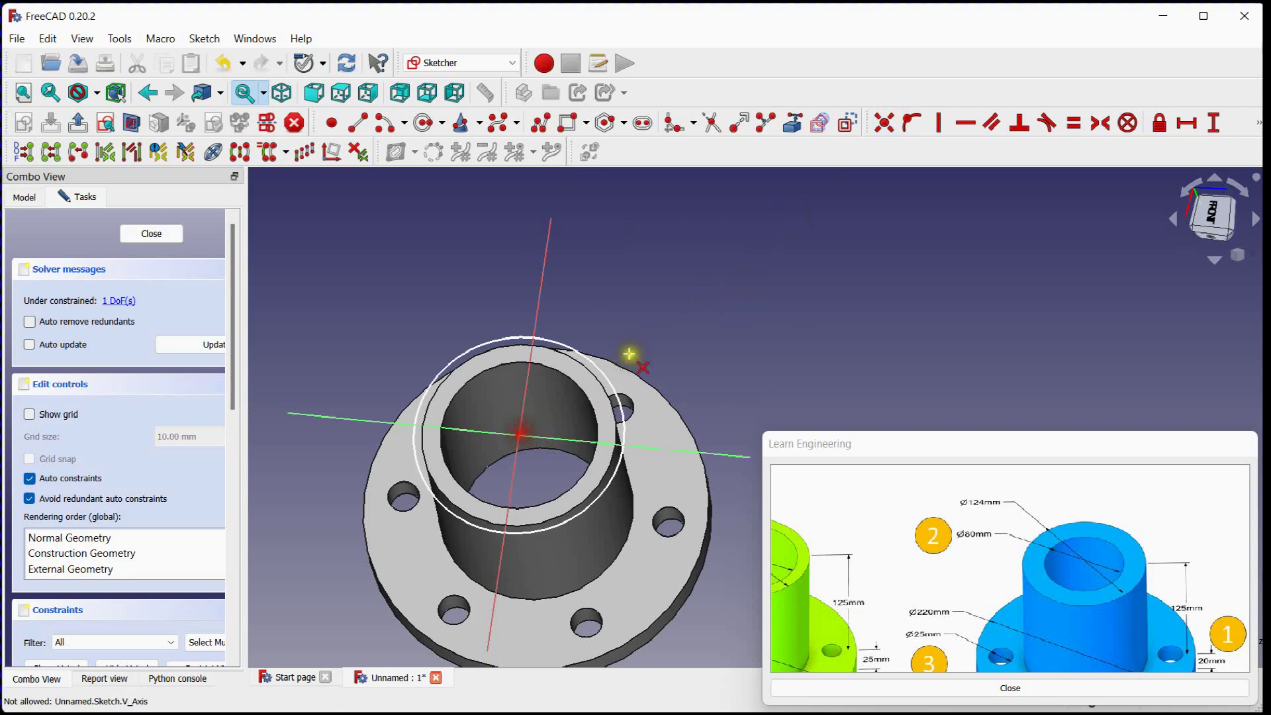
- Constrain the circle's diameter to 100 mm
scroll(698, 335, up, 3)
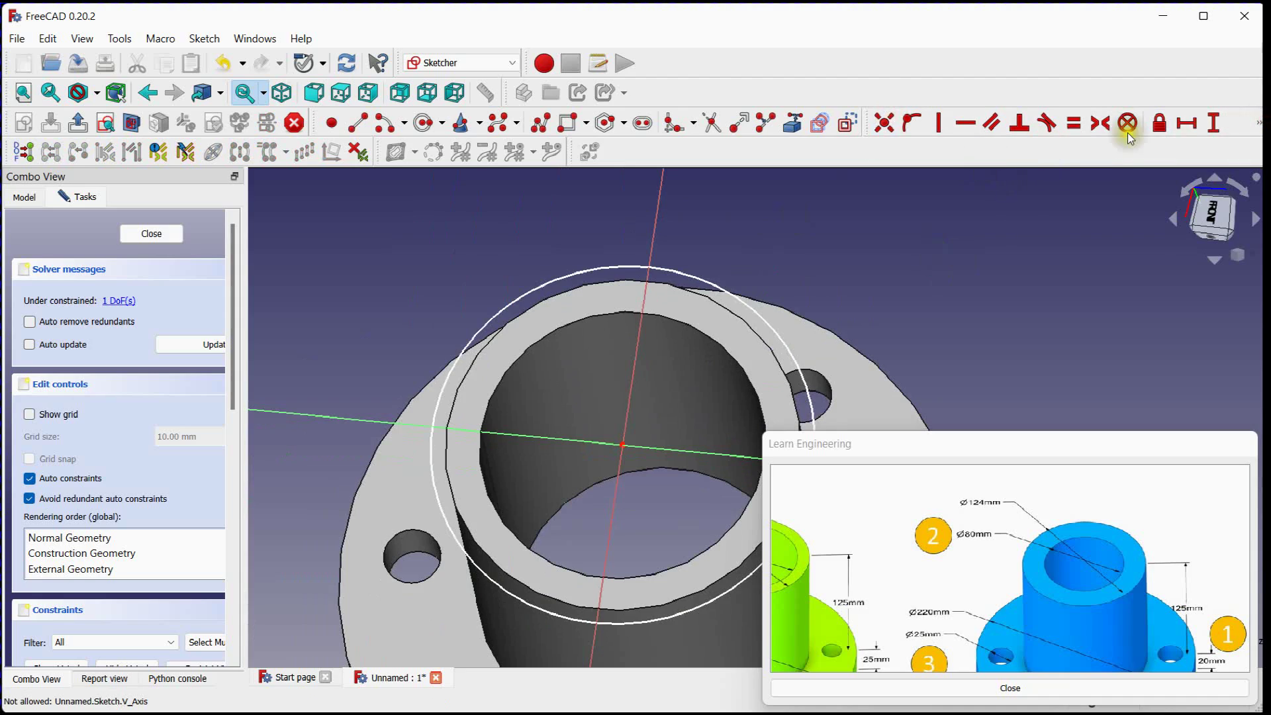
click(1258, 123)
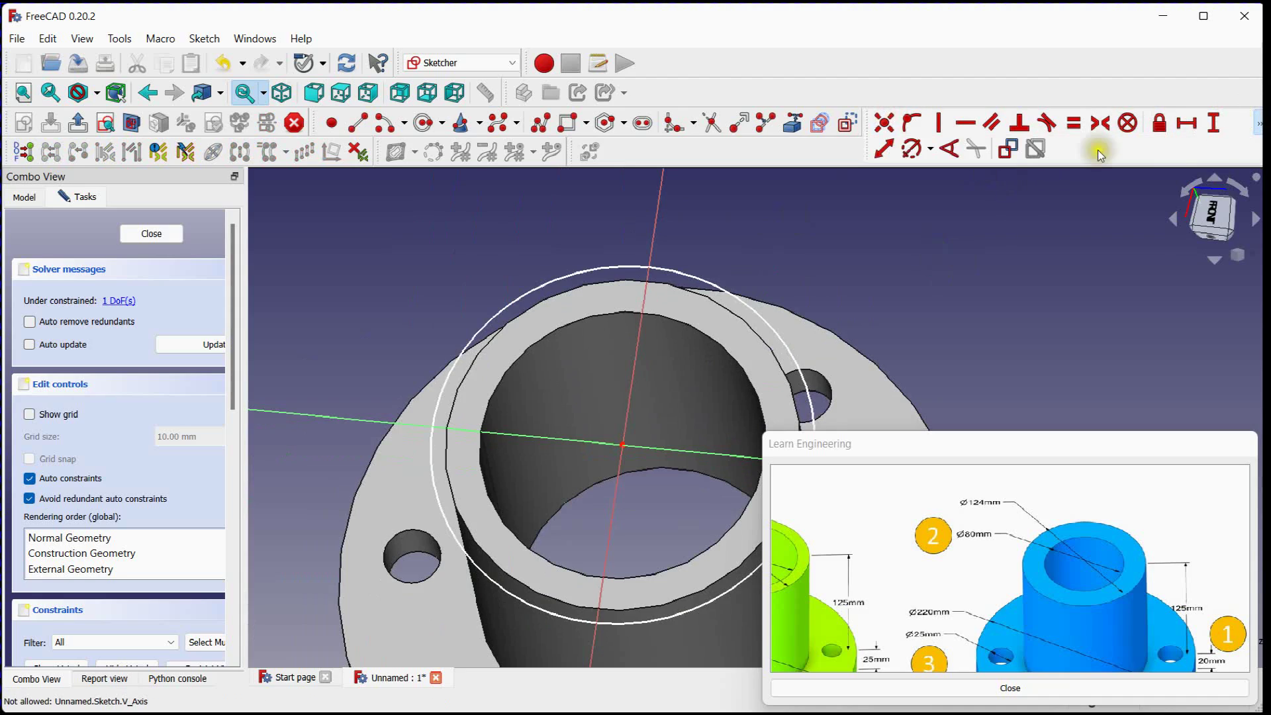
click(914, 150)
click(726, 284)
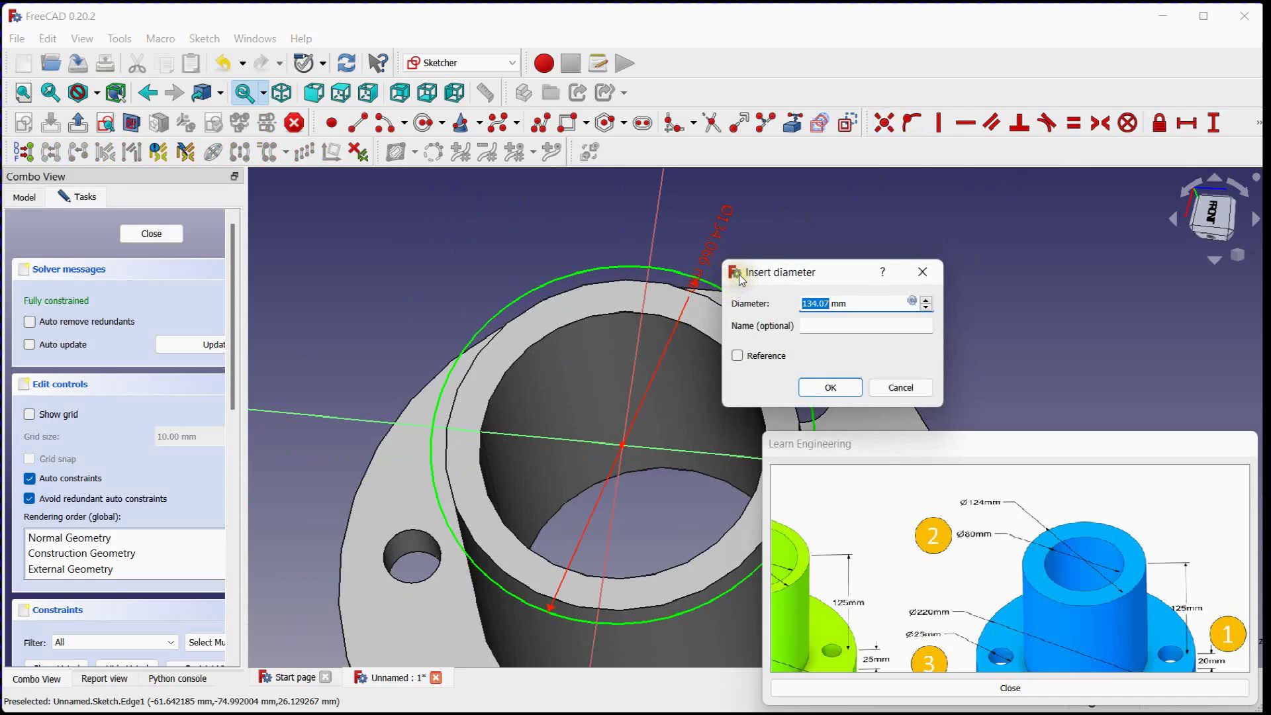
text(100)
key(Return)
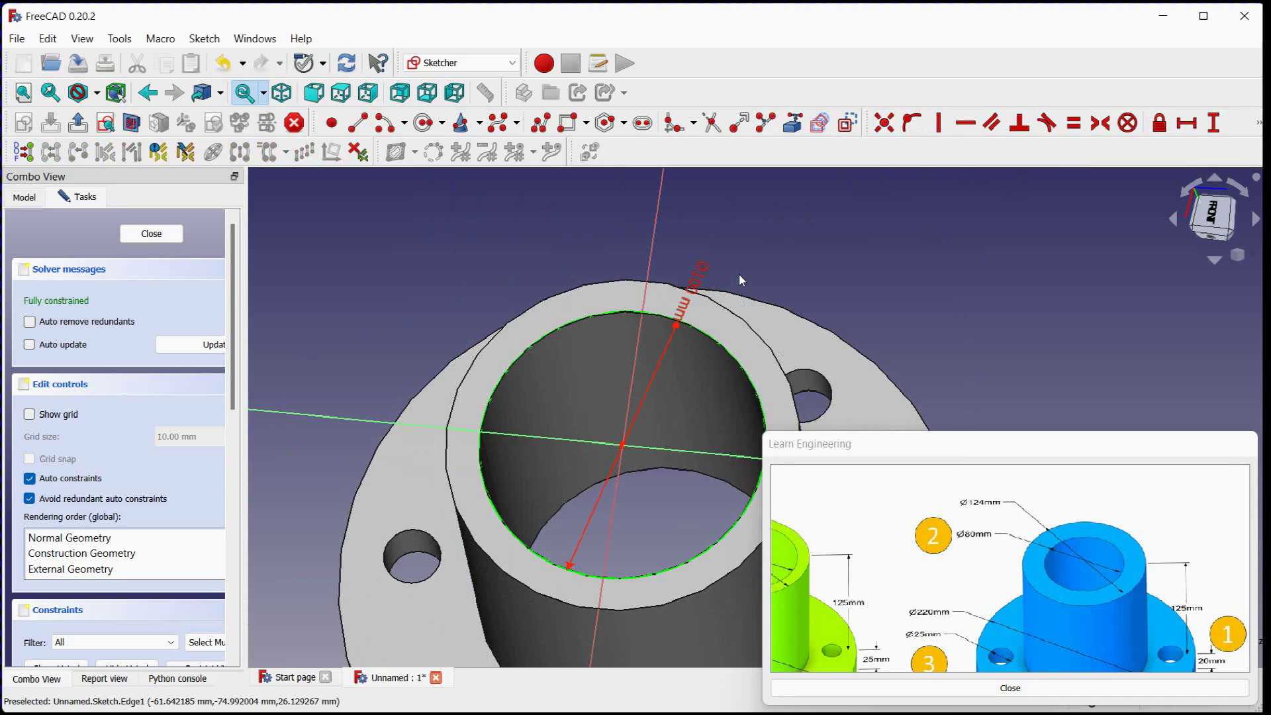
middle_drag(897, 264, 815, 235)
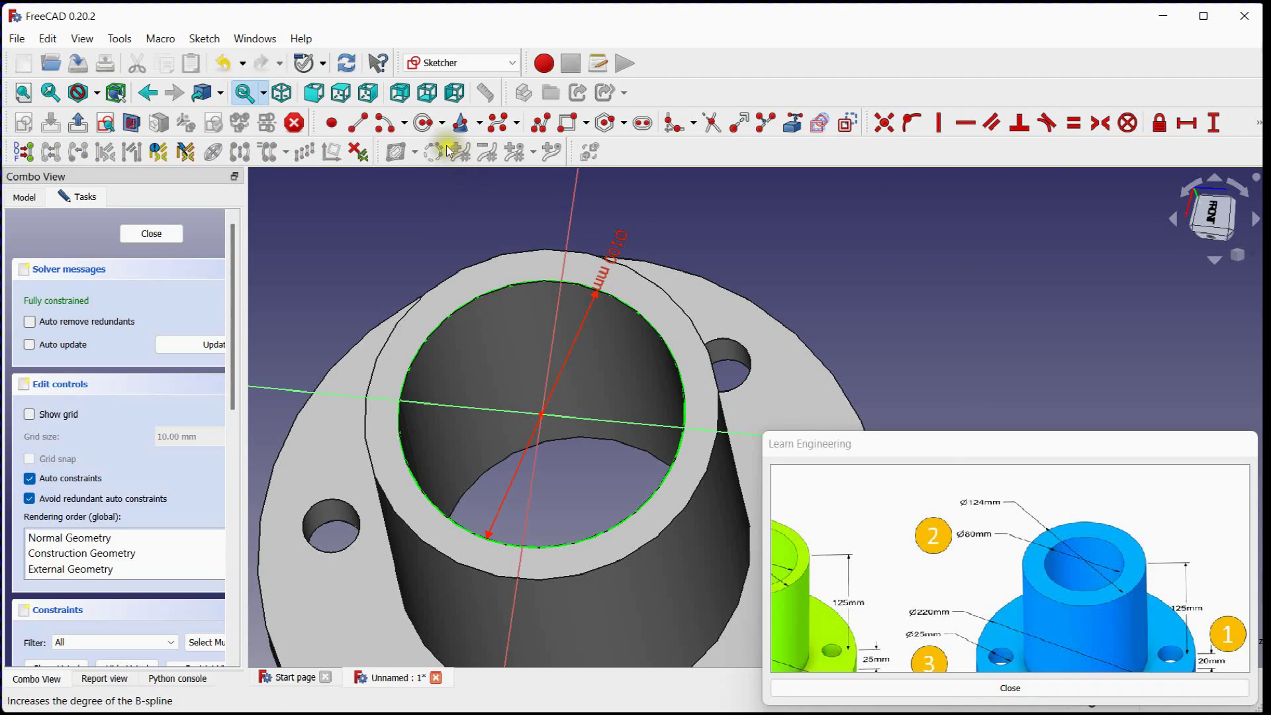
- Draw a second circle and make it concentric with the sketch origin
click(424, 123)
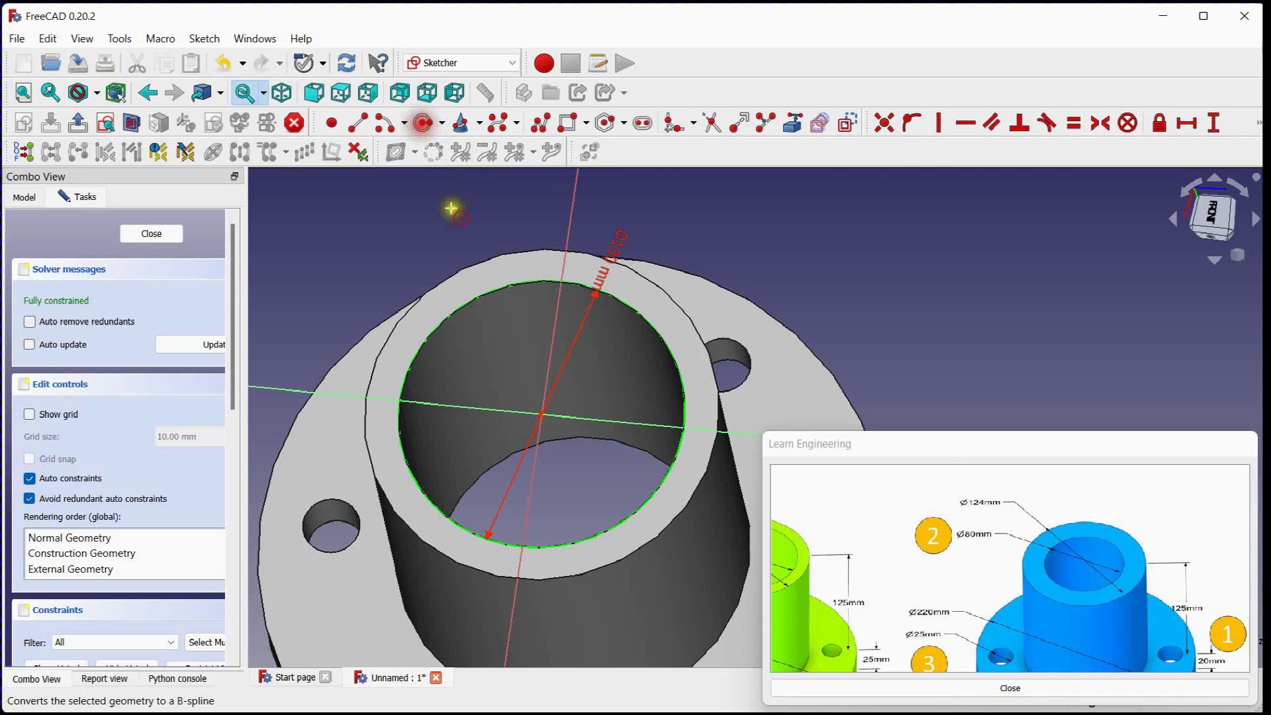
click(793, 261)
click(942, 284)
scroll(1007, 275, down, 4)
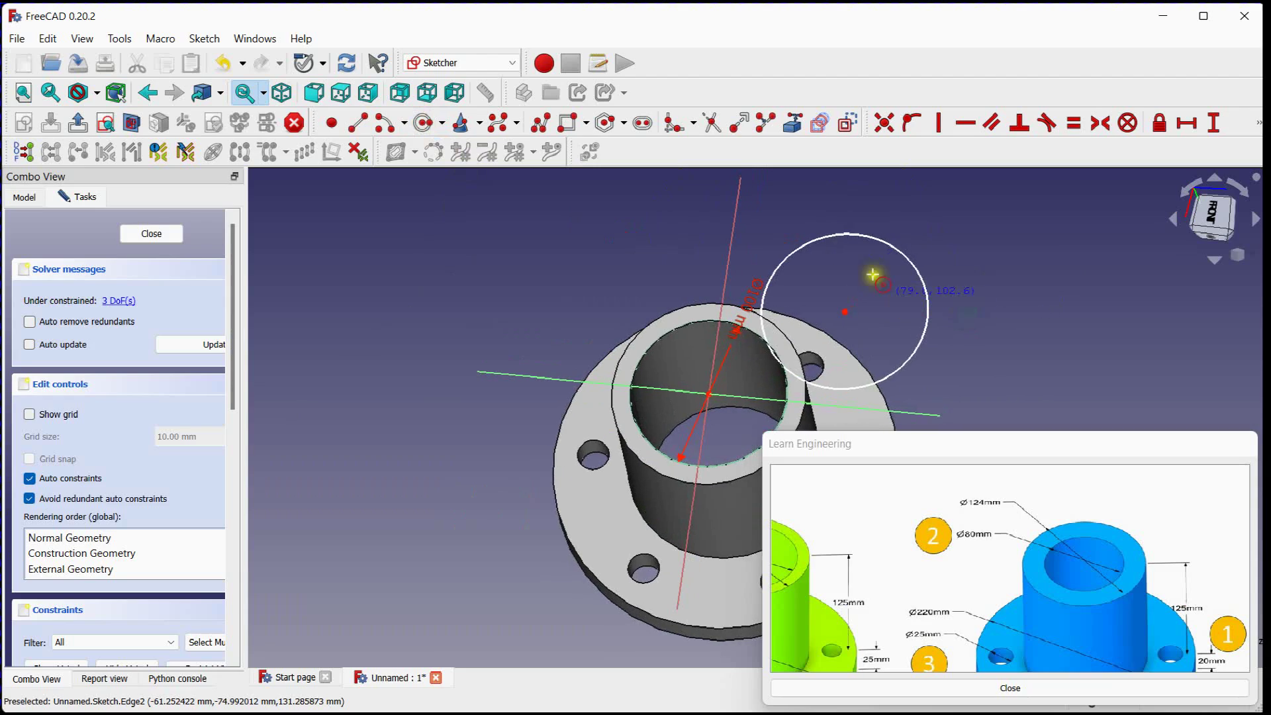
scroll(873, 274, up, 2)
middle_drag(872, 274, 770, 226)
click(884, 123)
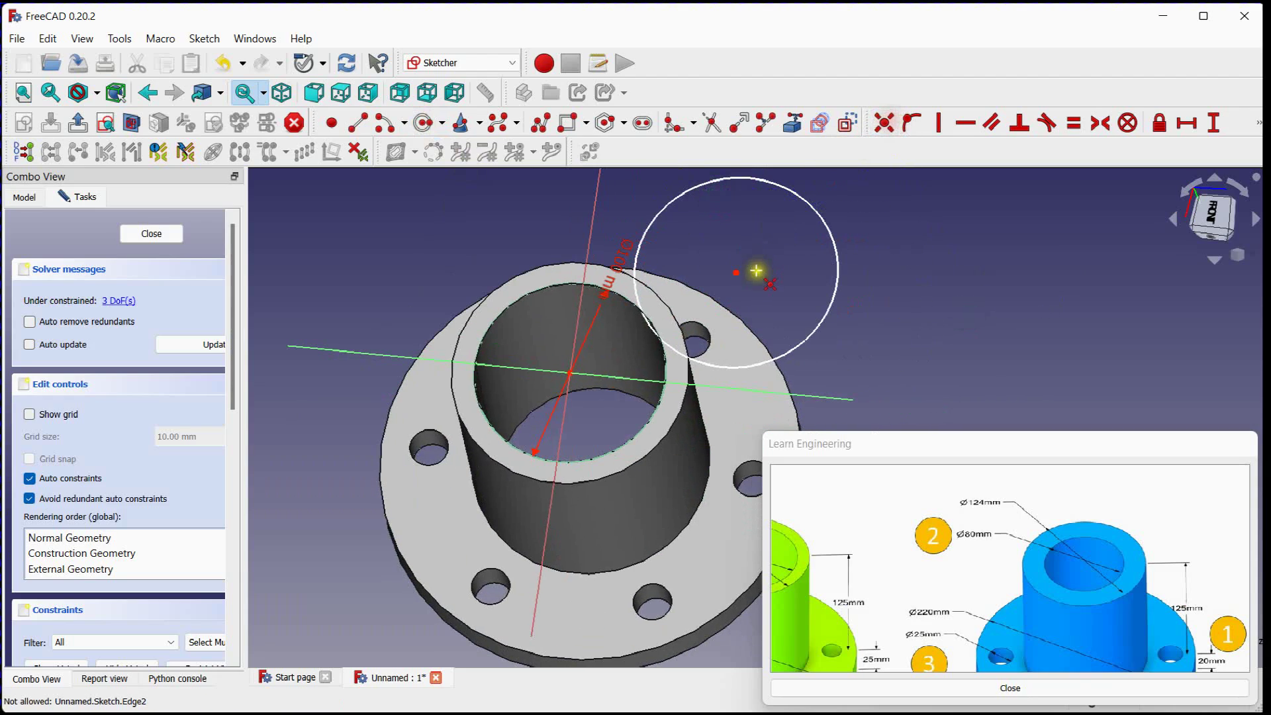
click(736, 272)
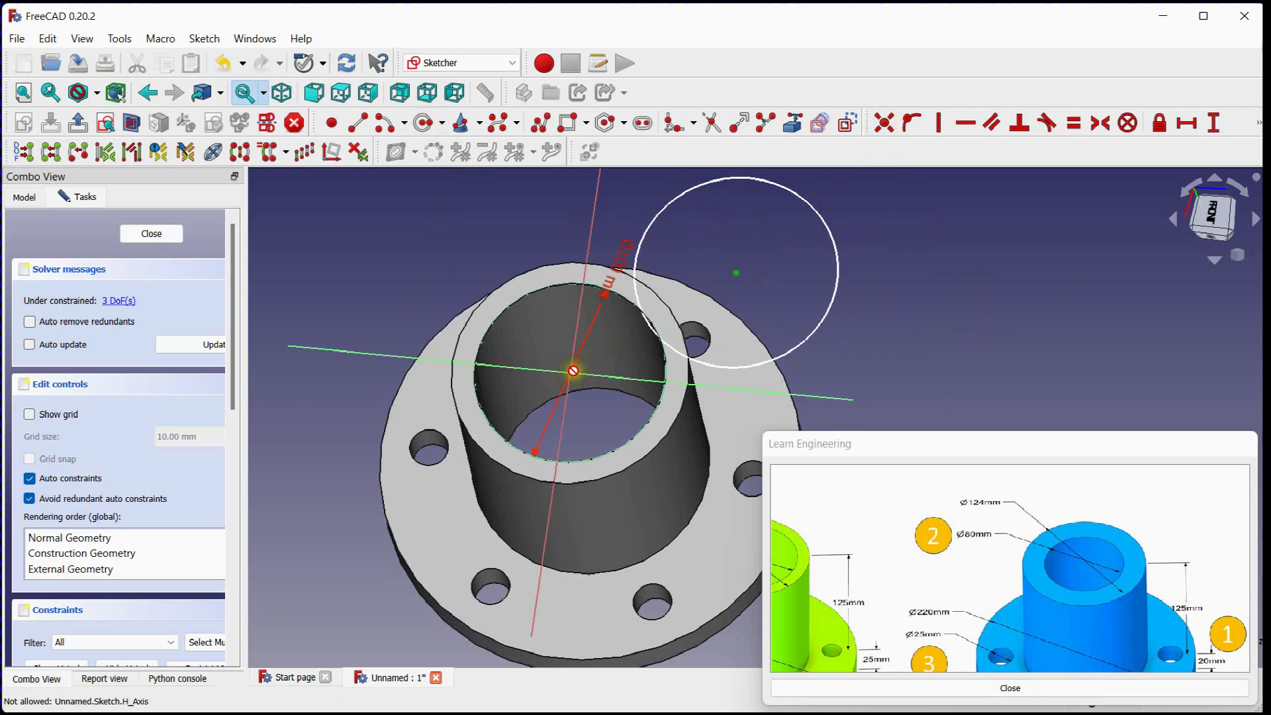
click(572, 366)
- Constrain the second circle's diameter to 80 mm
scroll(849, 279, up, 1)
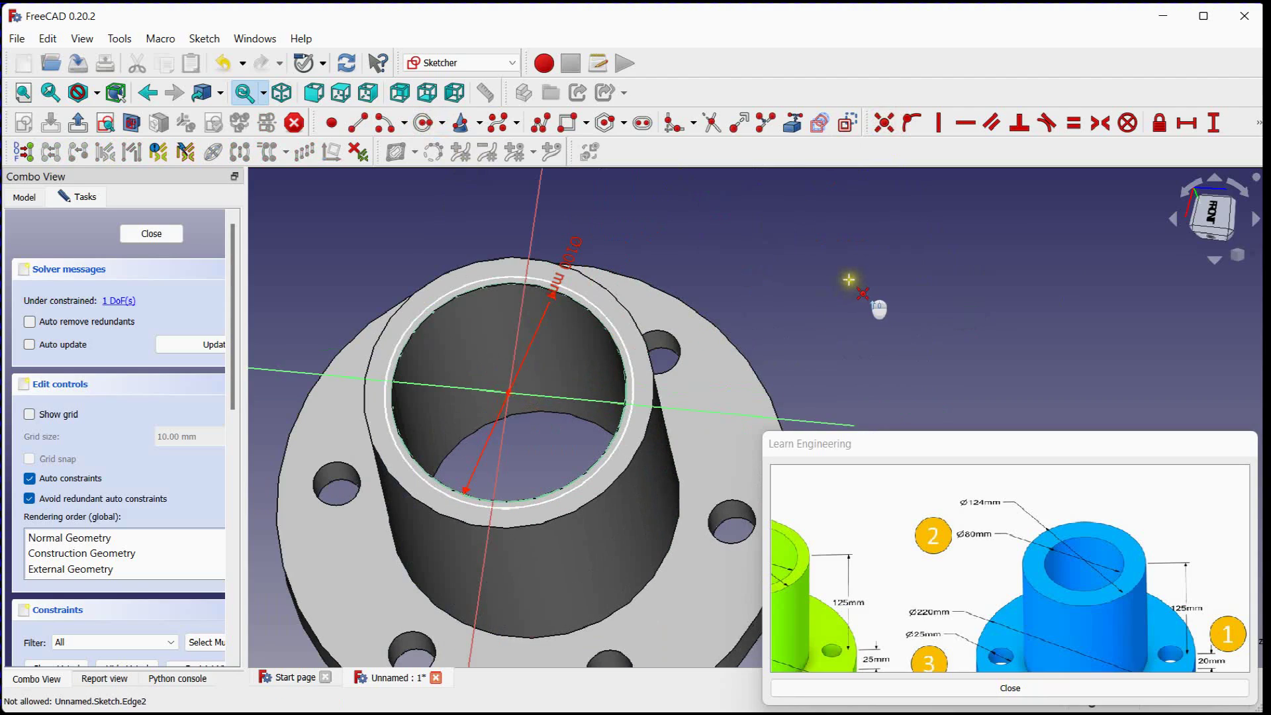
click(1258, 123)
click(917, 147)
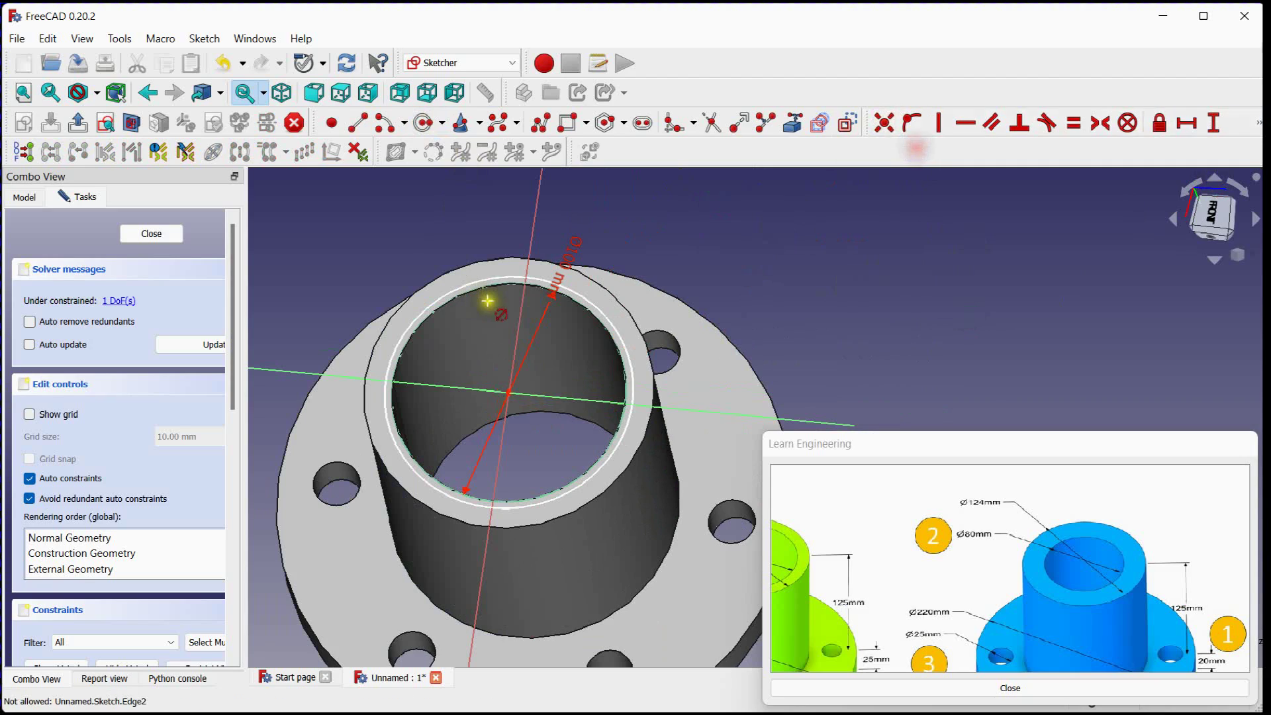
click(591, 292)
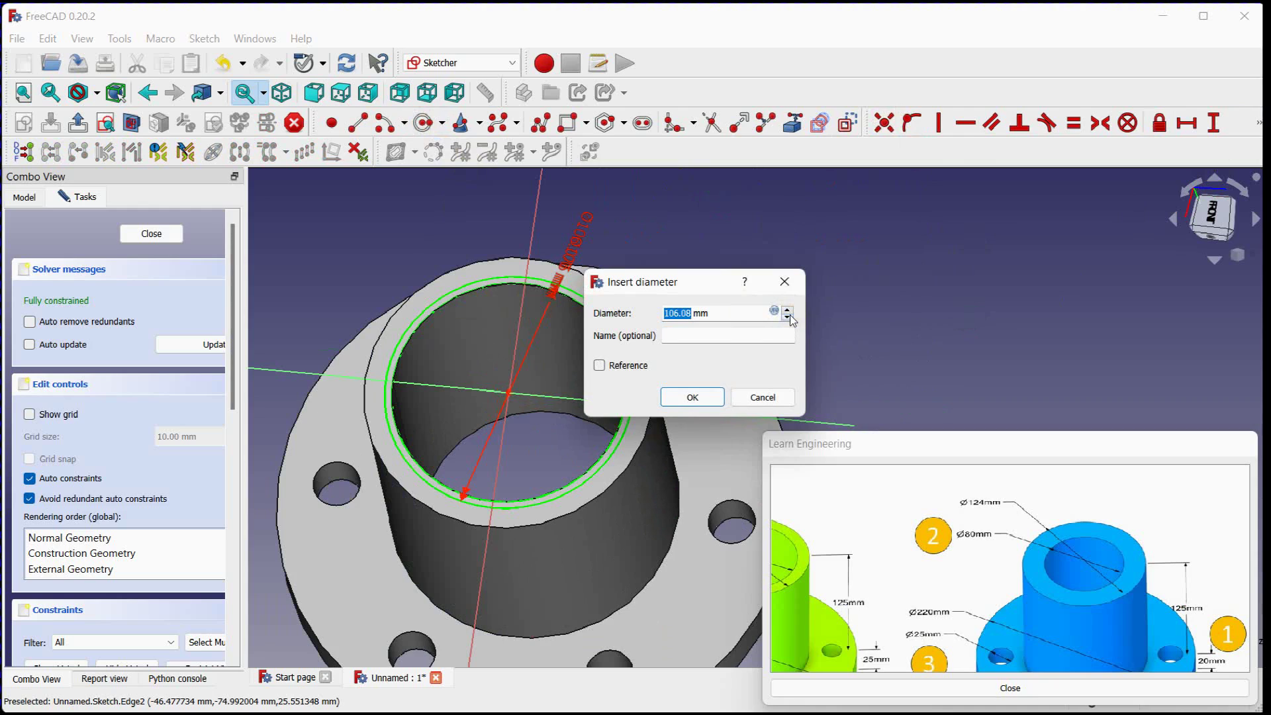
text(80)
key(Return)
mouse_move(837, 313)
mouse_down()
mouse_move(880, 313)
mouse_move(882, 296)
mouse_move(851, 295)
mouse_move(905, 267)
mouse_move(846, 267)
mouse_move(856, 262)
mouse_up()
- Close the hub sketch and move it into the Body
click(139, 233)
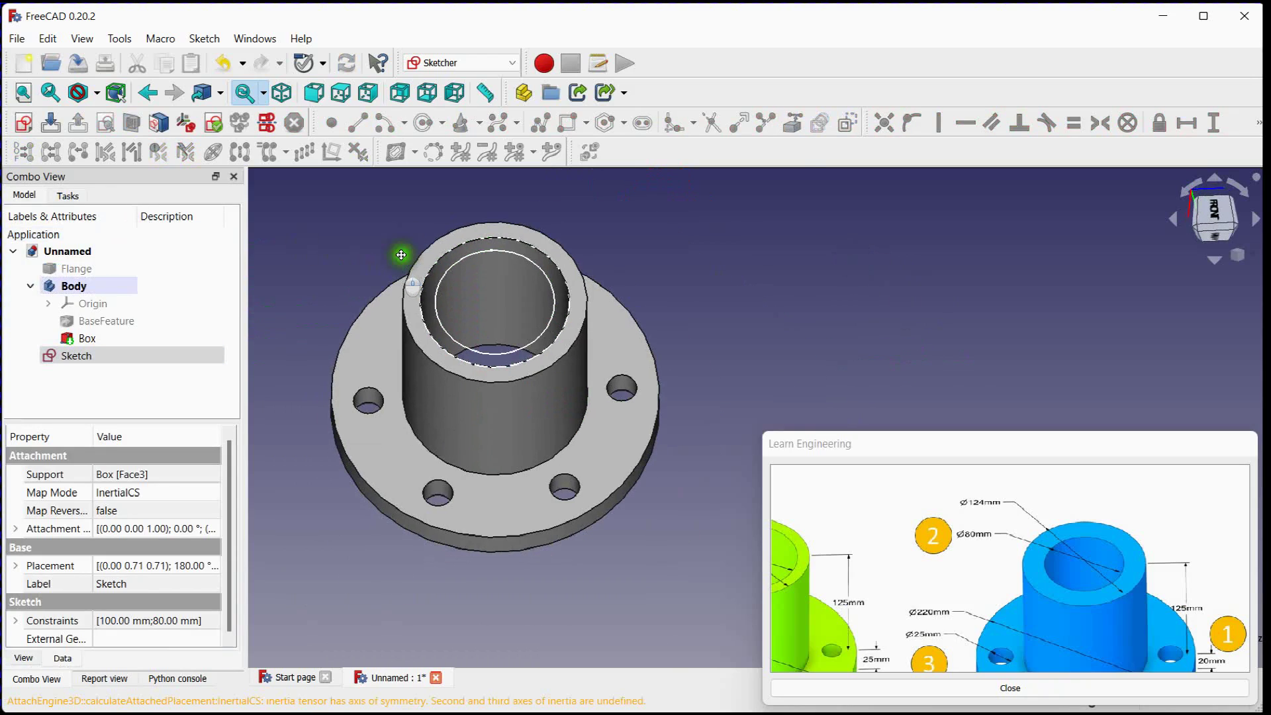
mouse_move(97, 362)
mouse_down()
mouse_move(72, 355)
mouse_move(76, 285)
mouse_up()
click(351, 244)
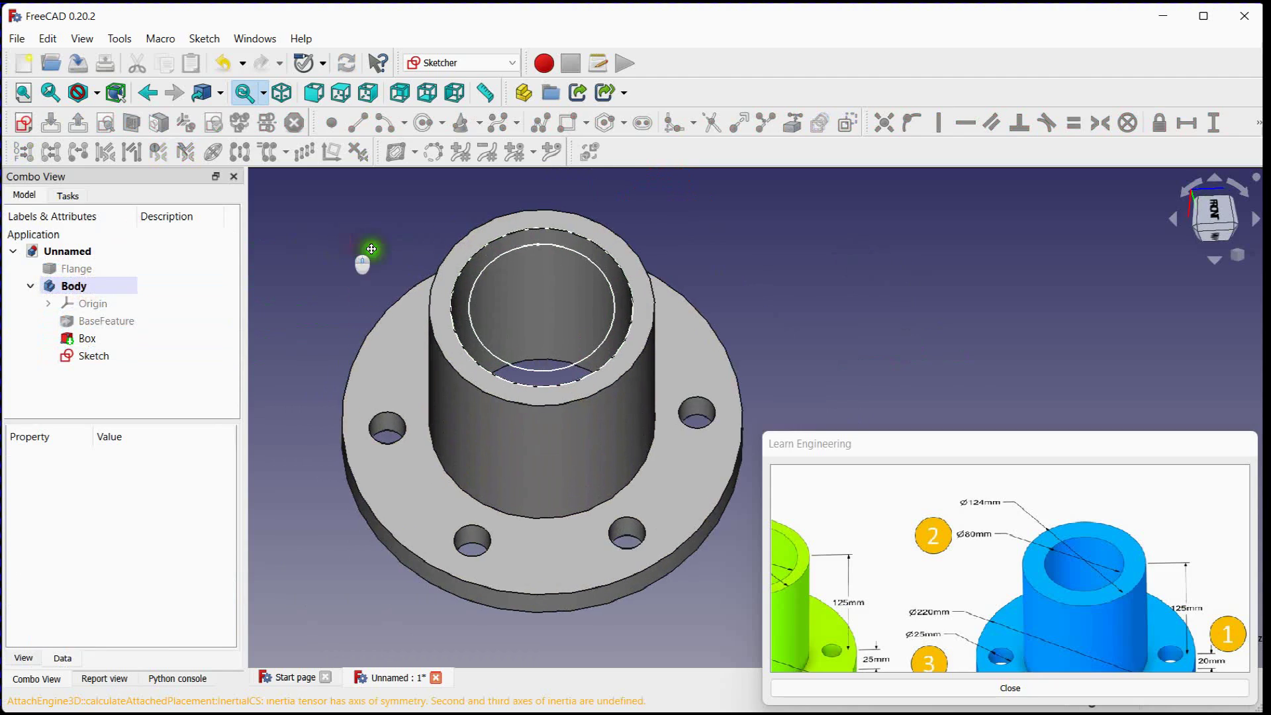
- Select the flange plate's top face and start a new sketch on it
scroll(425, 261, up, 2)
middle_drag(425, 261, 420, 440)
scroll(477, 431, up, 3)
click(489, 371)
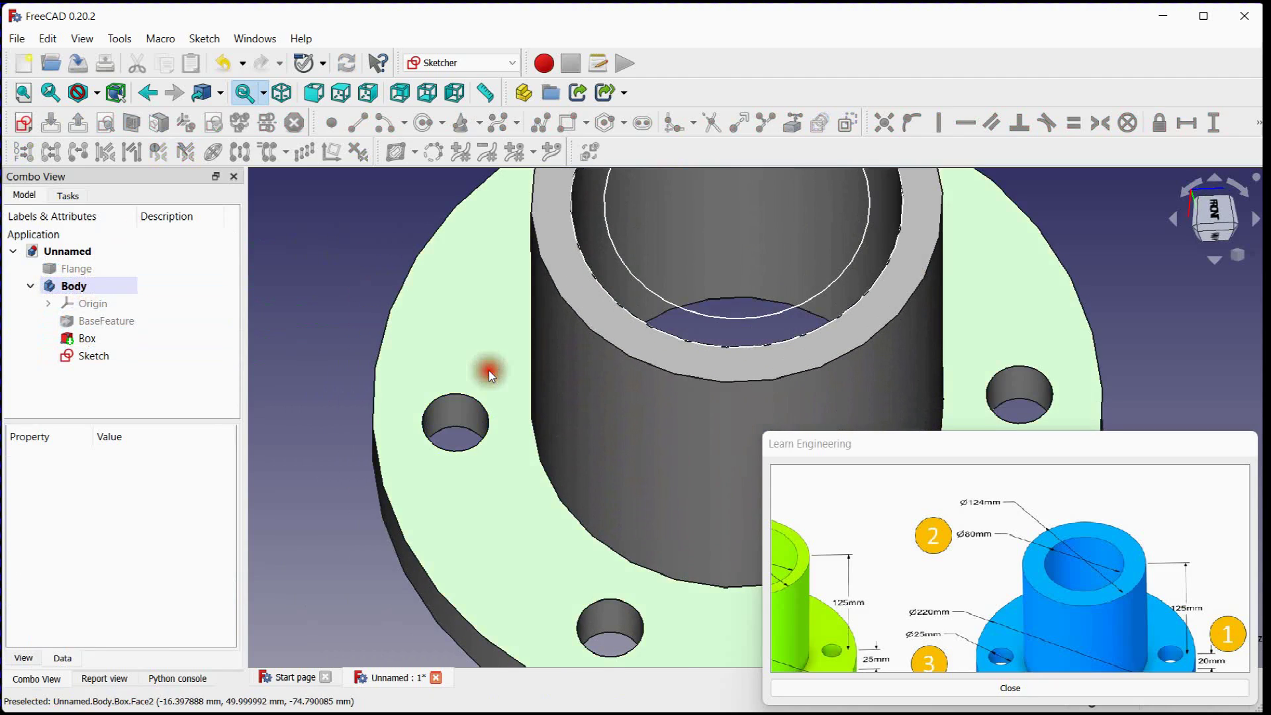
scroll(494, 391, down, 3)
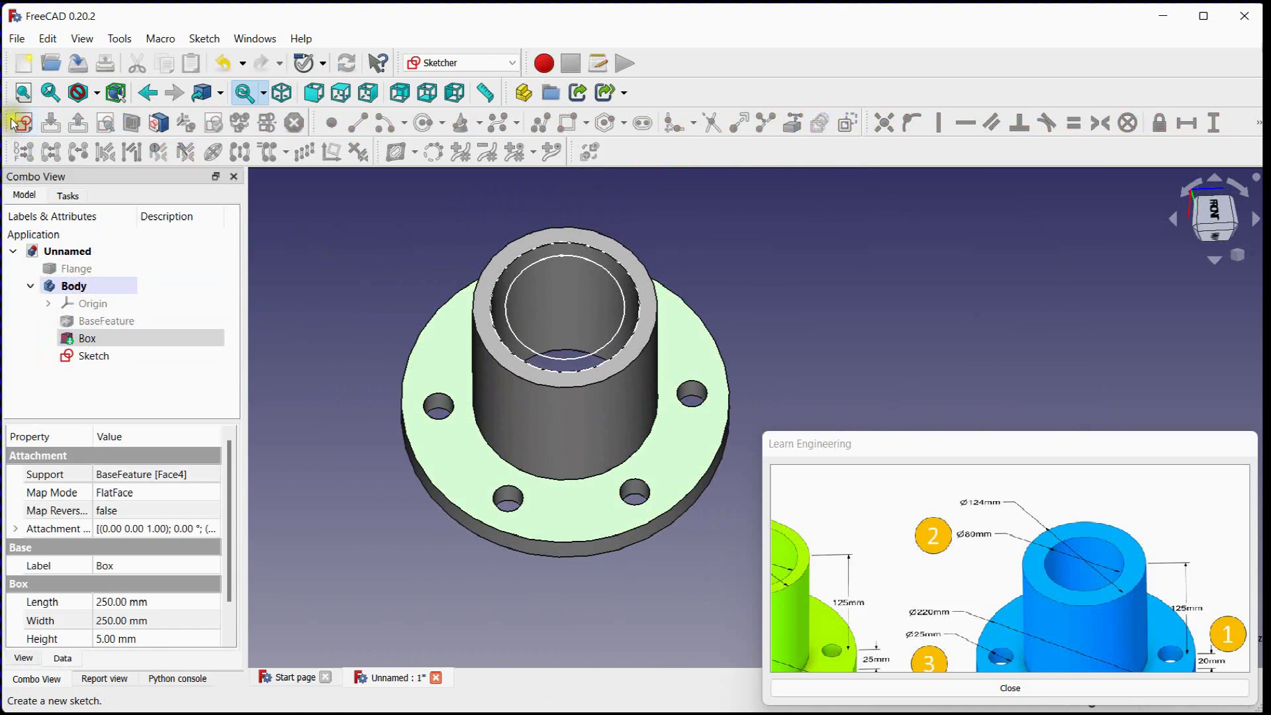
click(23, 122)
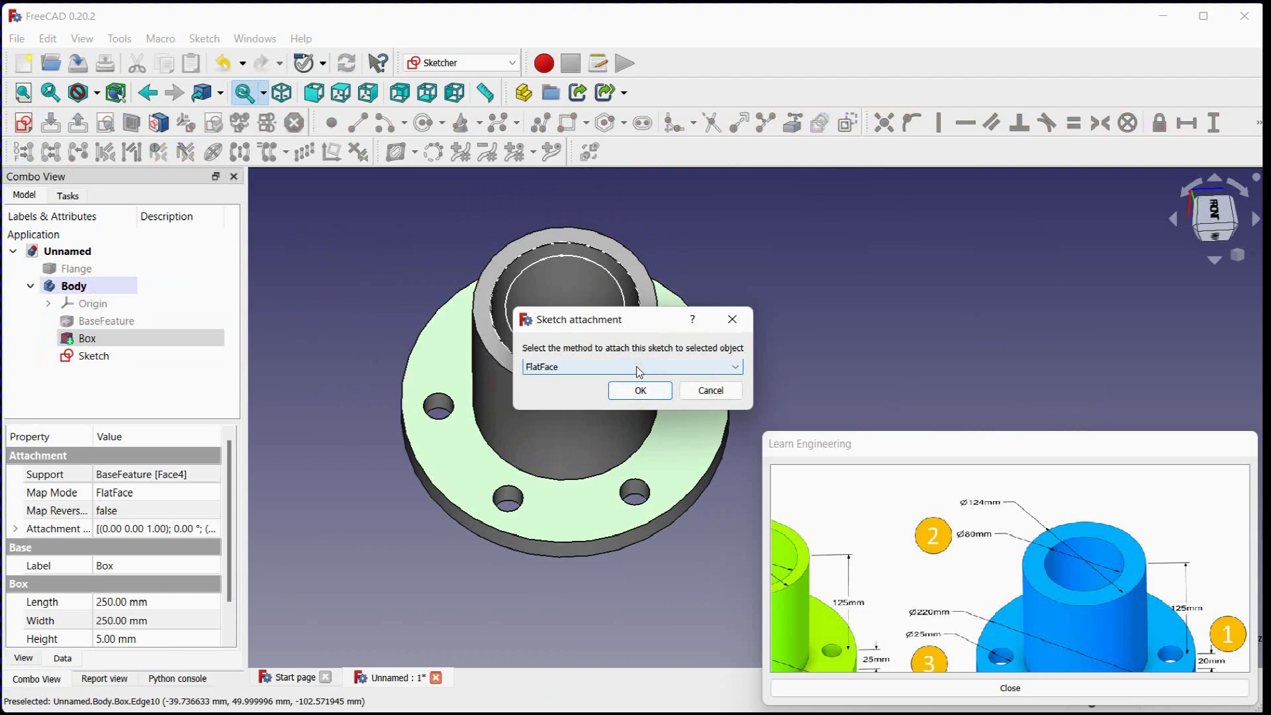
- Accept the FlatFace attachment and link one bolt hole's edge as external geometry
click(641, 389)
scroll(568, 360, up, 5)
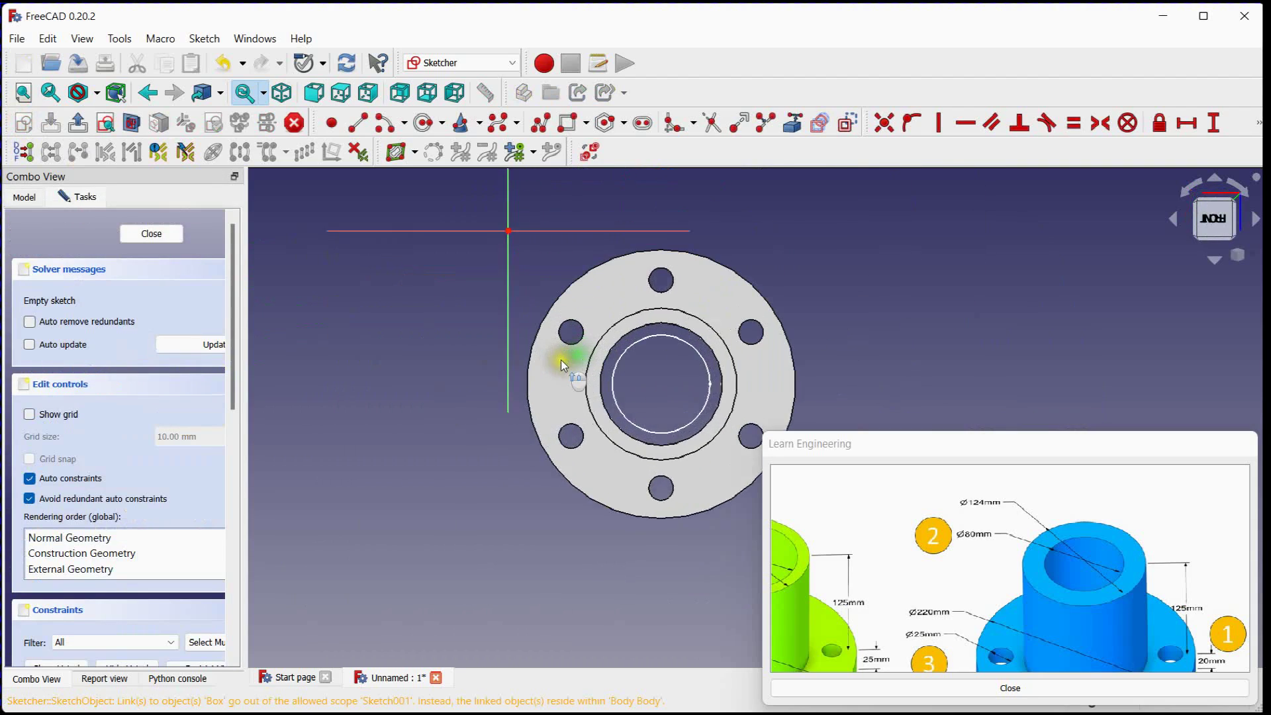
middle_drag(548, 324, 573, 338)
click(800, 128)
click(582, 335)
scroll(573, 336, up, 3)
middle_drag(539, 290, 448, 260)
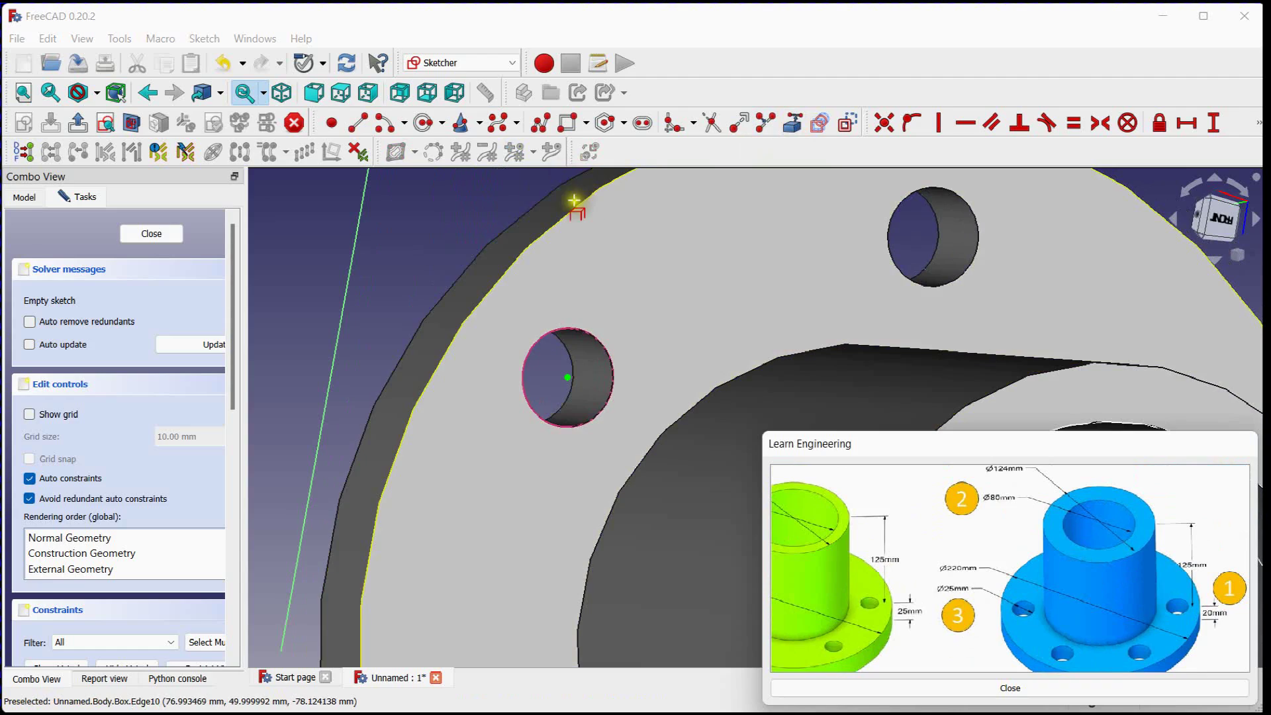
- Draw a circle centred on the bolt hole in the flange-face sketch
click(432, 127)
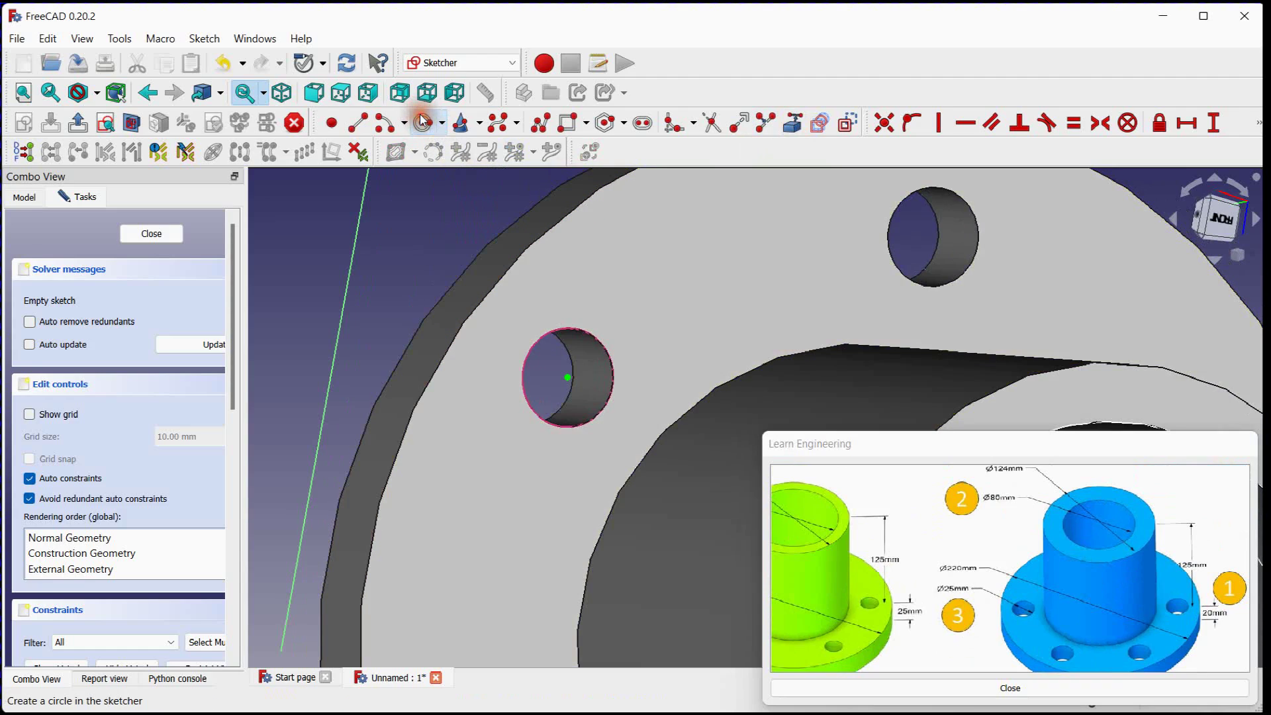
click(568, 377)
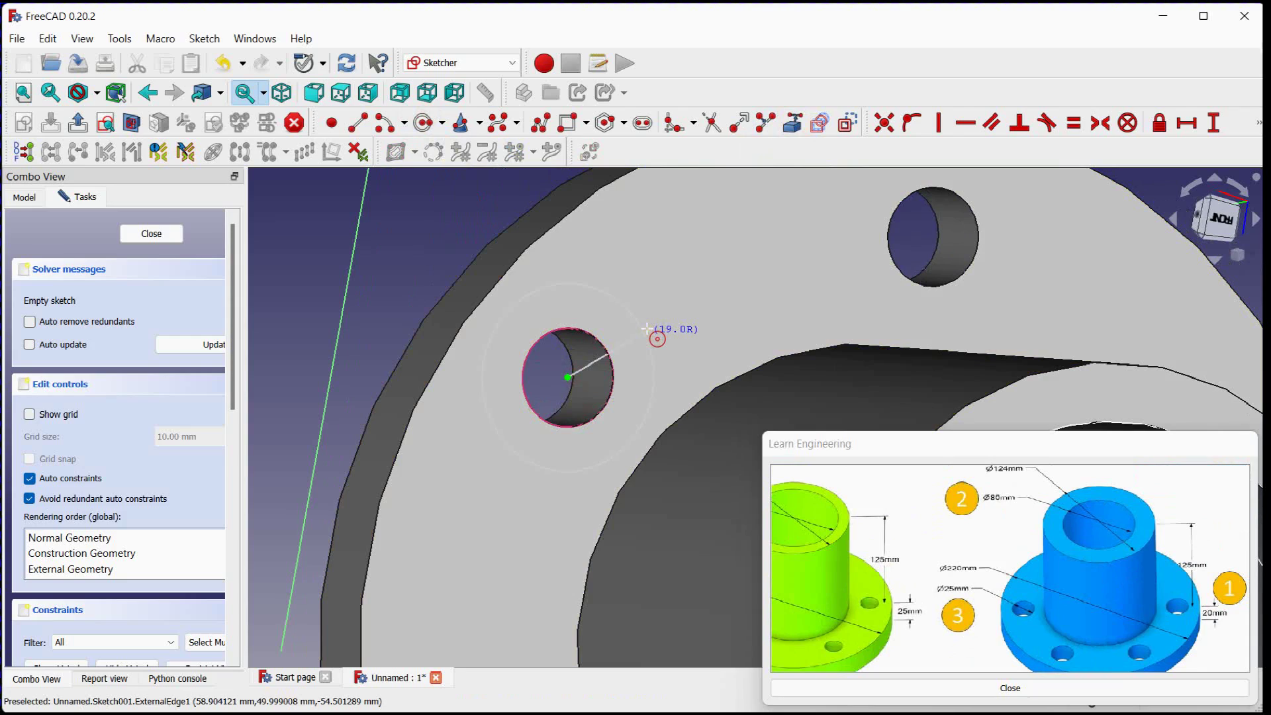
click(647, 328)
scroll(689, 284, down, 2)
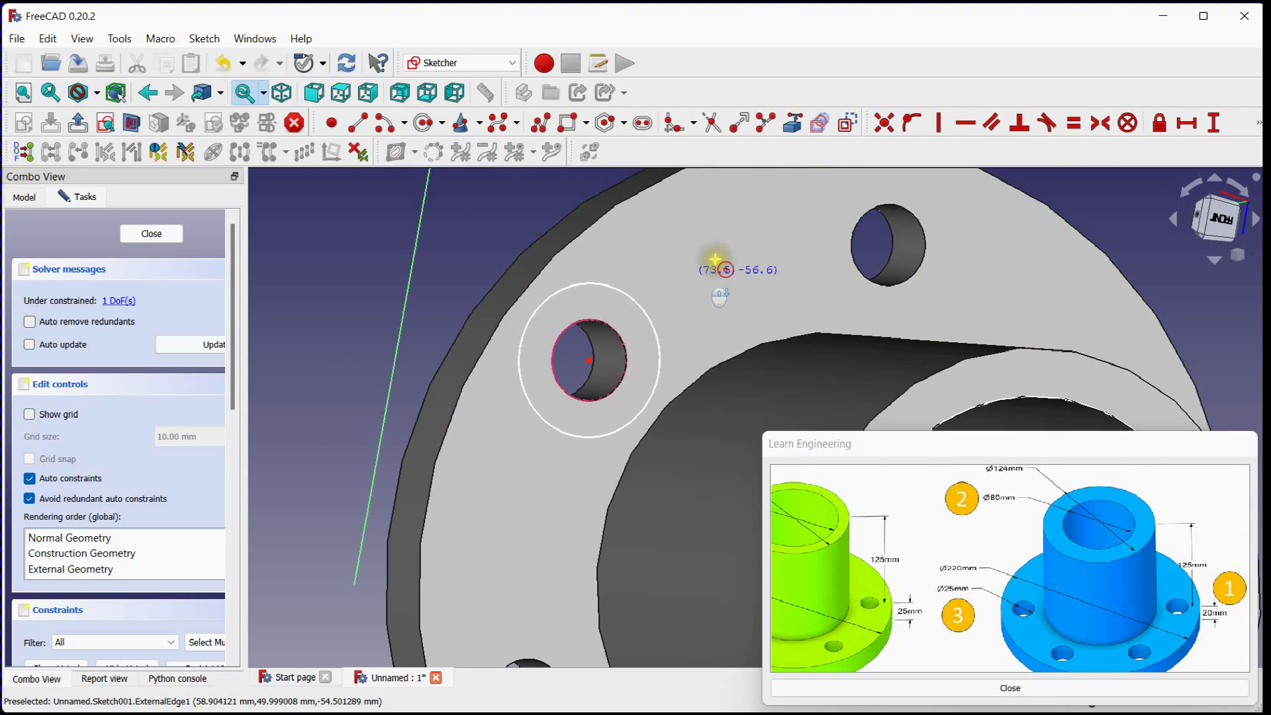
- Constrain the circle's diameter to 25 mm, fully constraining the sketch
click(1258, 122)
click(916, 146)
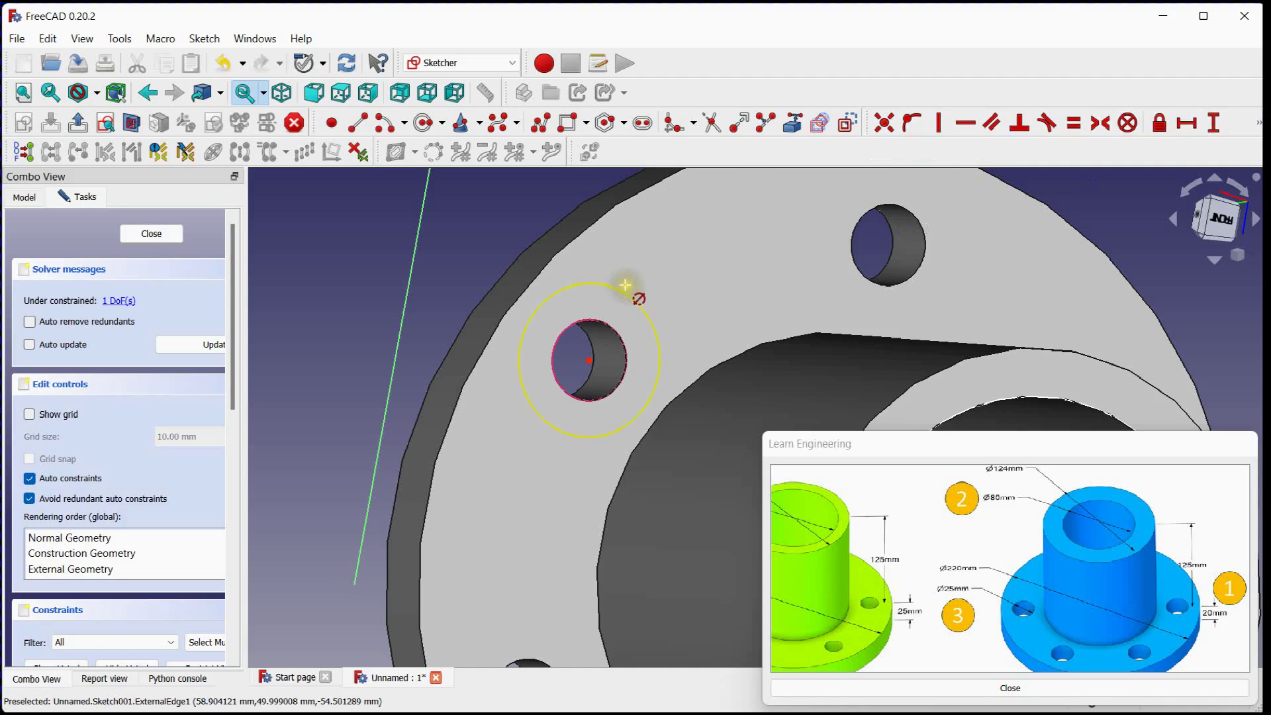
click(625, 284)
key(Return)
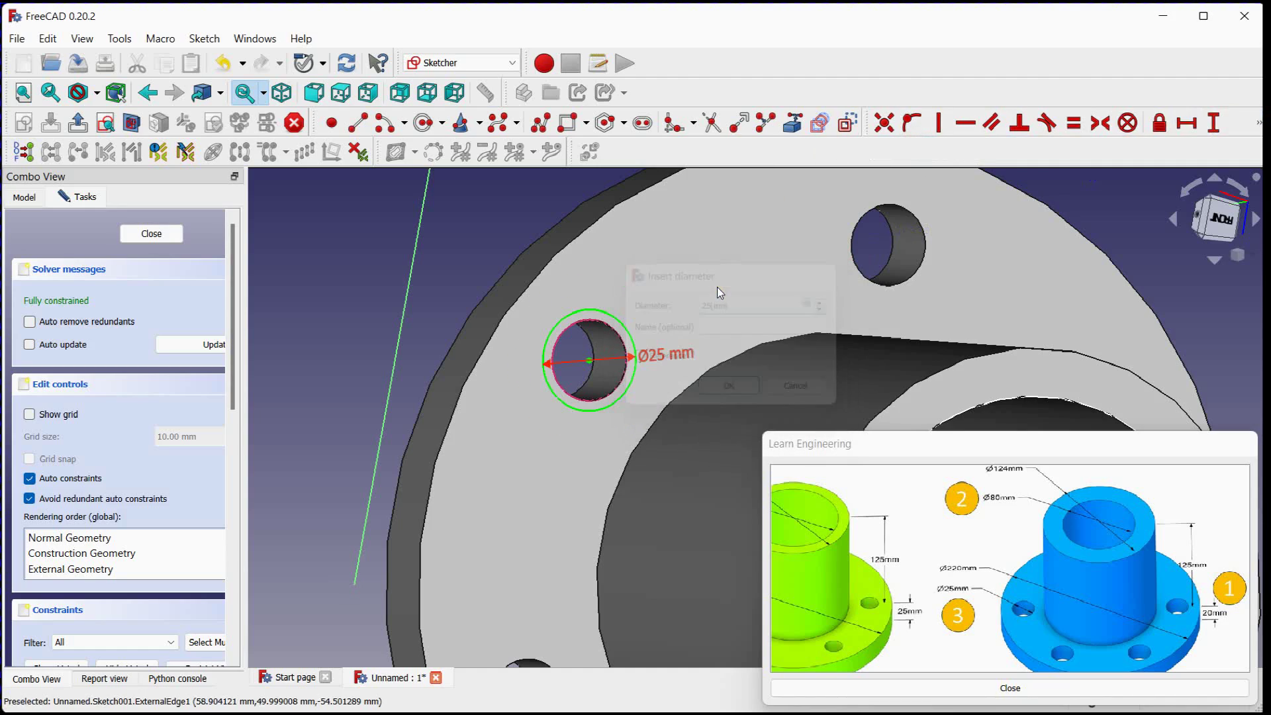
middle_drag(724, 292, 628, 284)
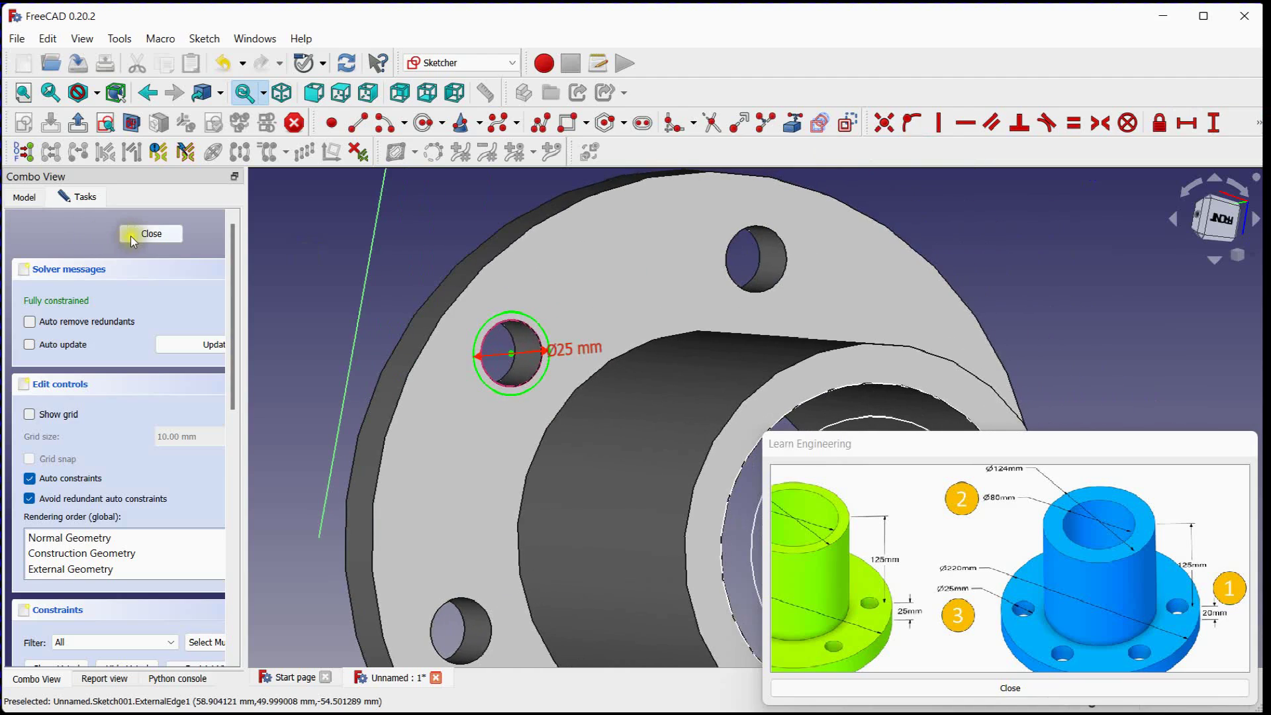
- Close the bolt-hole sketch and select the 80 mm hub sketch in the Model tree
click(151, 234)
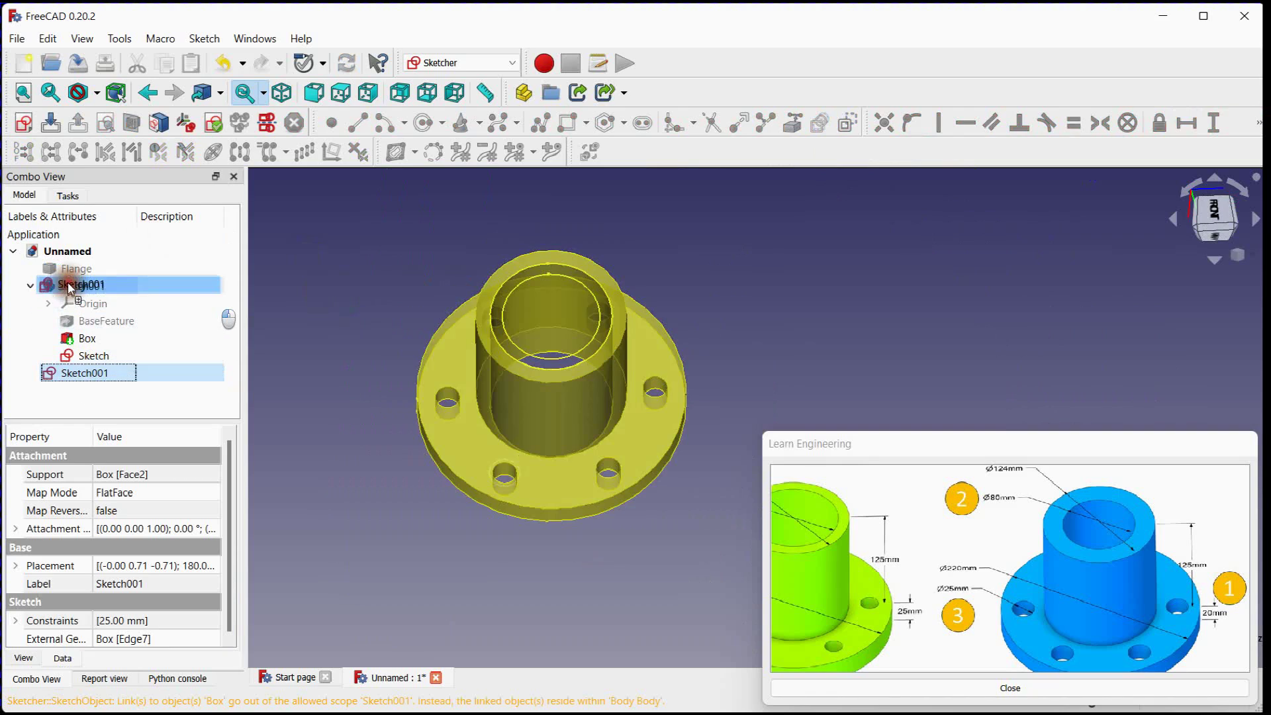
click(340, 363)
scroll(340, 363, up, 1)
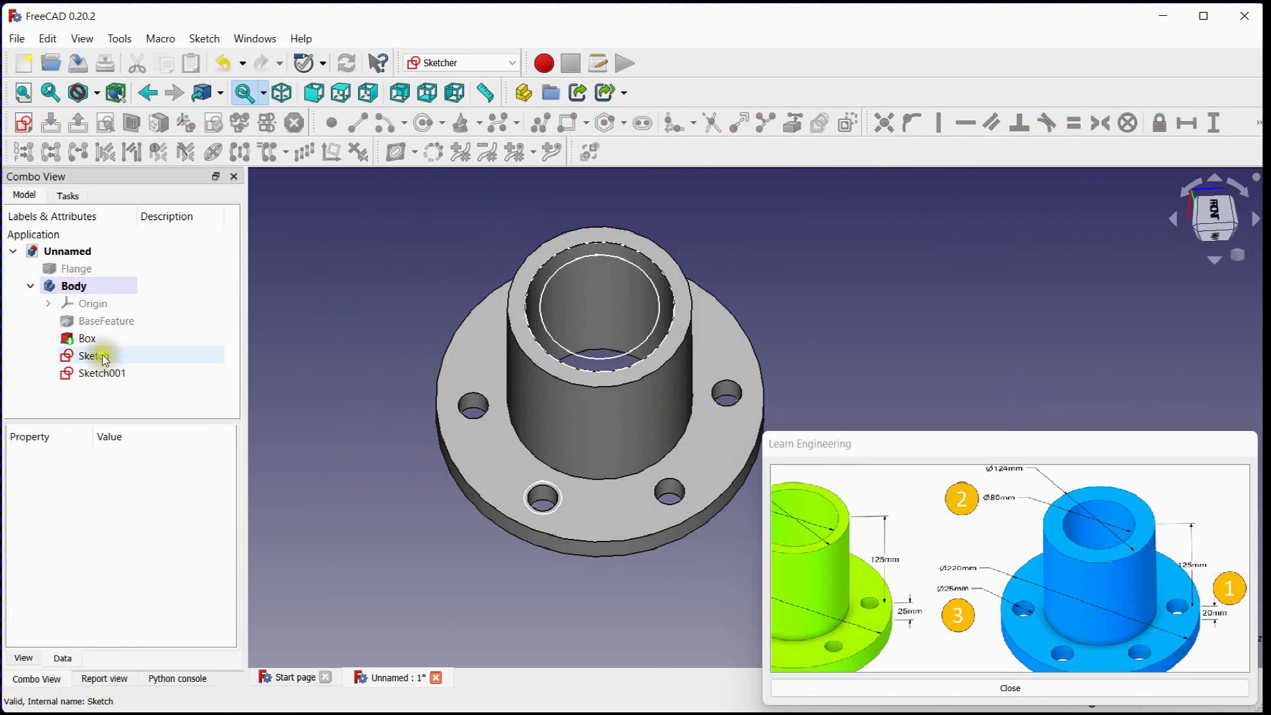
click(155, 356)
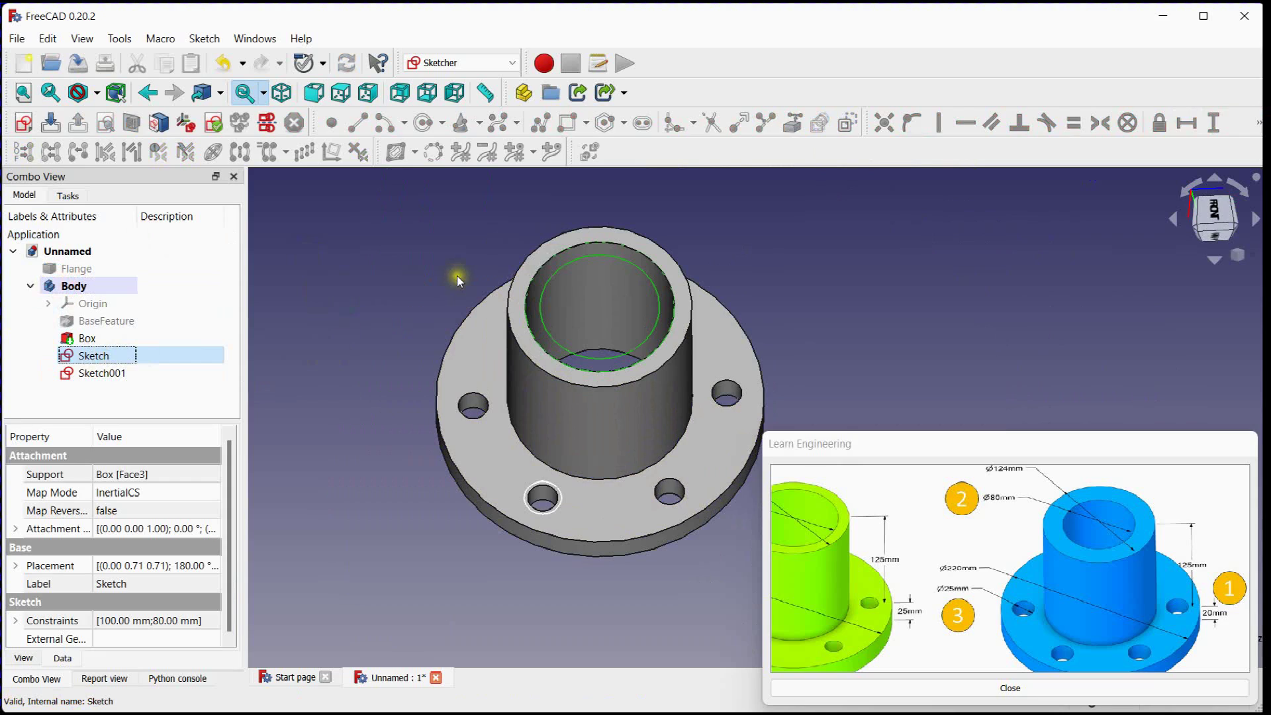
- In Part Design, pad the 80 mm hub sketch to a length of 145 mm
click(470, 63)
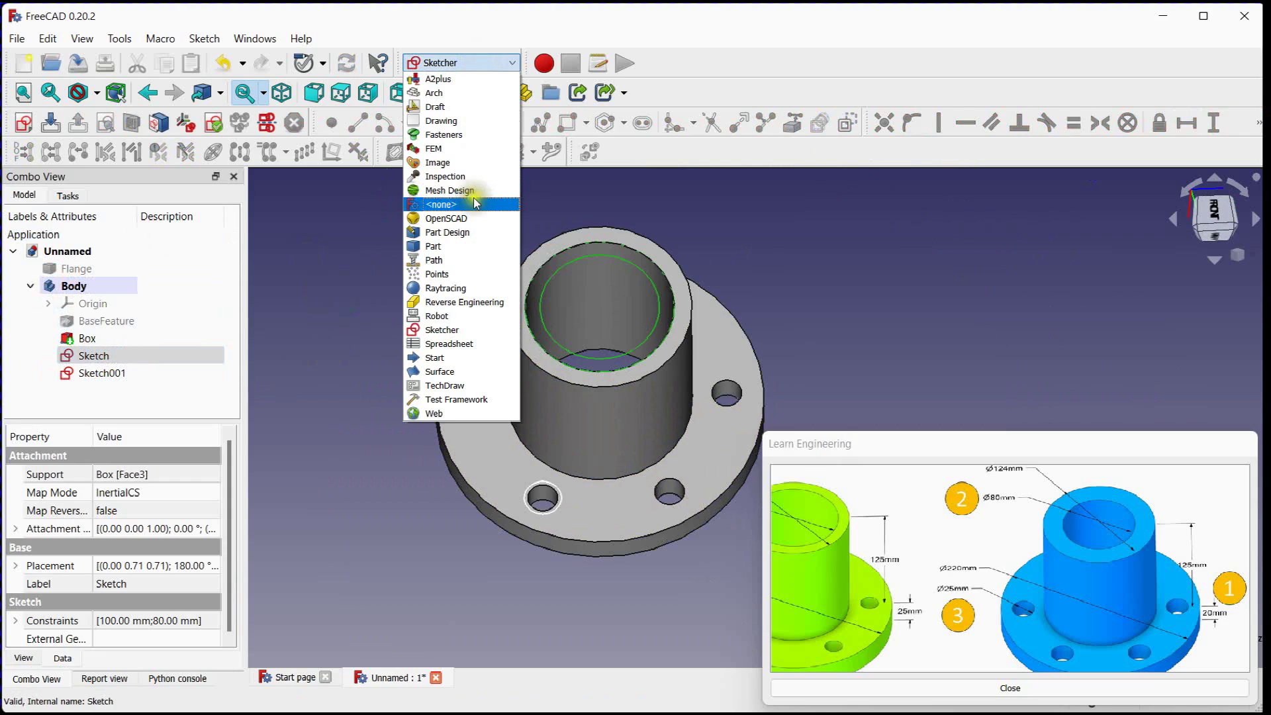
click(476, 230)
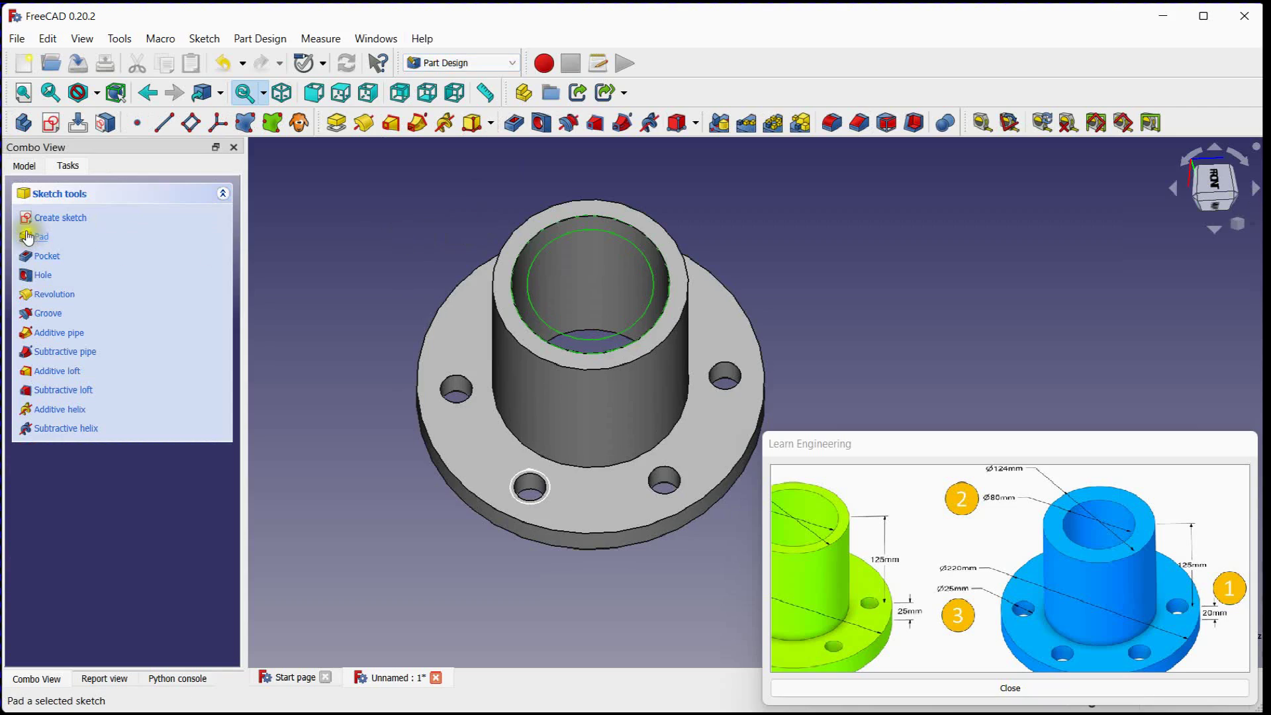
click(130, 246)
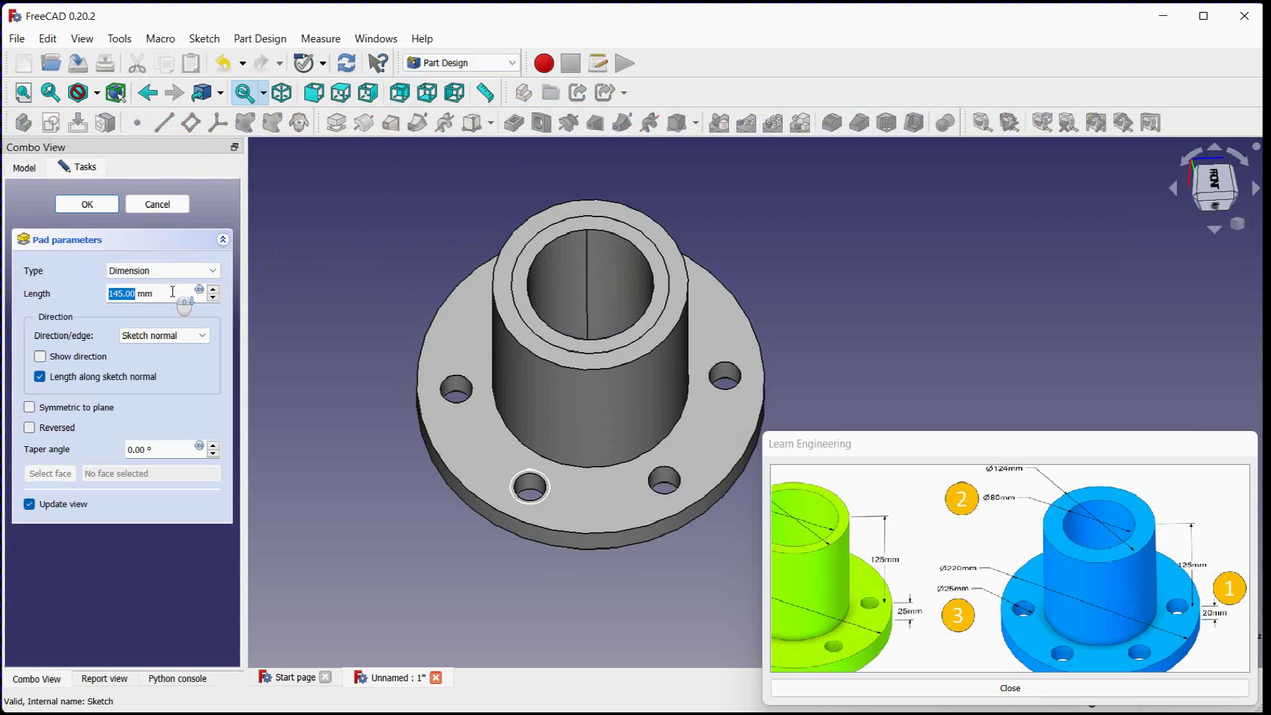
middle_drag(412, 327, 636, 241)
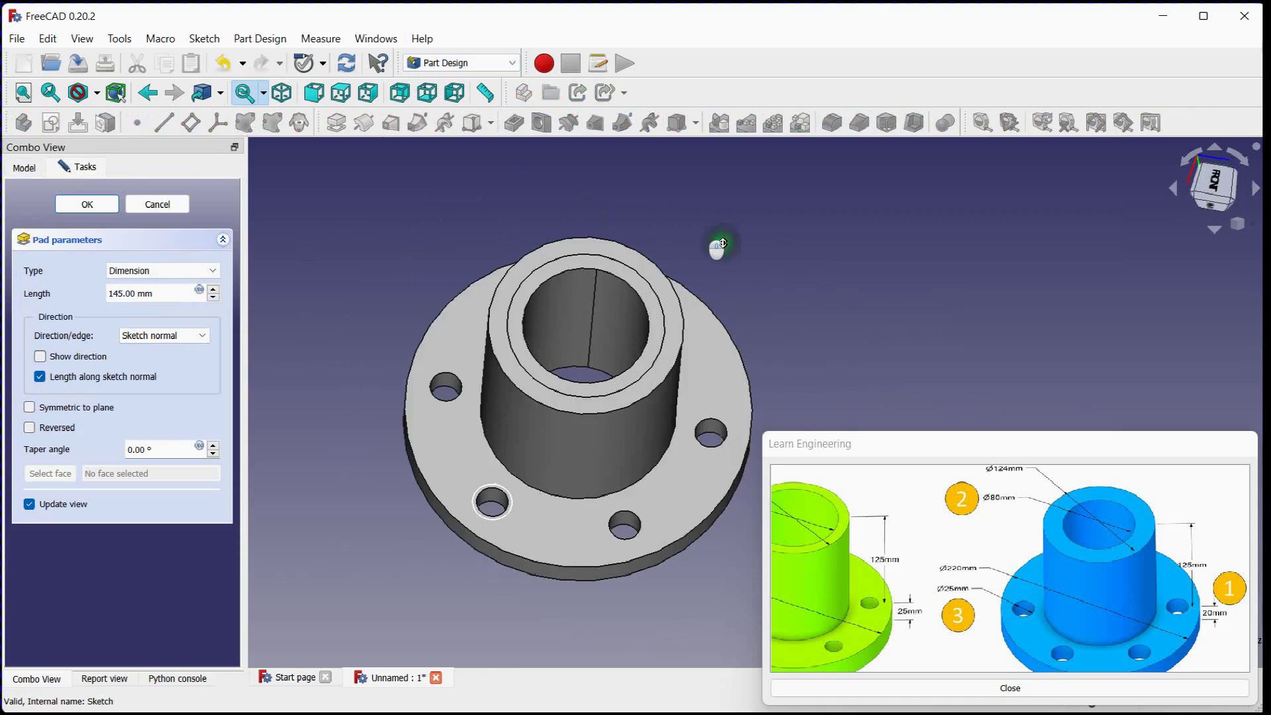
middle_drag(802, 256, 752, 239)
click(110, 210)
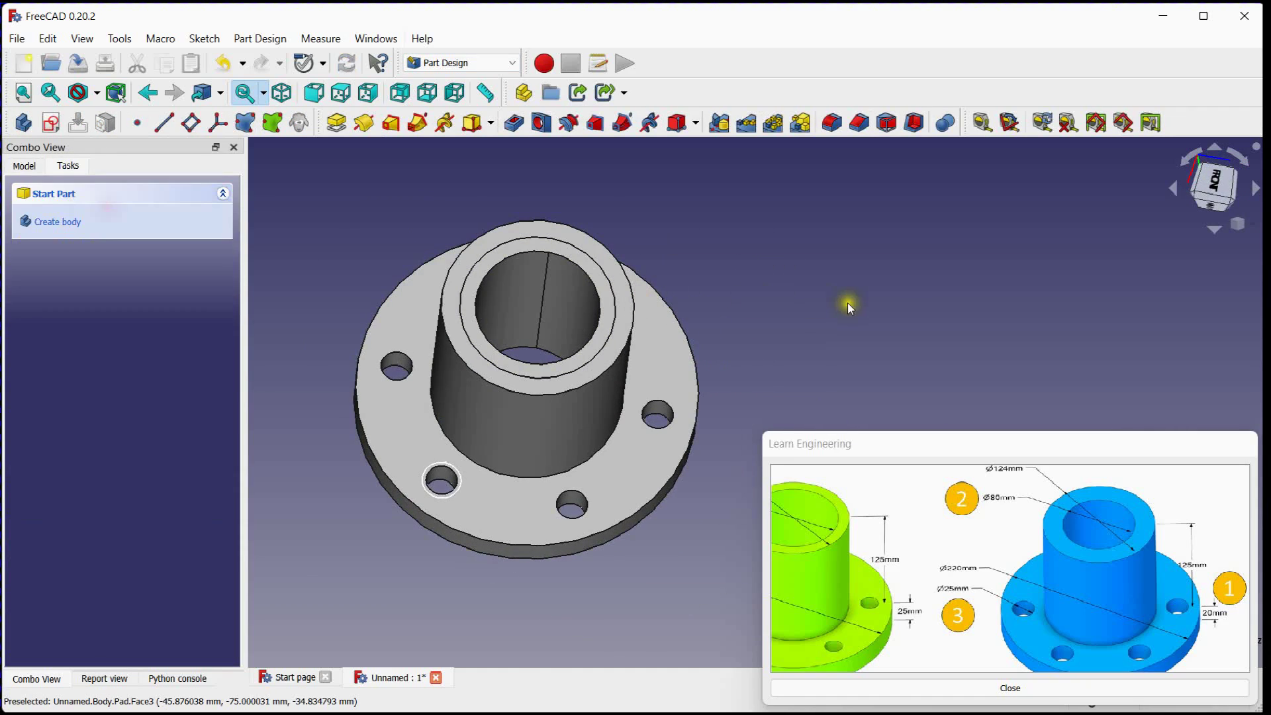
middle_drag(846, 304, 745, 281)
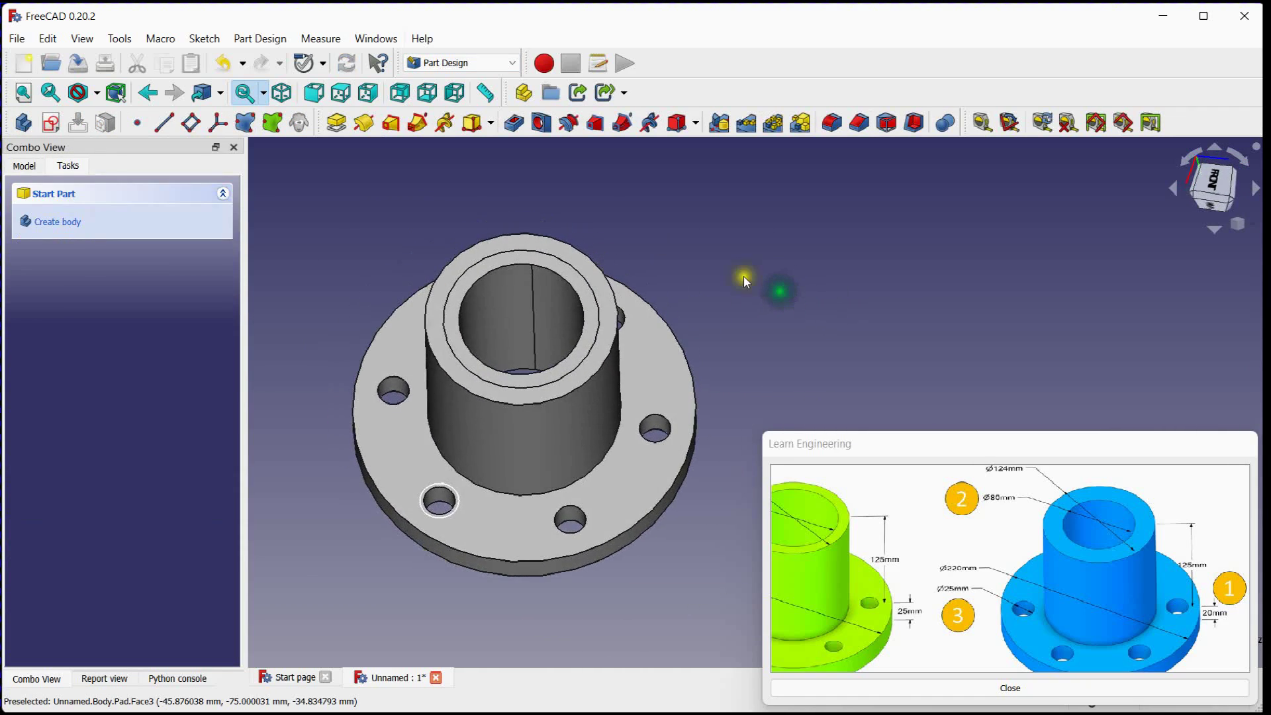
click(26, 166)
- Set the Pad's Refine property to true, then select Sketch001
click(86, 344)
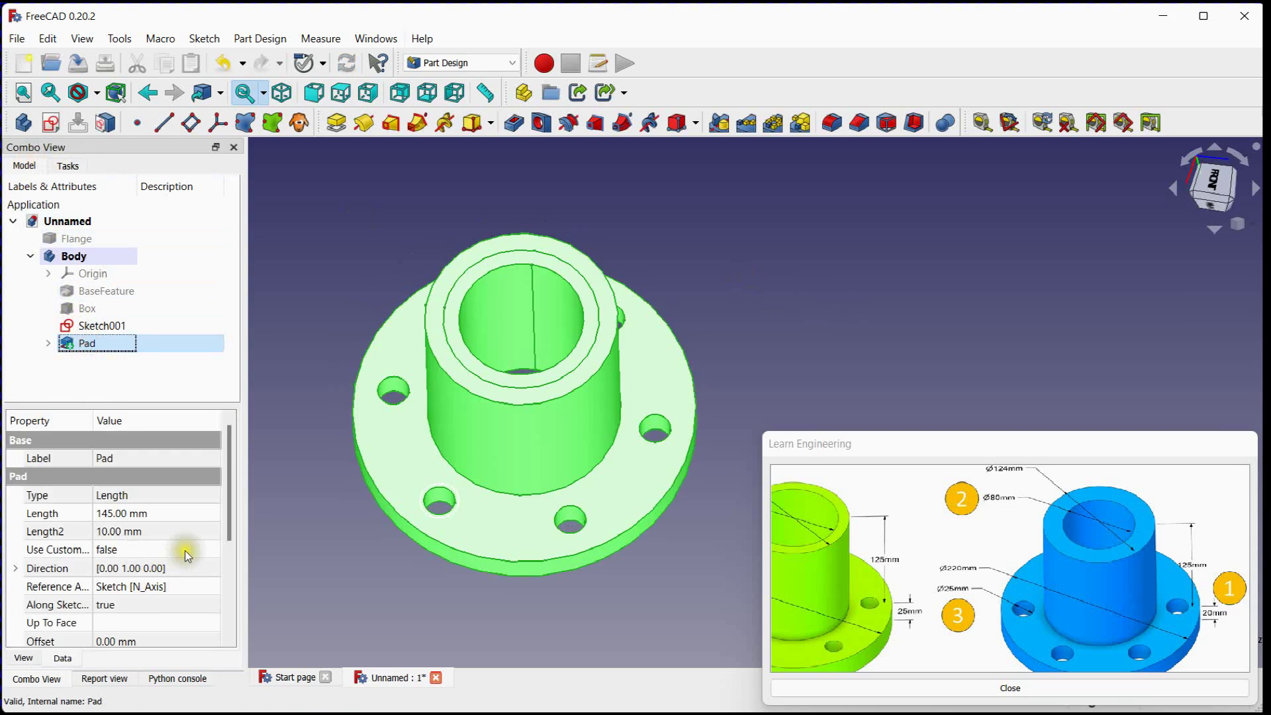
scroll(188, 551, down, 3)
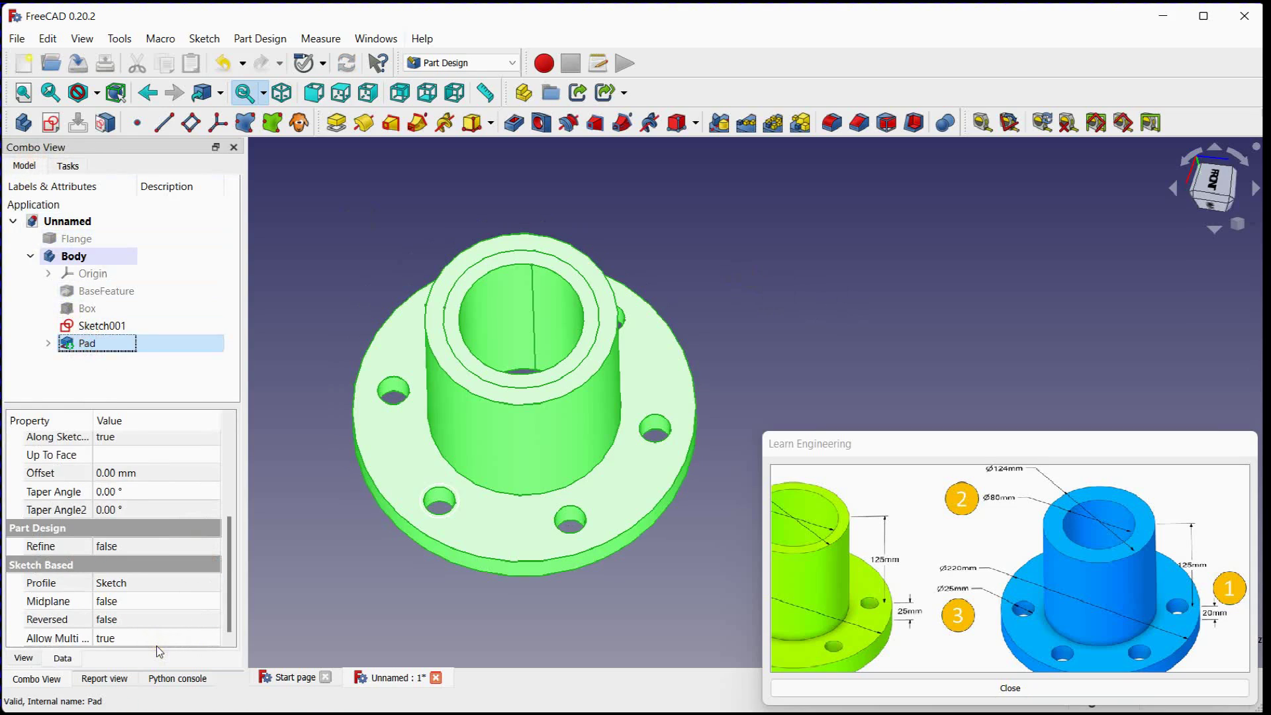
click(158, 546)
click(213, 546)
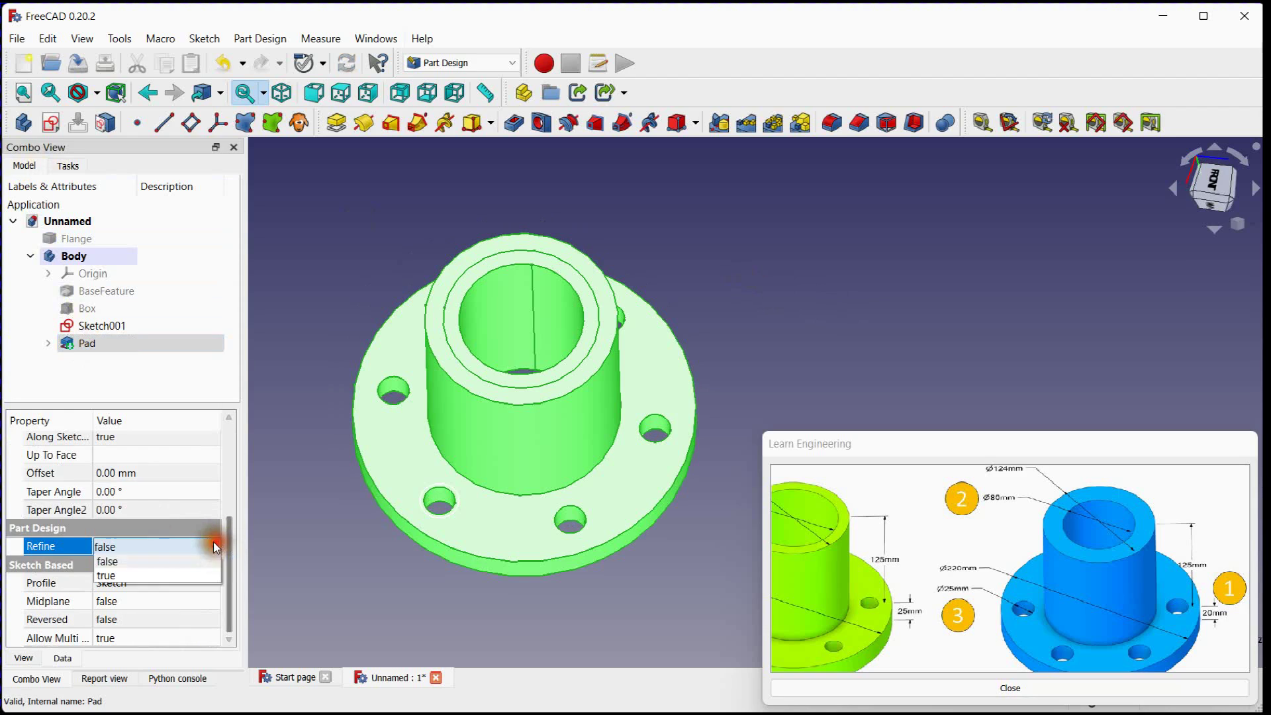
click(146, 575)
click(375, 213)
scroll(375, 216, up, 2)
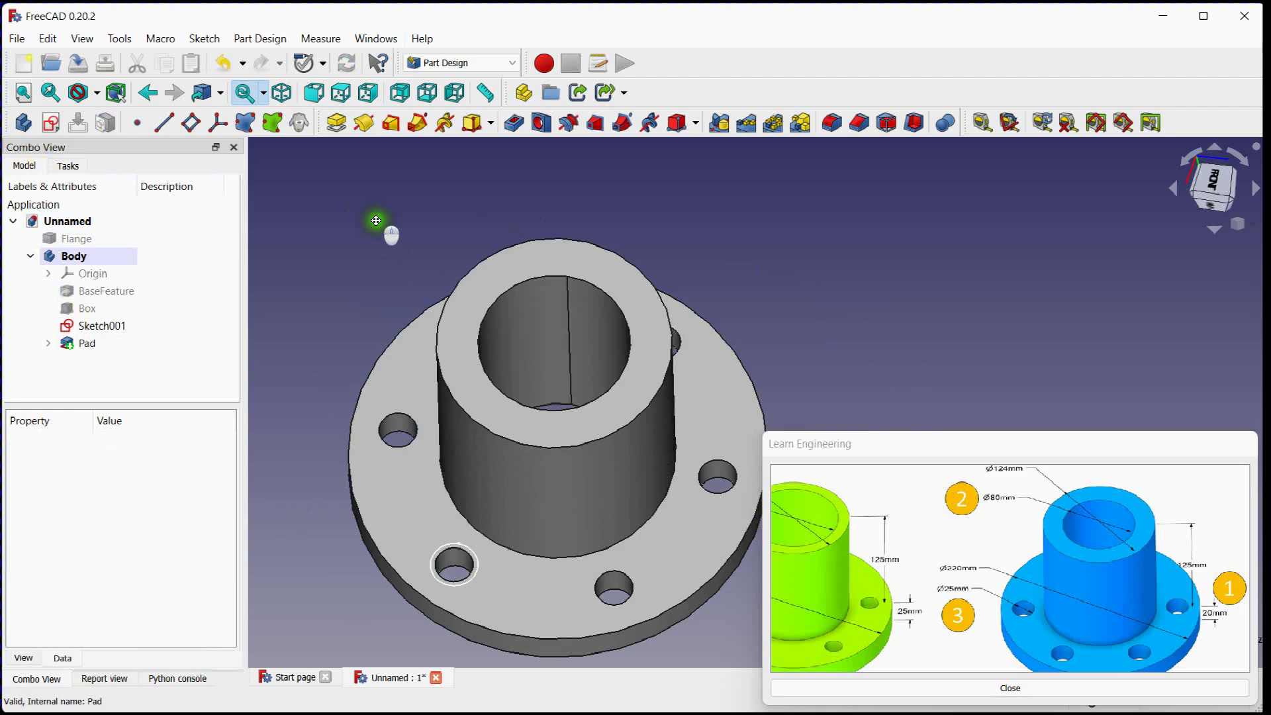
middle_drag(375, 219, 400, 199)
click(102, 325)
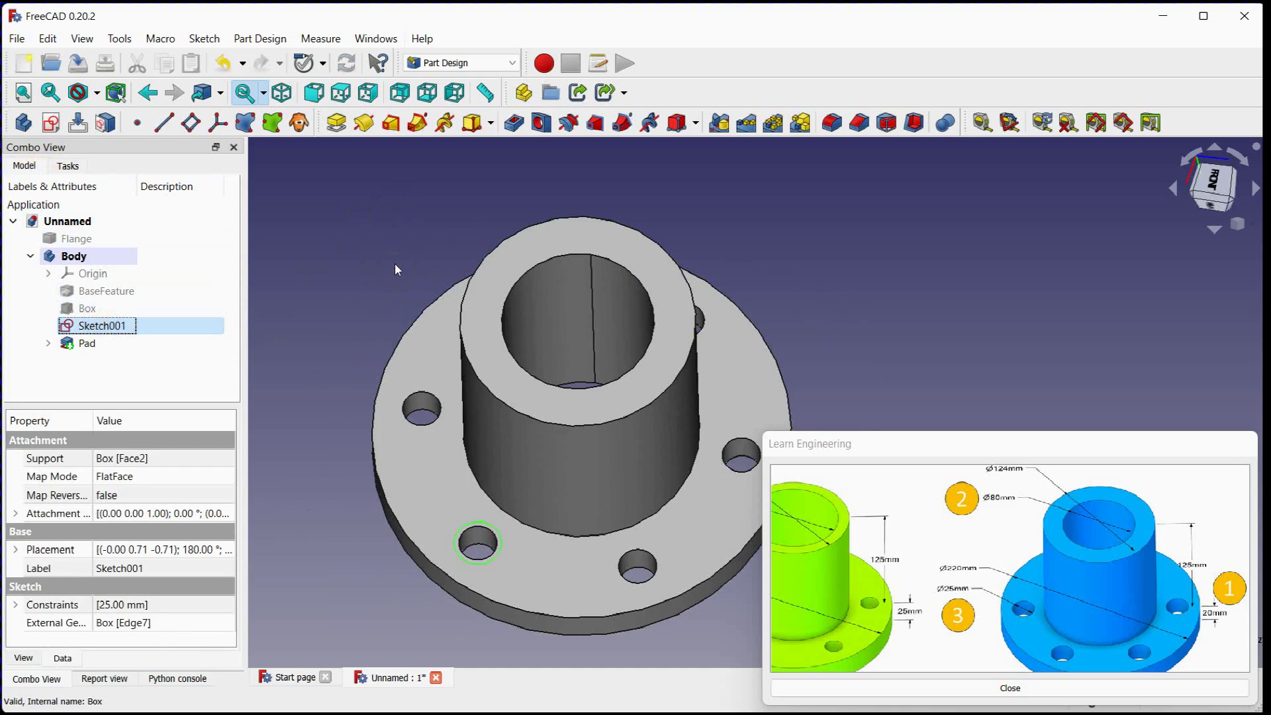
- Pocket Sketch001 20 mm deep to cut the 25 mm bolt hole, then select the Pocket
click(525, 127)
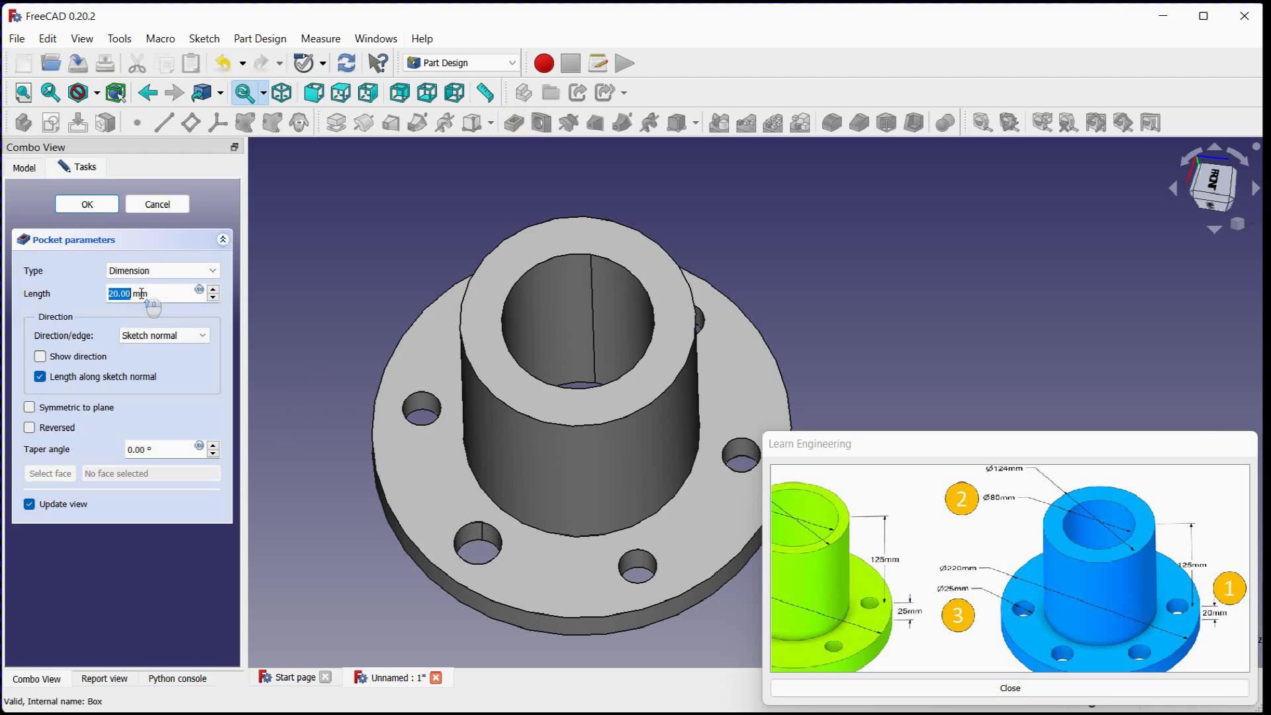
click(89, 206)
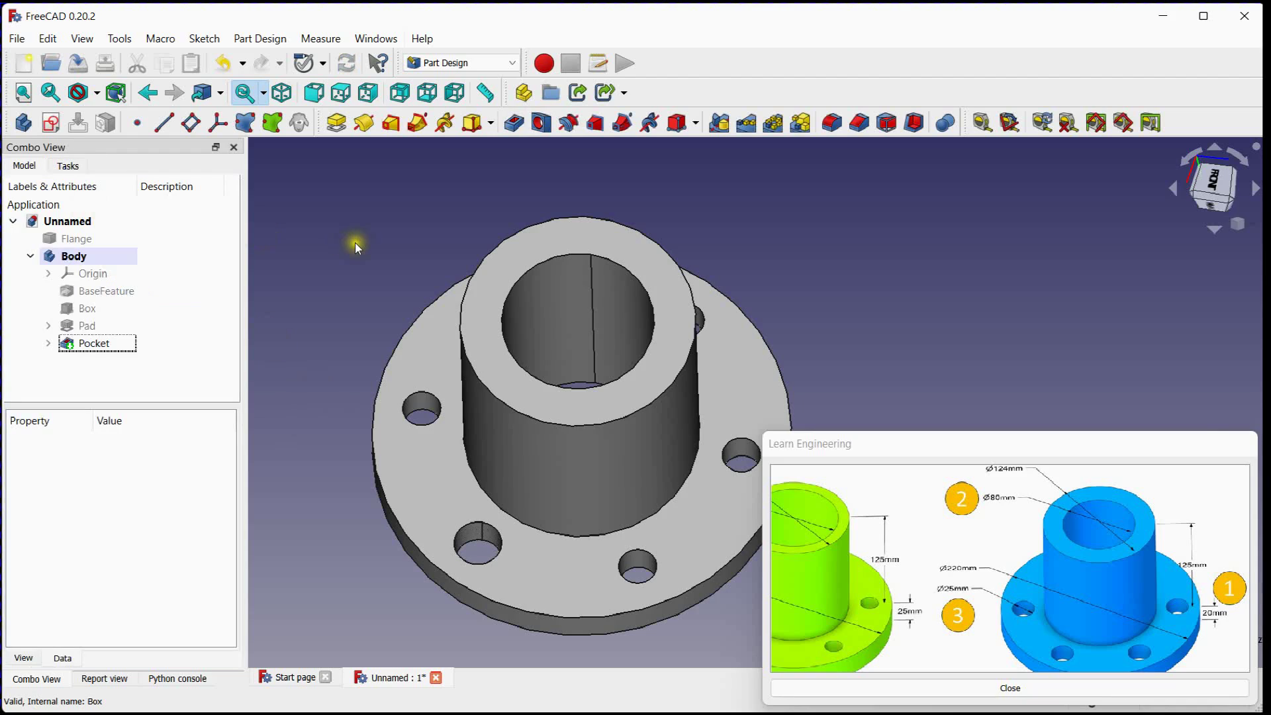
scroll(345, 274, down, 3)
click(127, 346)
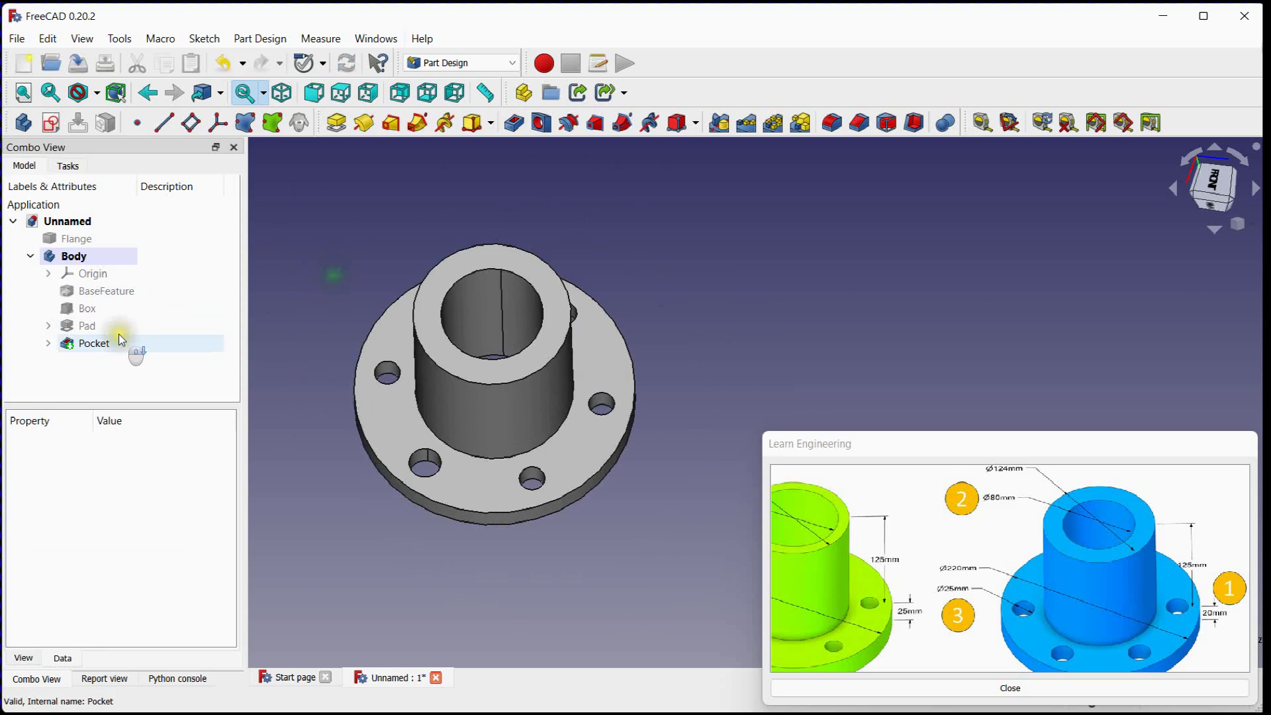
click(93, 343)
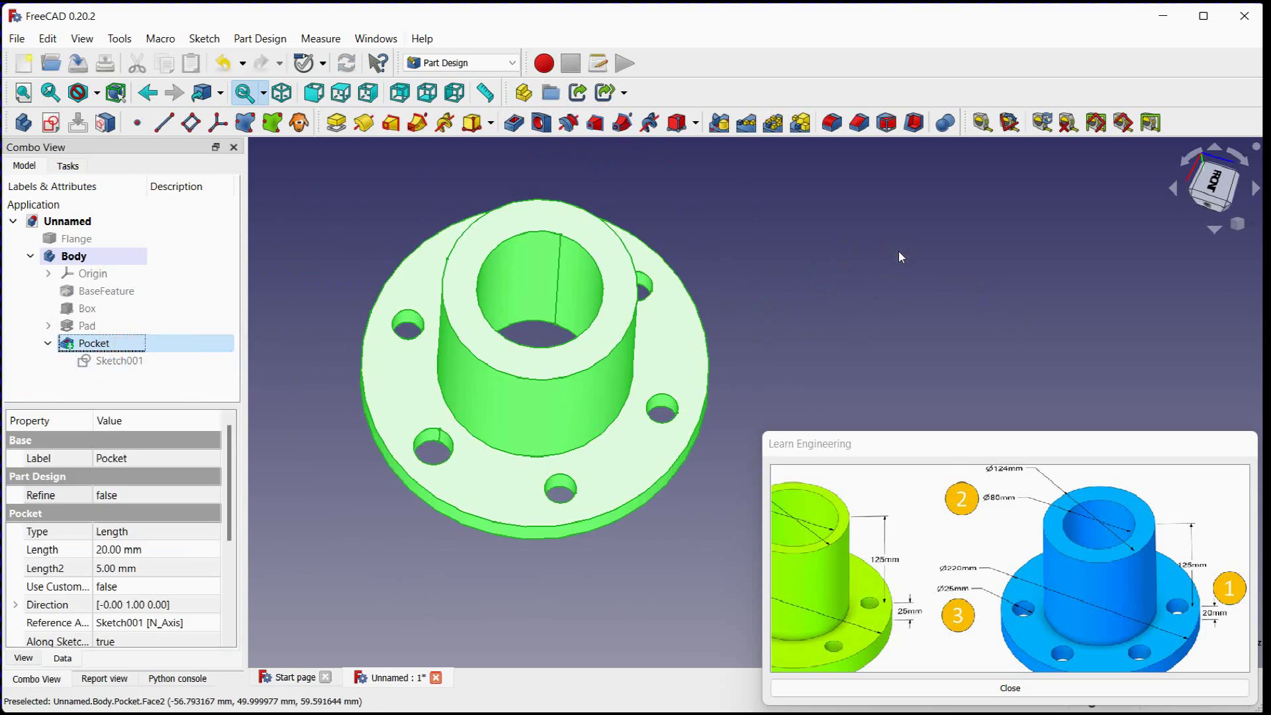
- Polar-pattern the Pocket 6 times over 360° about the Base Y axis
click(774, 123)
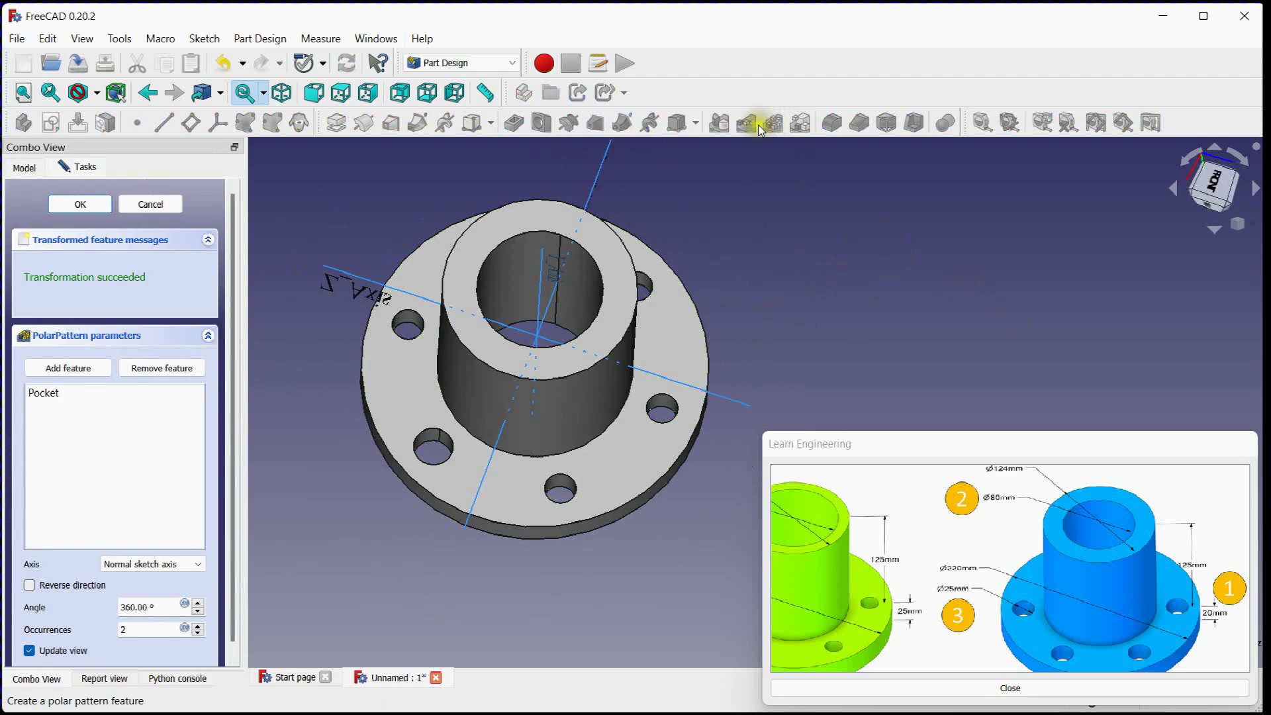
click(182, 564)
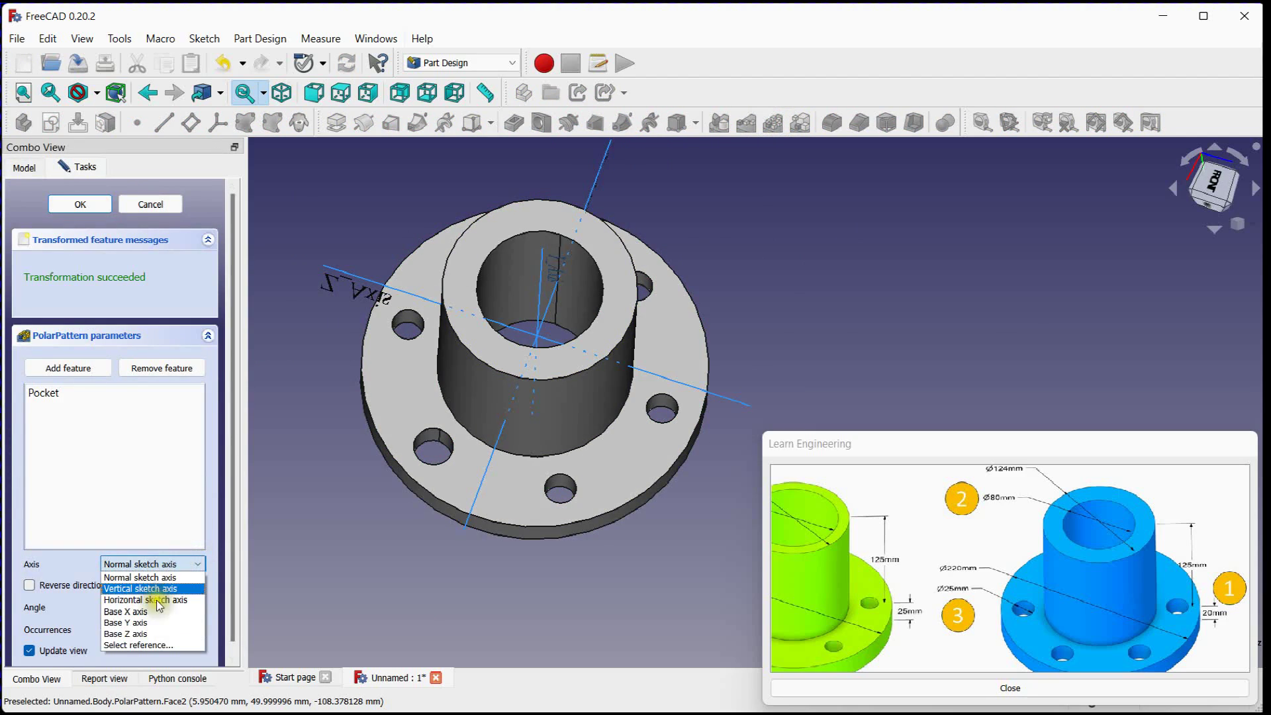
click(128, 622)
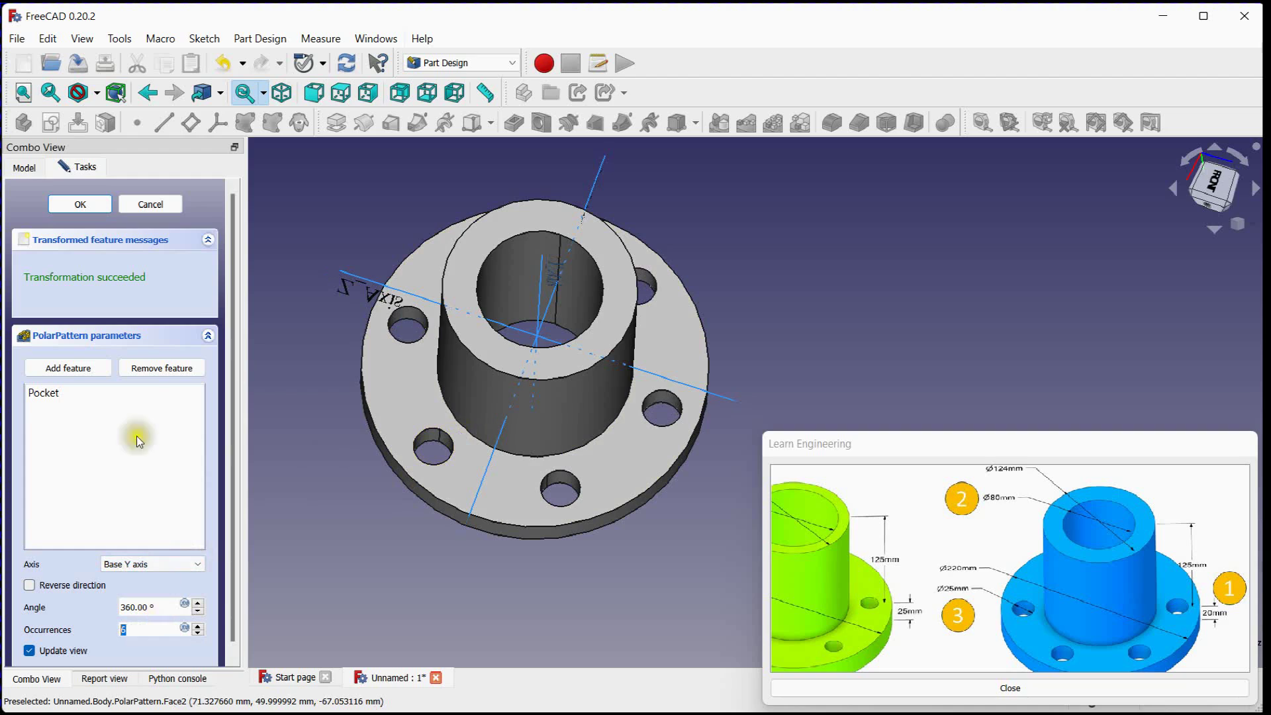
click(81, 204)
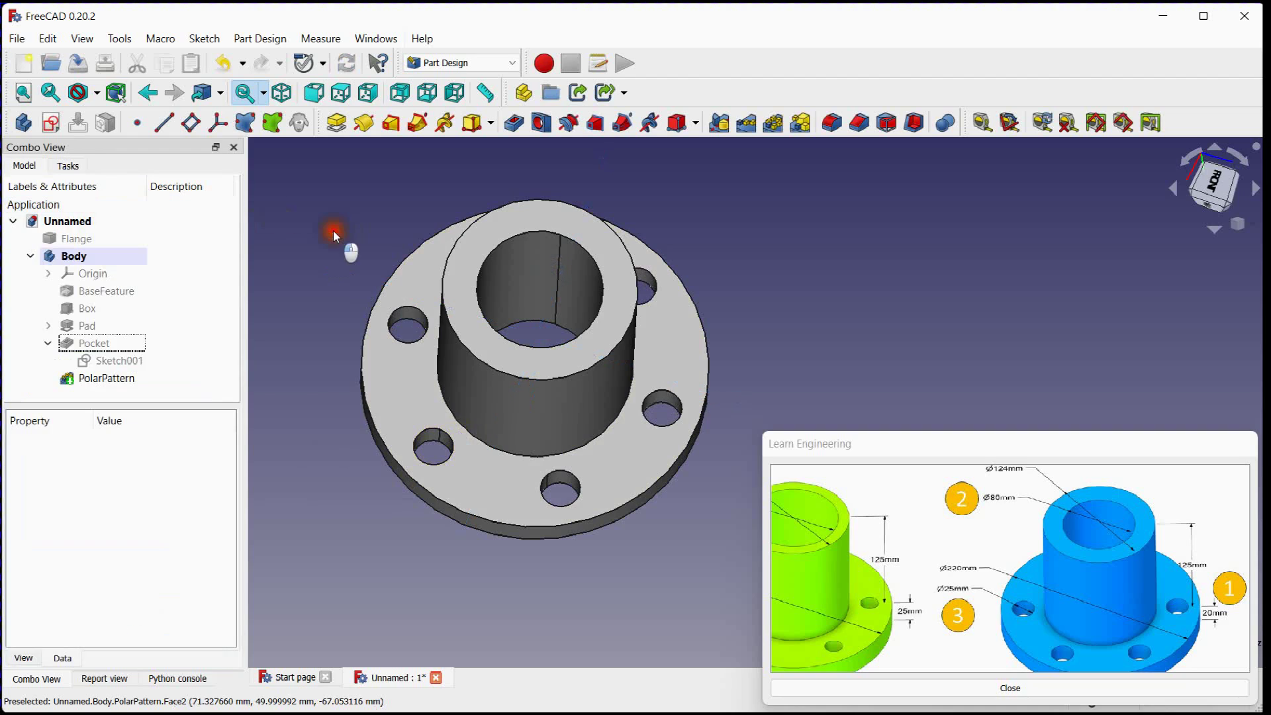
- Orbit and view the flange from the top to check the six bolt holes
middle_drag(354, 294, 483, 454)
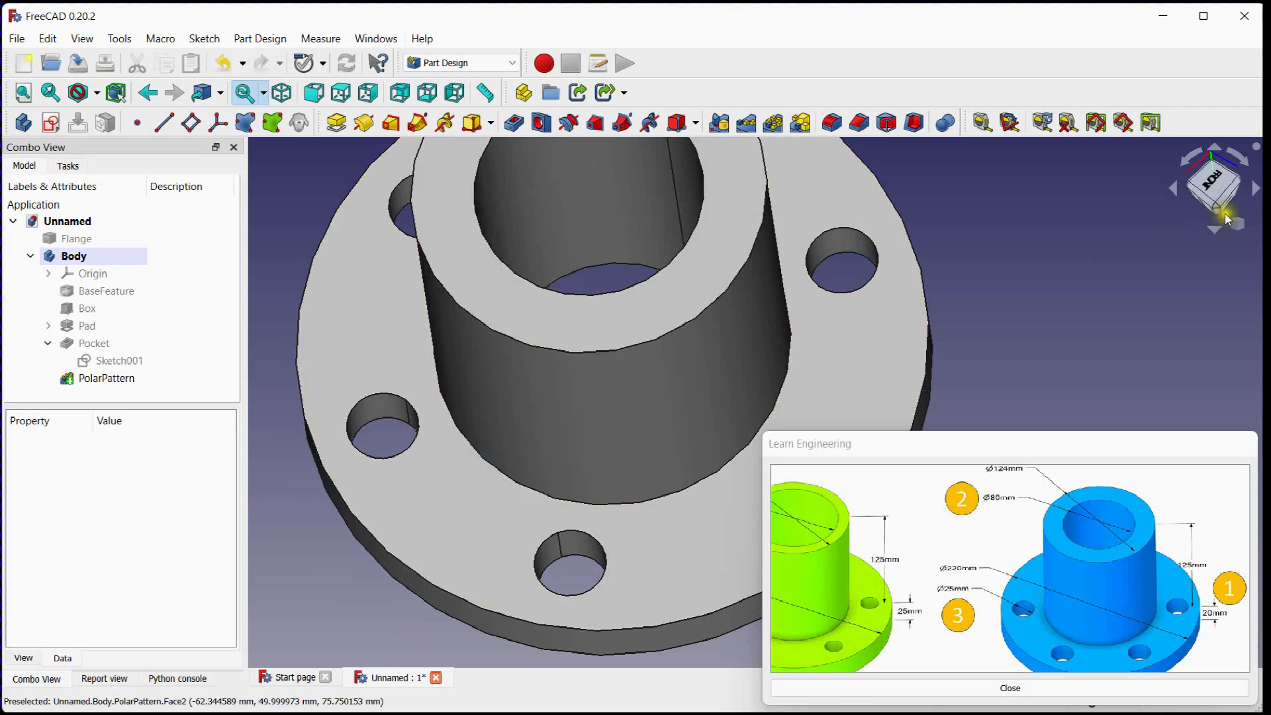
click(1215, 189)
scroll(737, 260, down, 2)
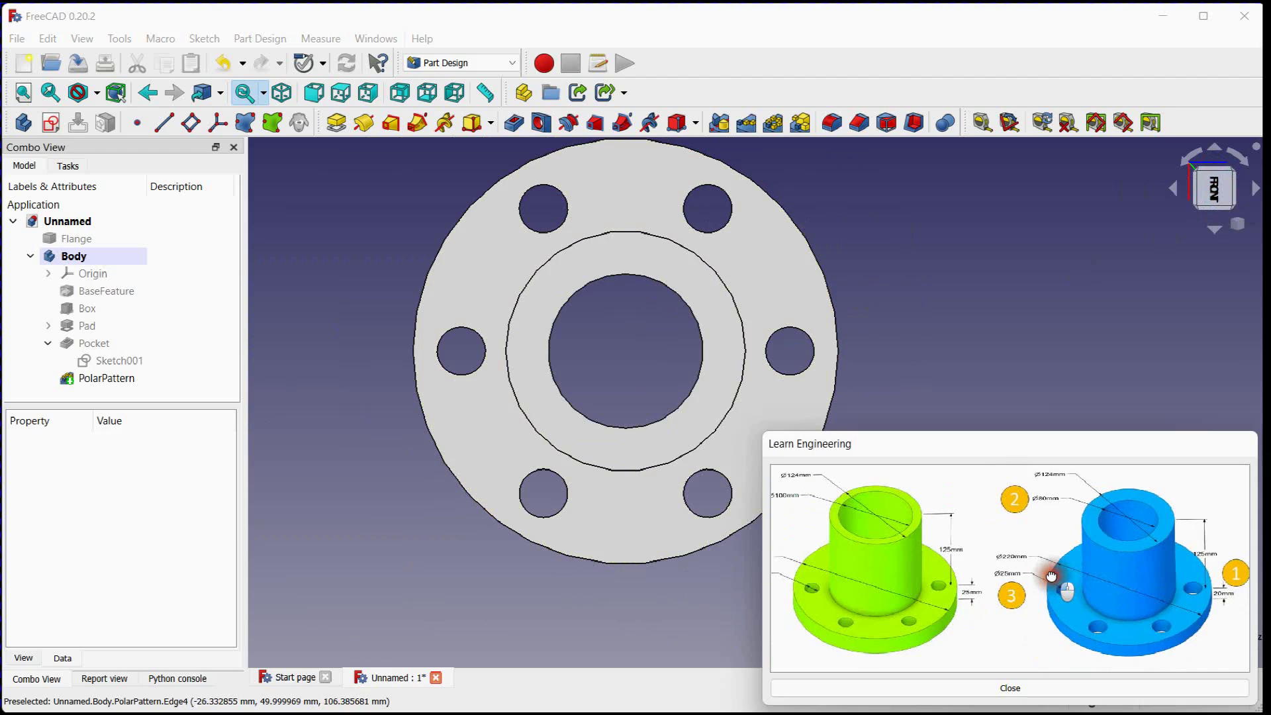
- Return to isometric view and import Flange.stp from the Desktop as Flange001
key(0)
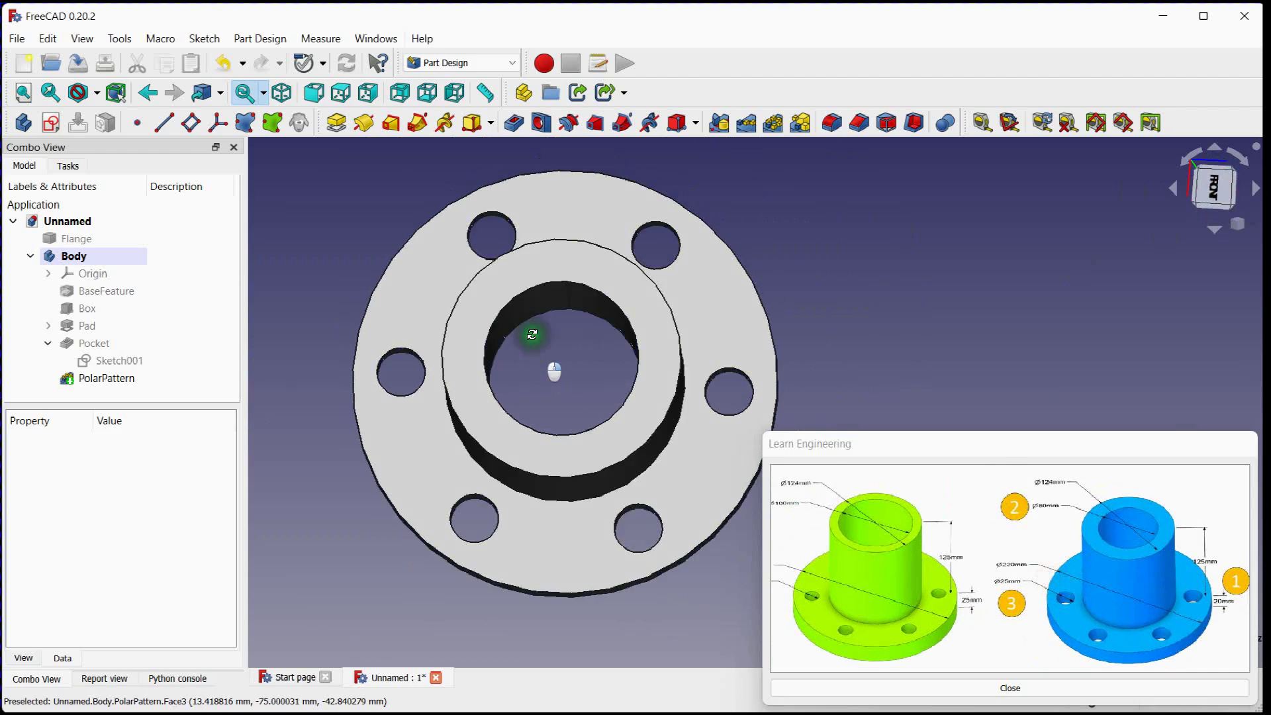
click(17, 38)
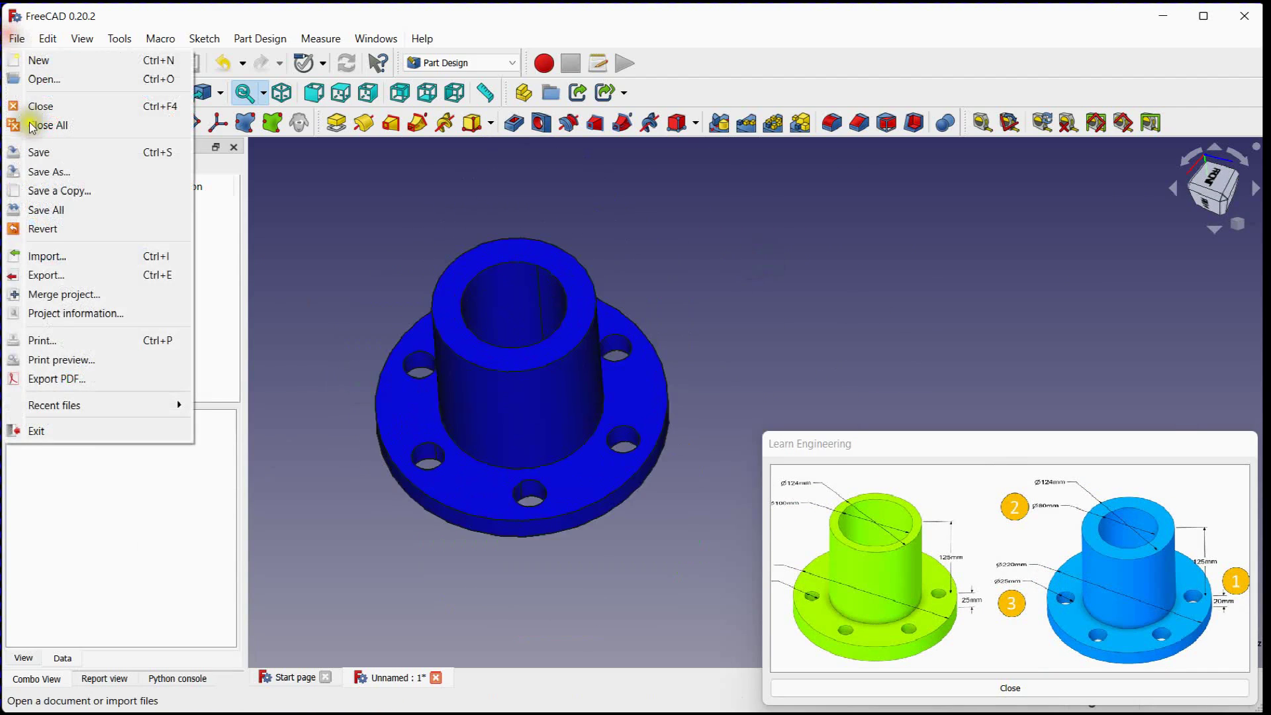
click(47, 256)
click(227, 226)
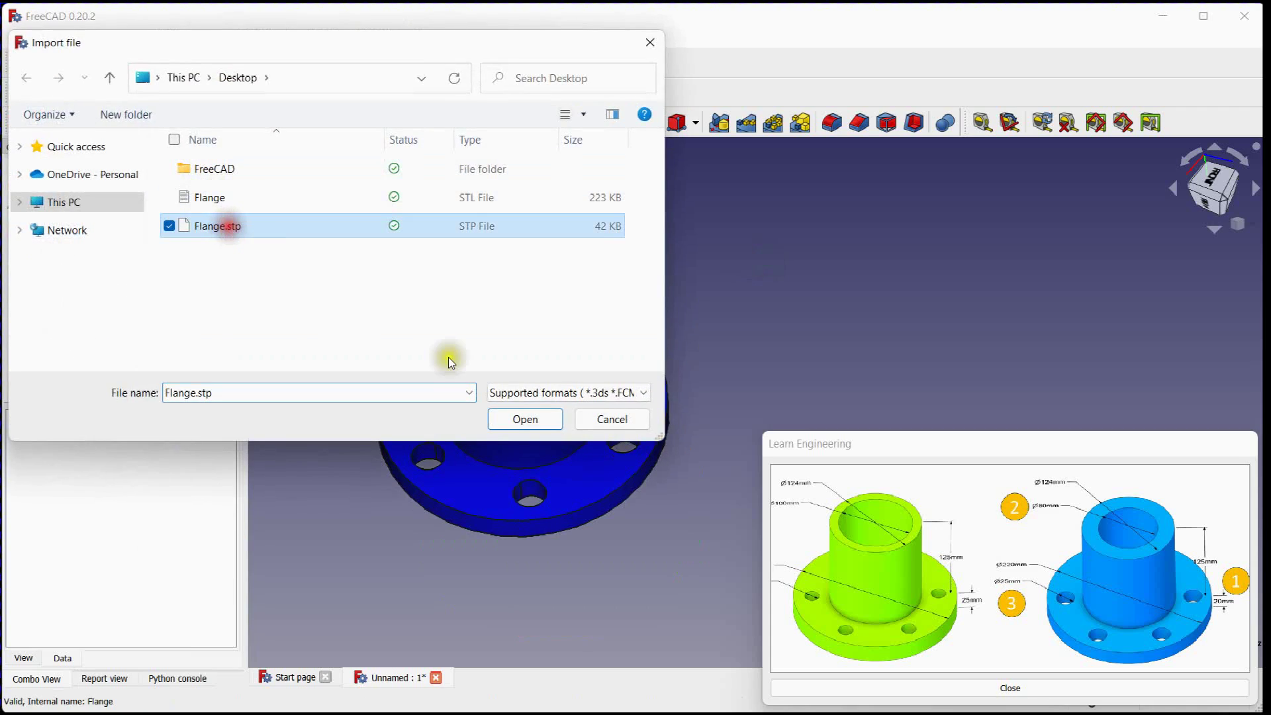
click(533, 419)
middle_drag(655, 346, 489, 293)
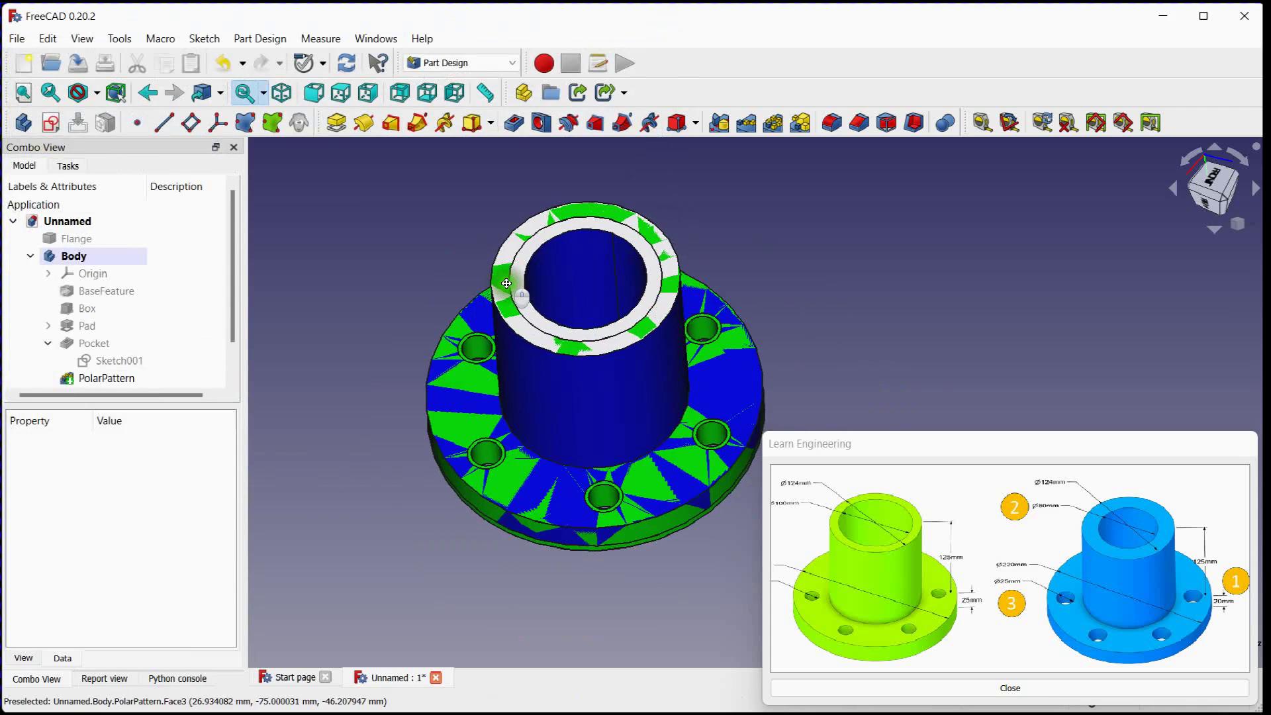
middle_drag(892, 272, 823, 271)
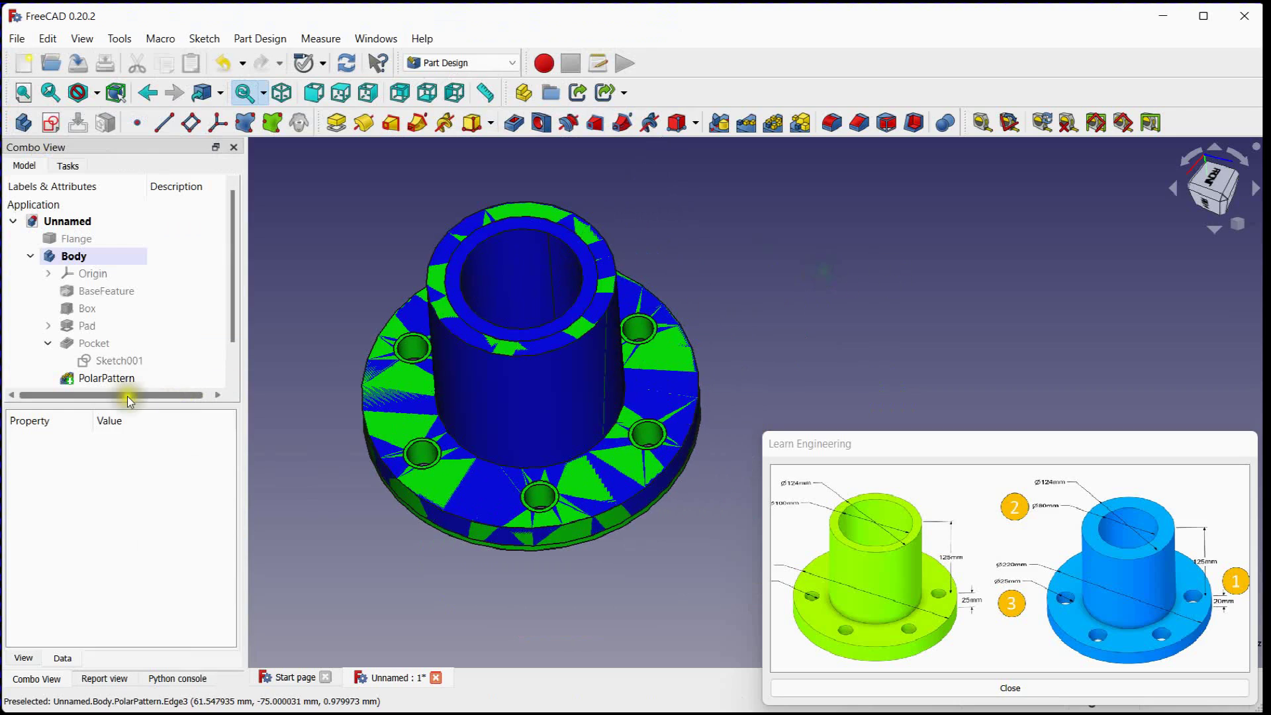
scroll(100, 364, down, 1)
- Set Flange001's Placement z position to 250 mm, beside the modified flange
click(91, 364)
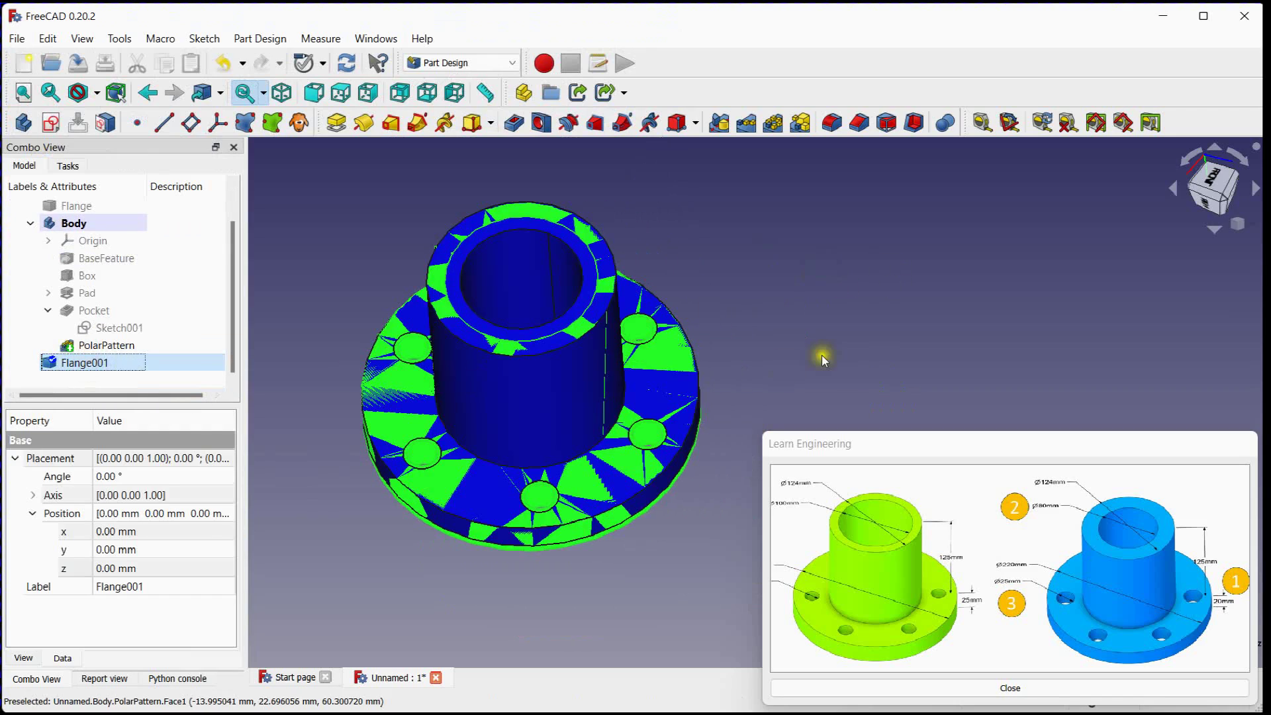
middle_drag(823, 355, 732, 344)
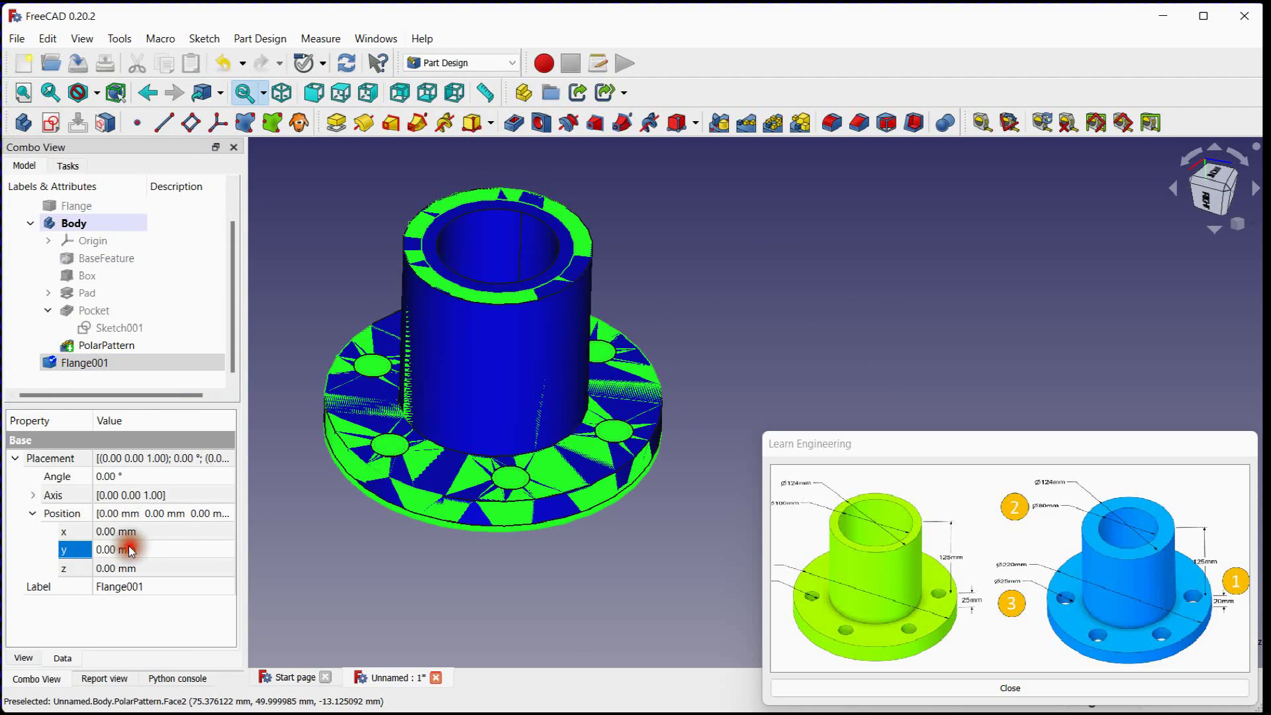
middle_drag(1107, 306, 1104, 334)
double_click(152, 569)
scroll(147, 568, up, 19)
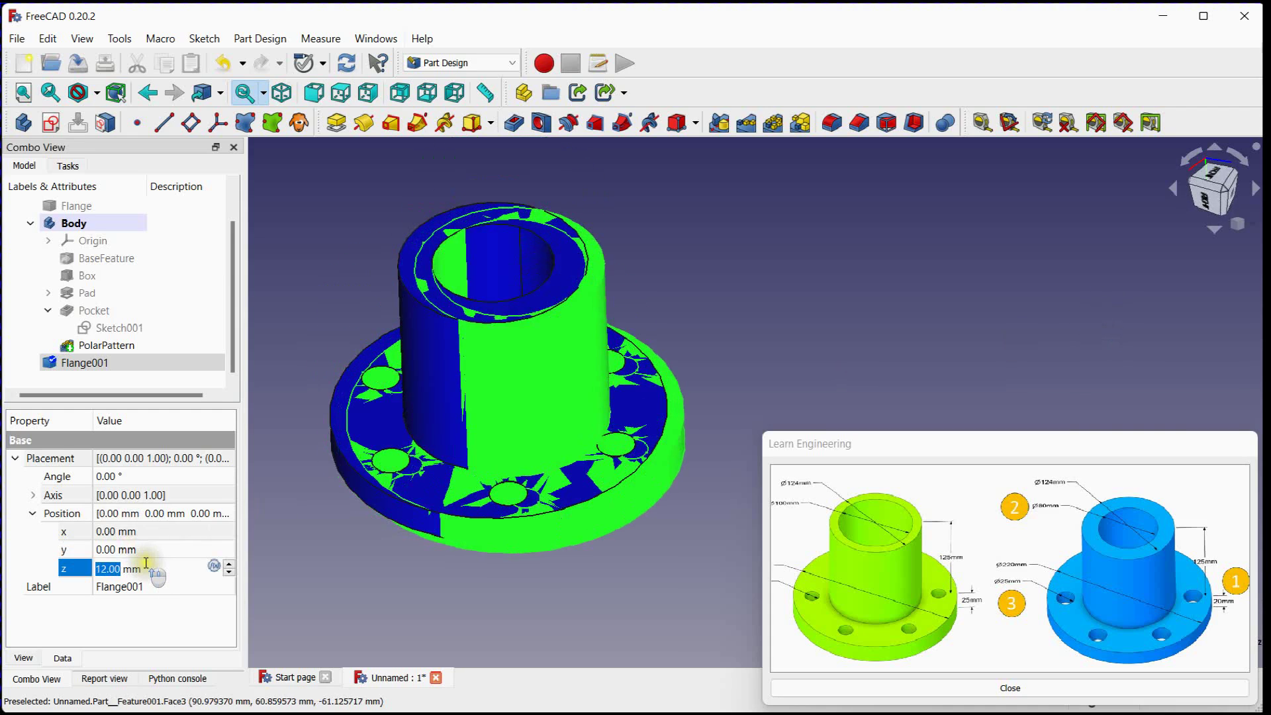
text(250)
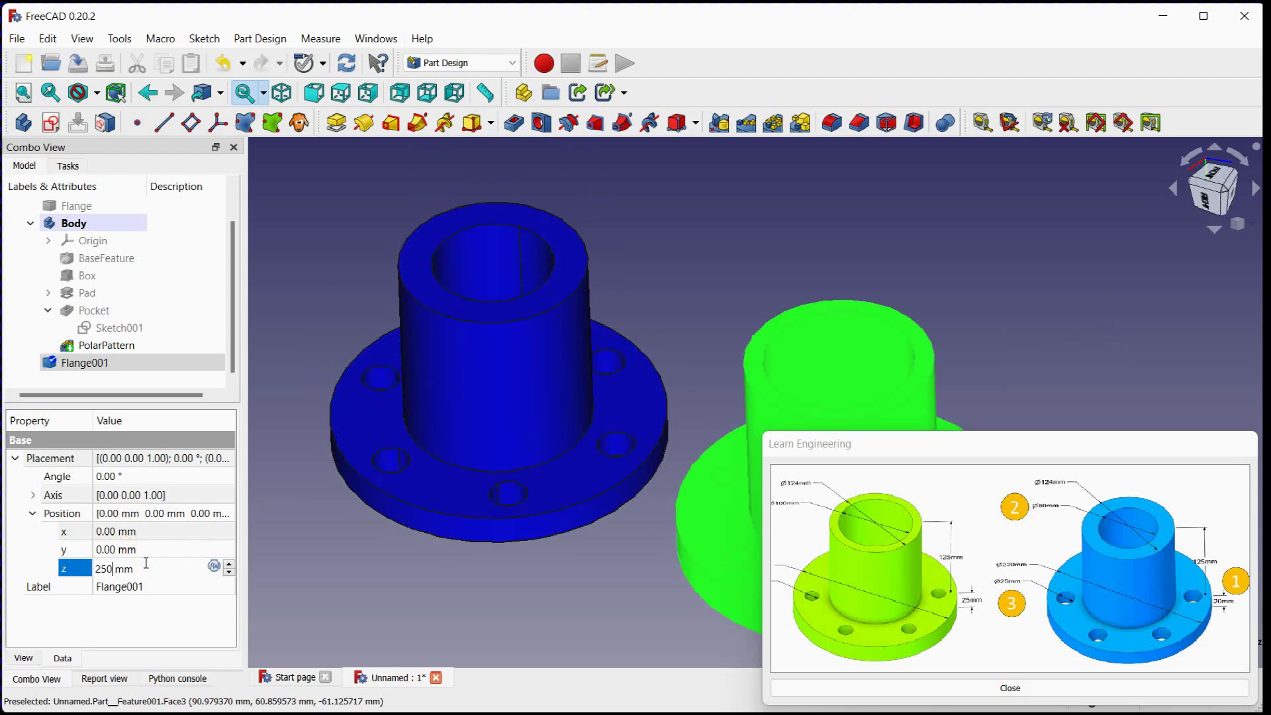
click(766, 247)
scroll(702, 237, down, 3)
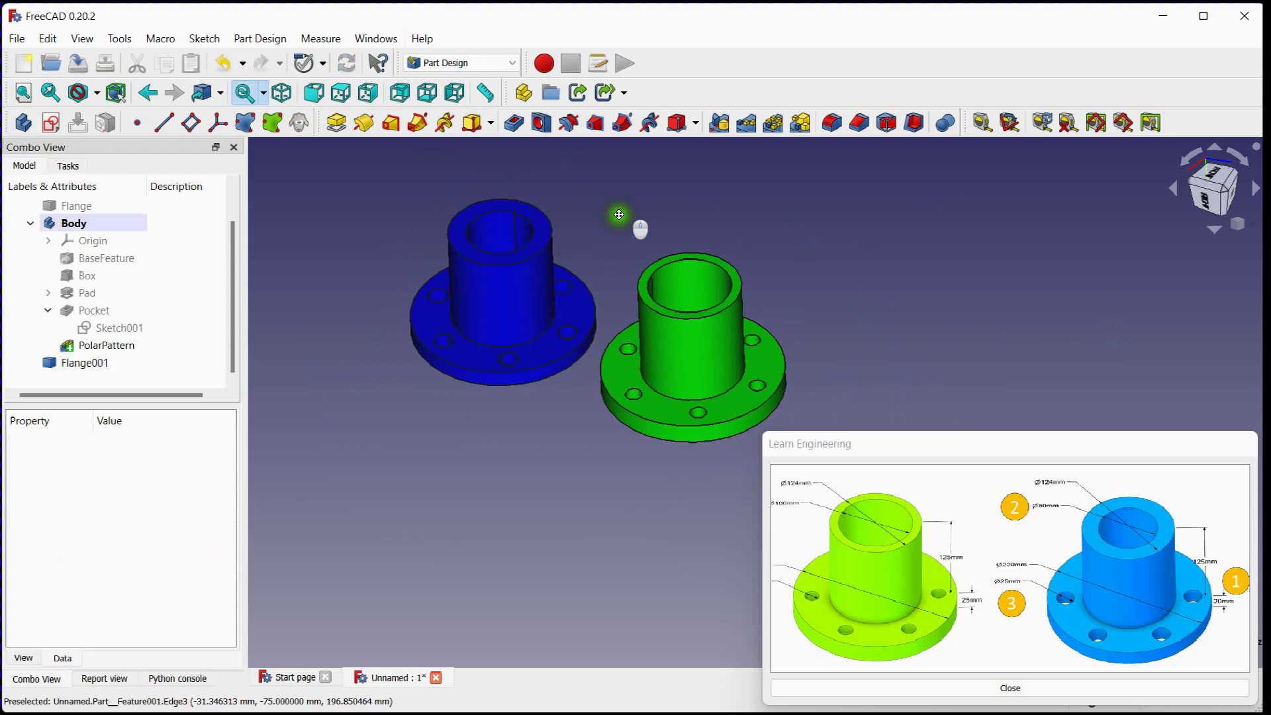
middle_drag(638, 227, 648, 265)
scroll(558, 238, up, 2)
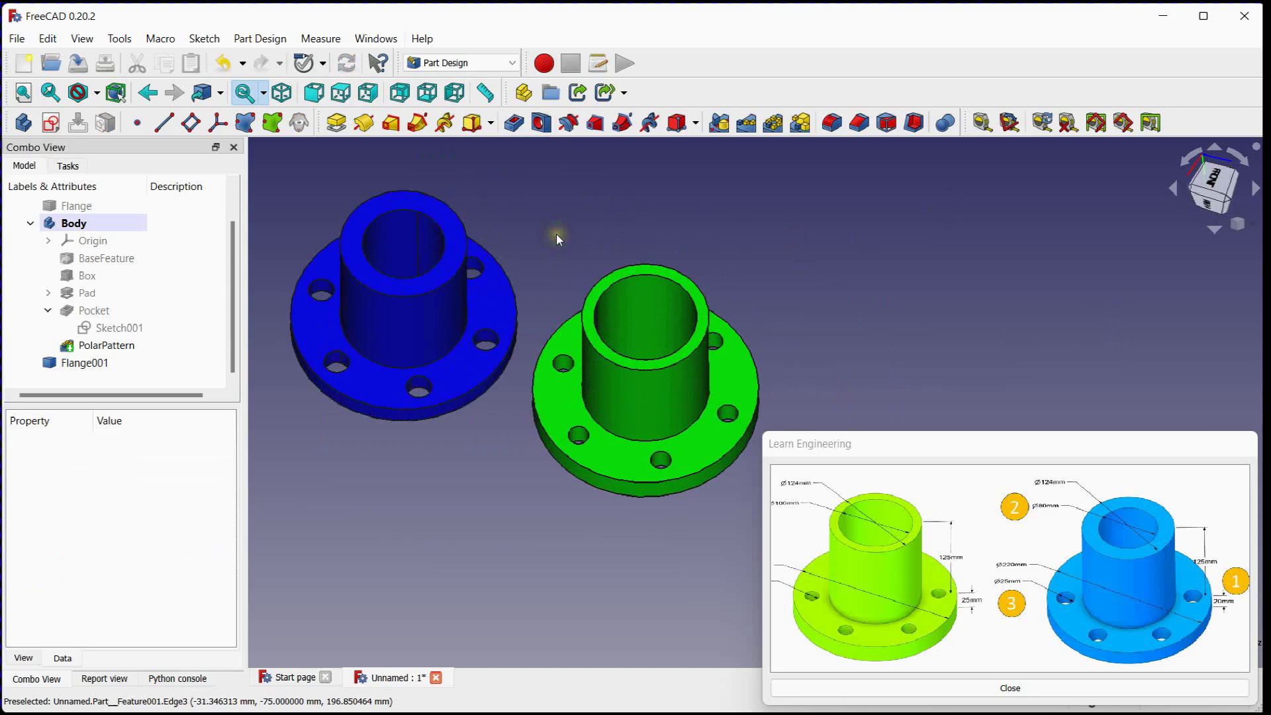
- Give Flange001 a red shape colour through its Appearance settings
click(85, 363)
right_click(89, 368)
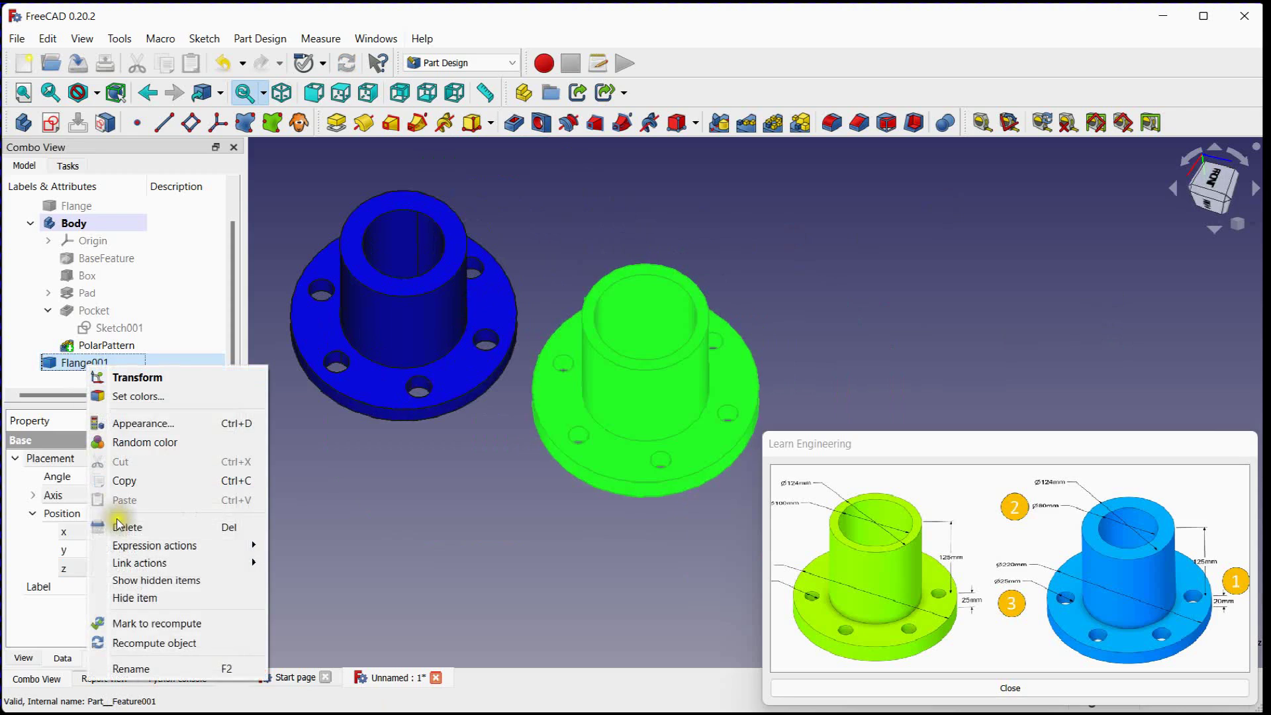
click(144, 424)
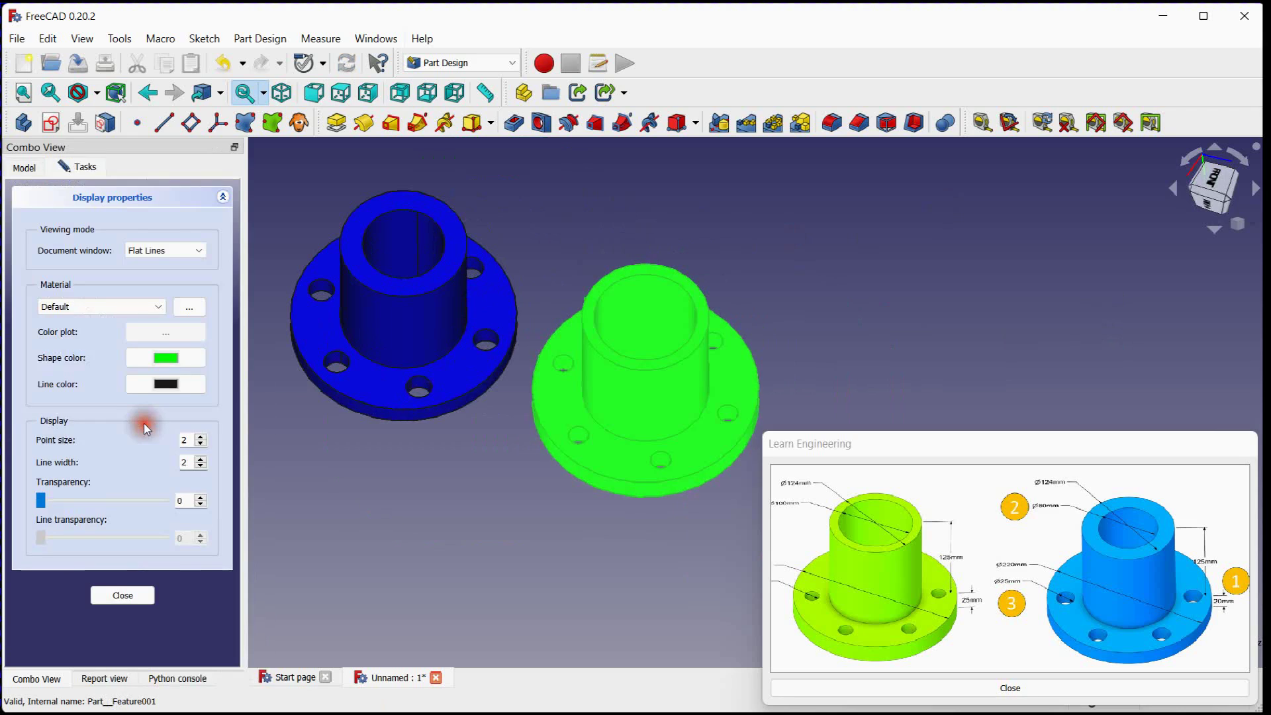
click(169, 357)
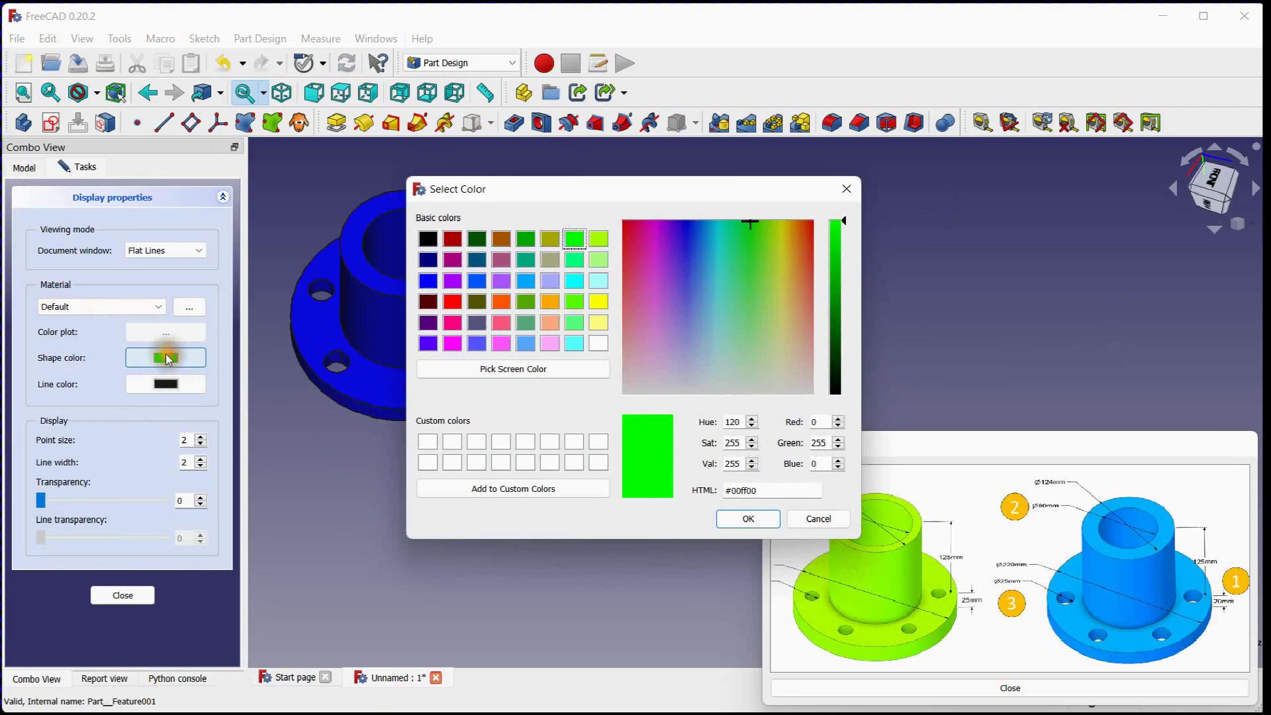
click(454, 304)
click(748, 519)
click(128, 596)
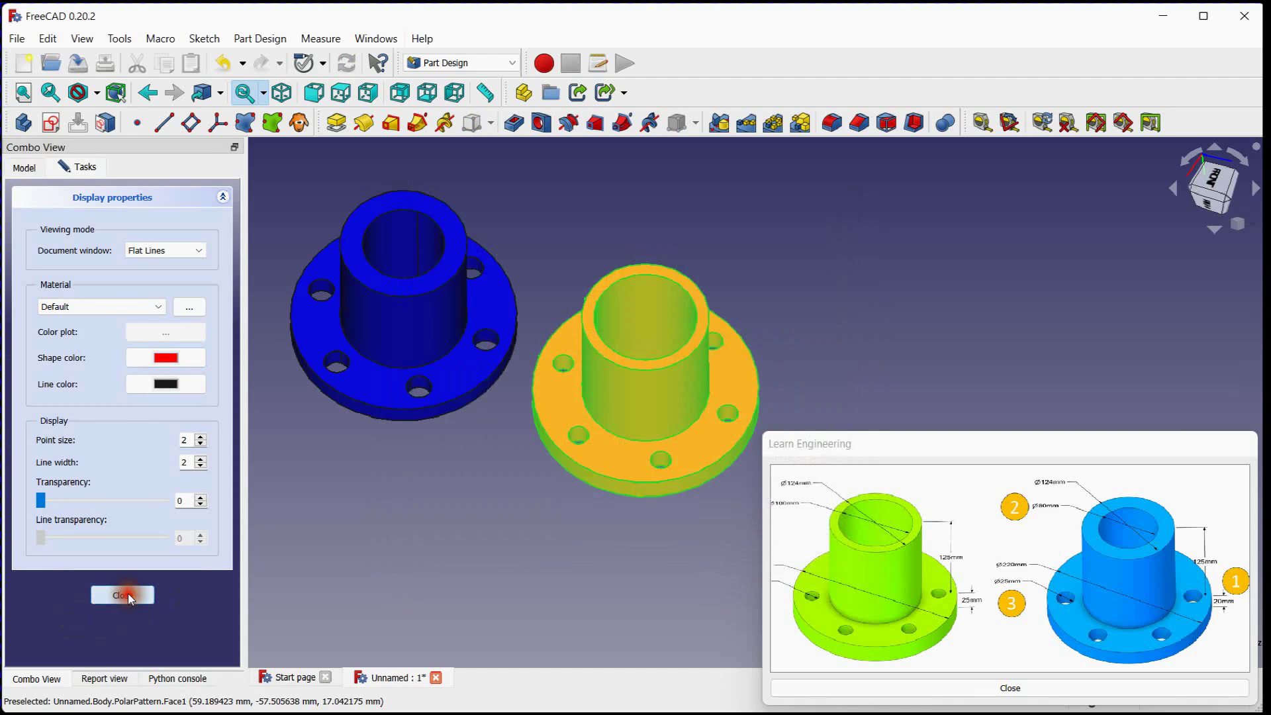
middle_drag(440, 462, 475, 431)
click(1216, 184)
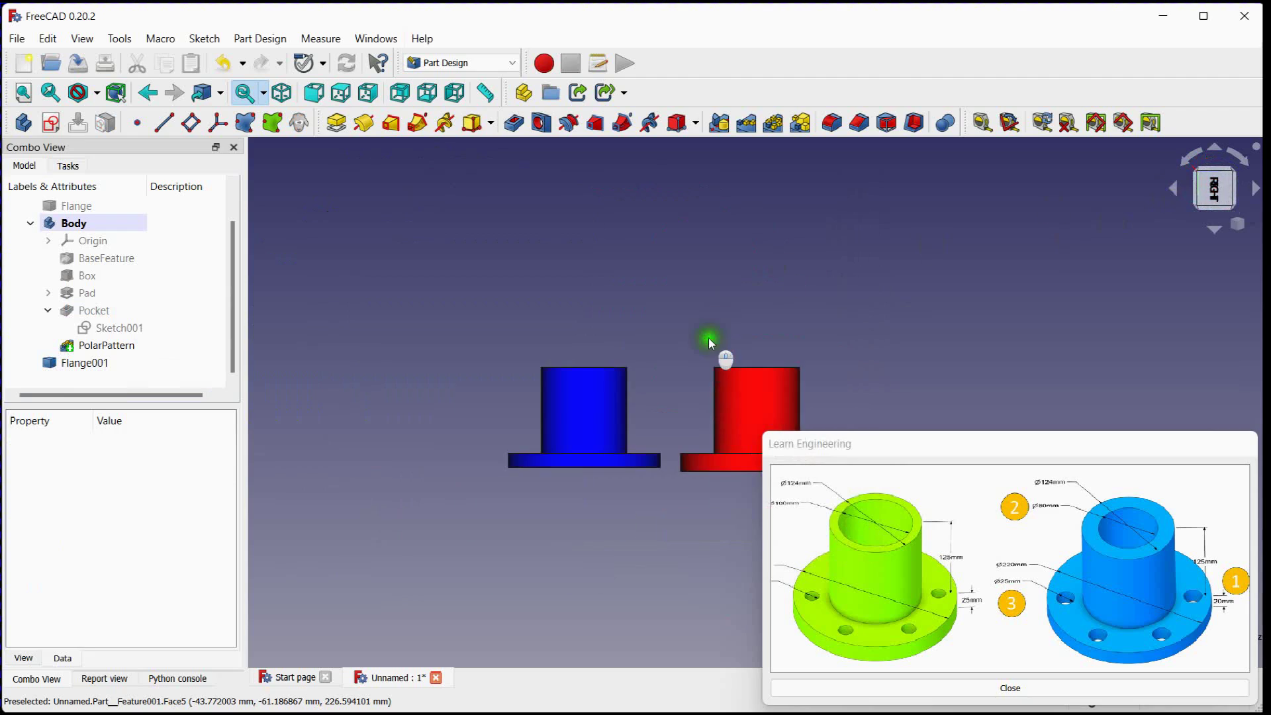
scroll(709, 342, up, 4)
middle_drag(636, 263, 624, 211)
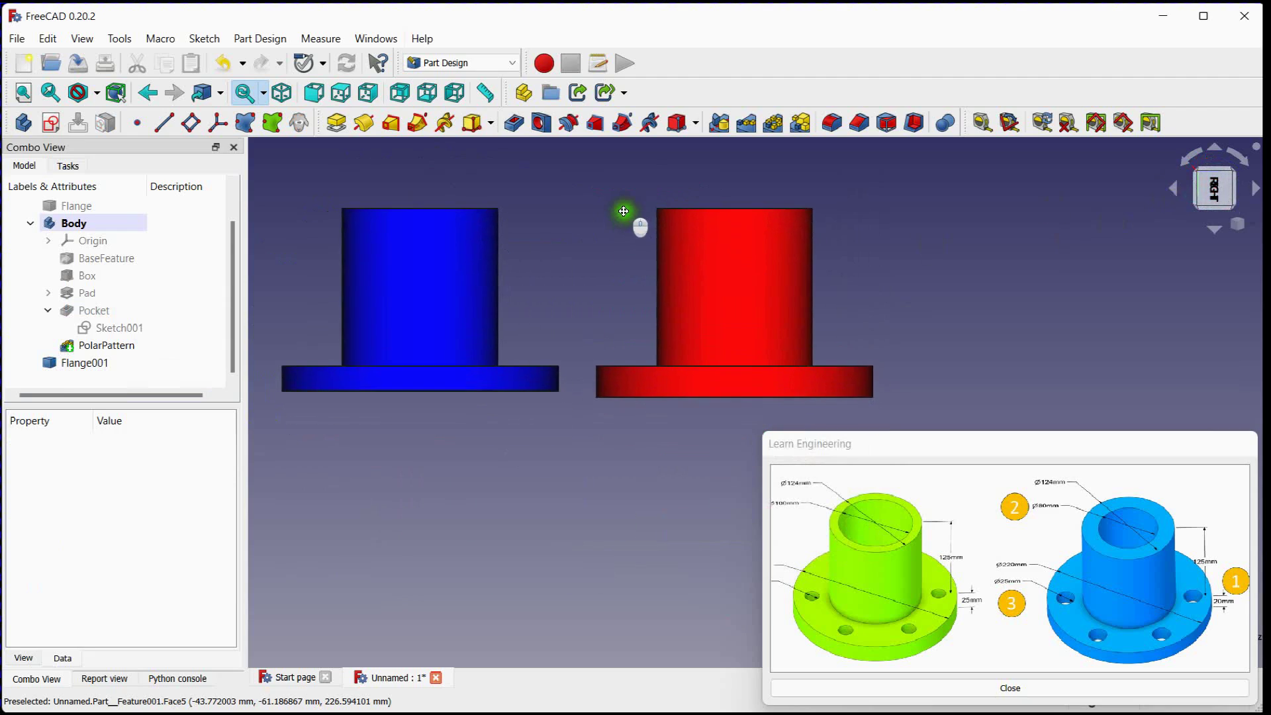